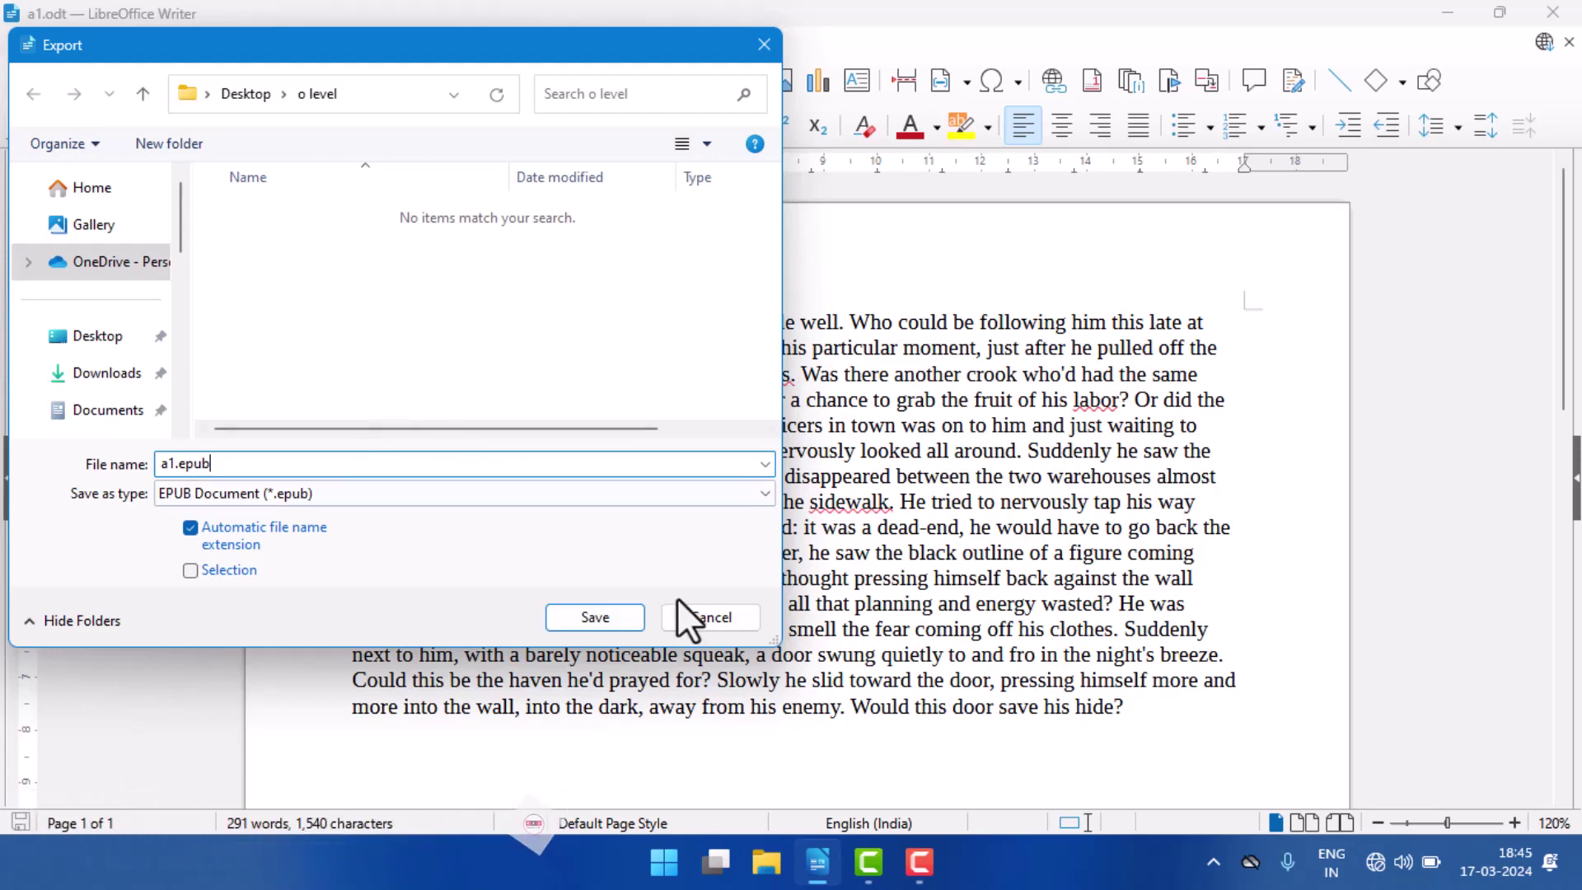
Start exporting the document as a JPEG image named BFS IMAGE in the o level folder on the desktop.
left_click(695, 610)
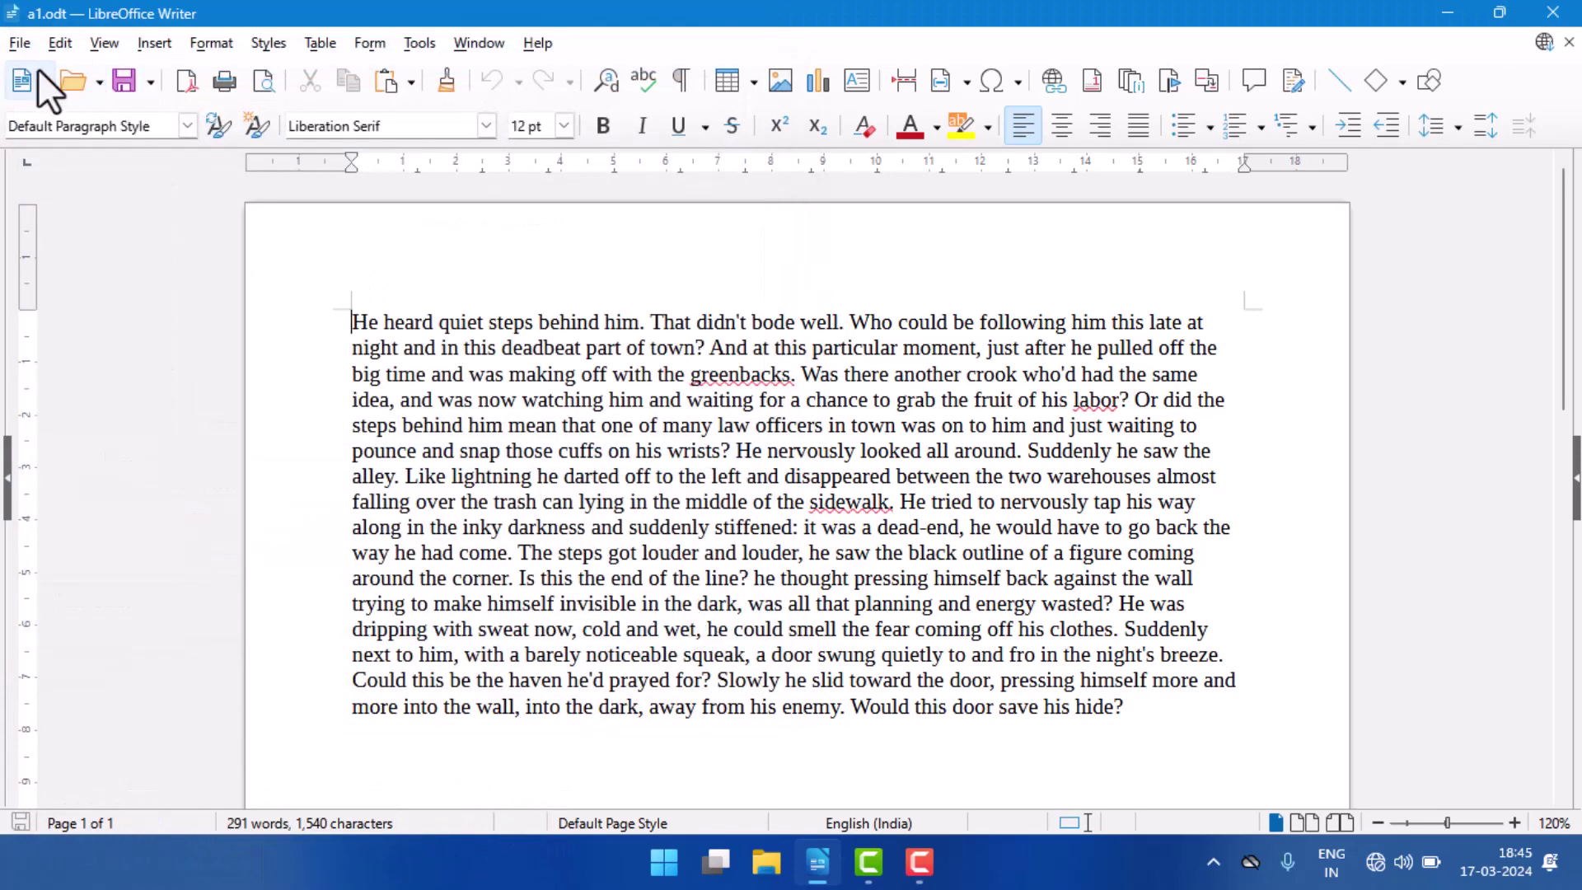
left_click(20, 45)
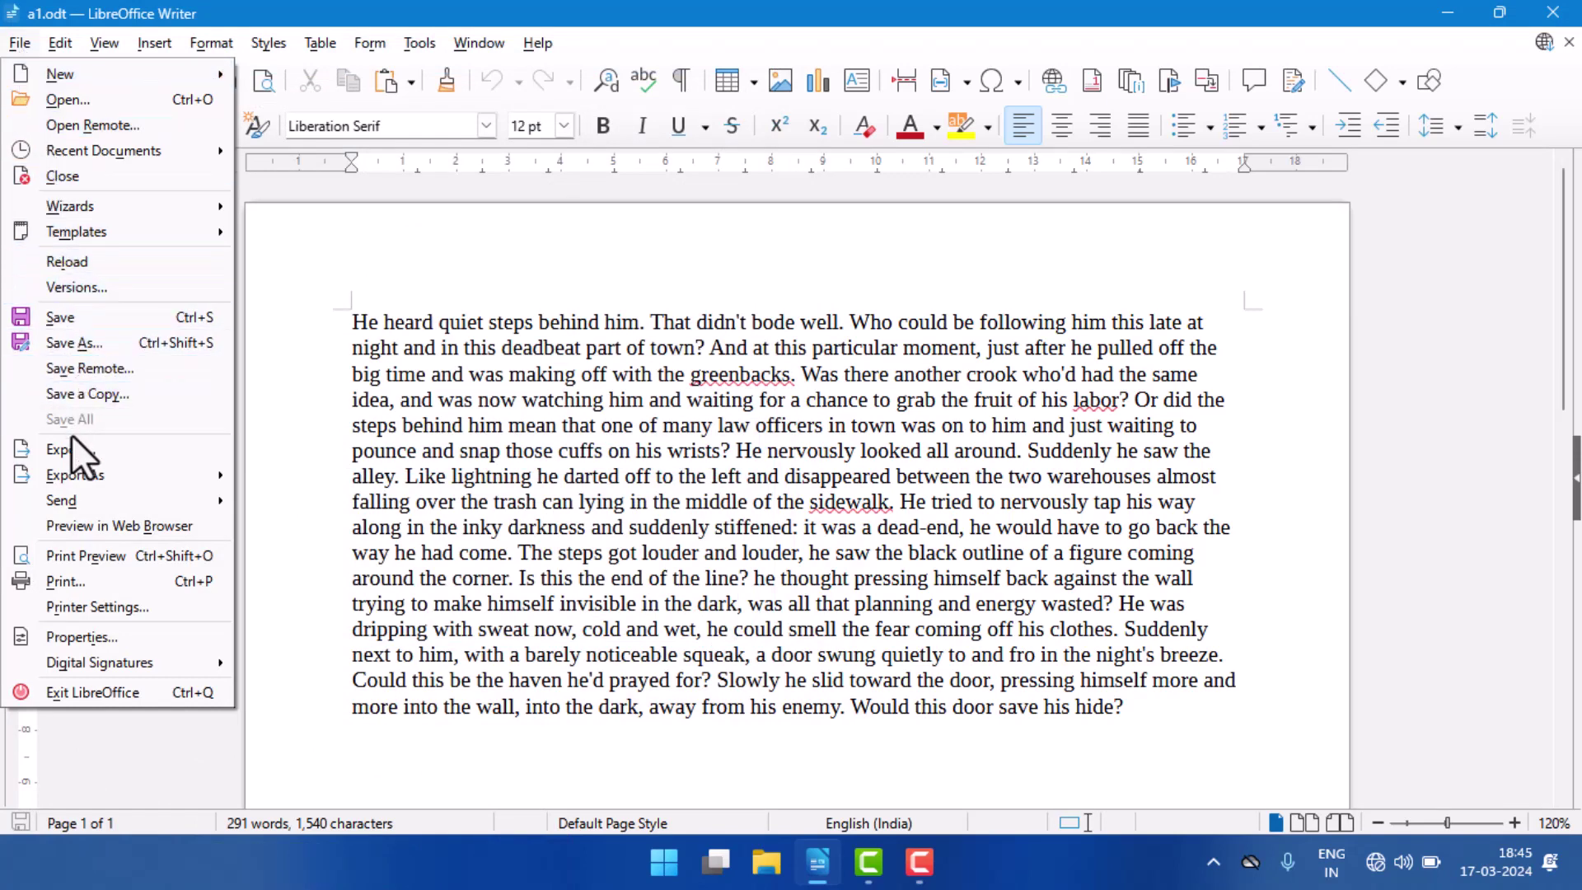
left_click(101, 451)
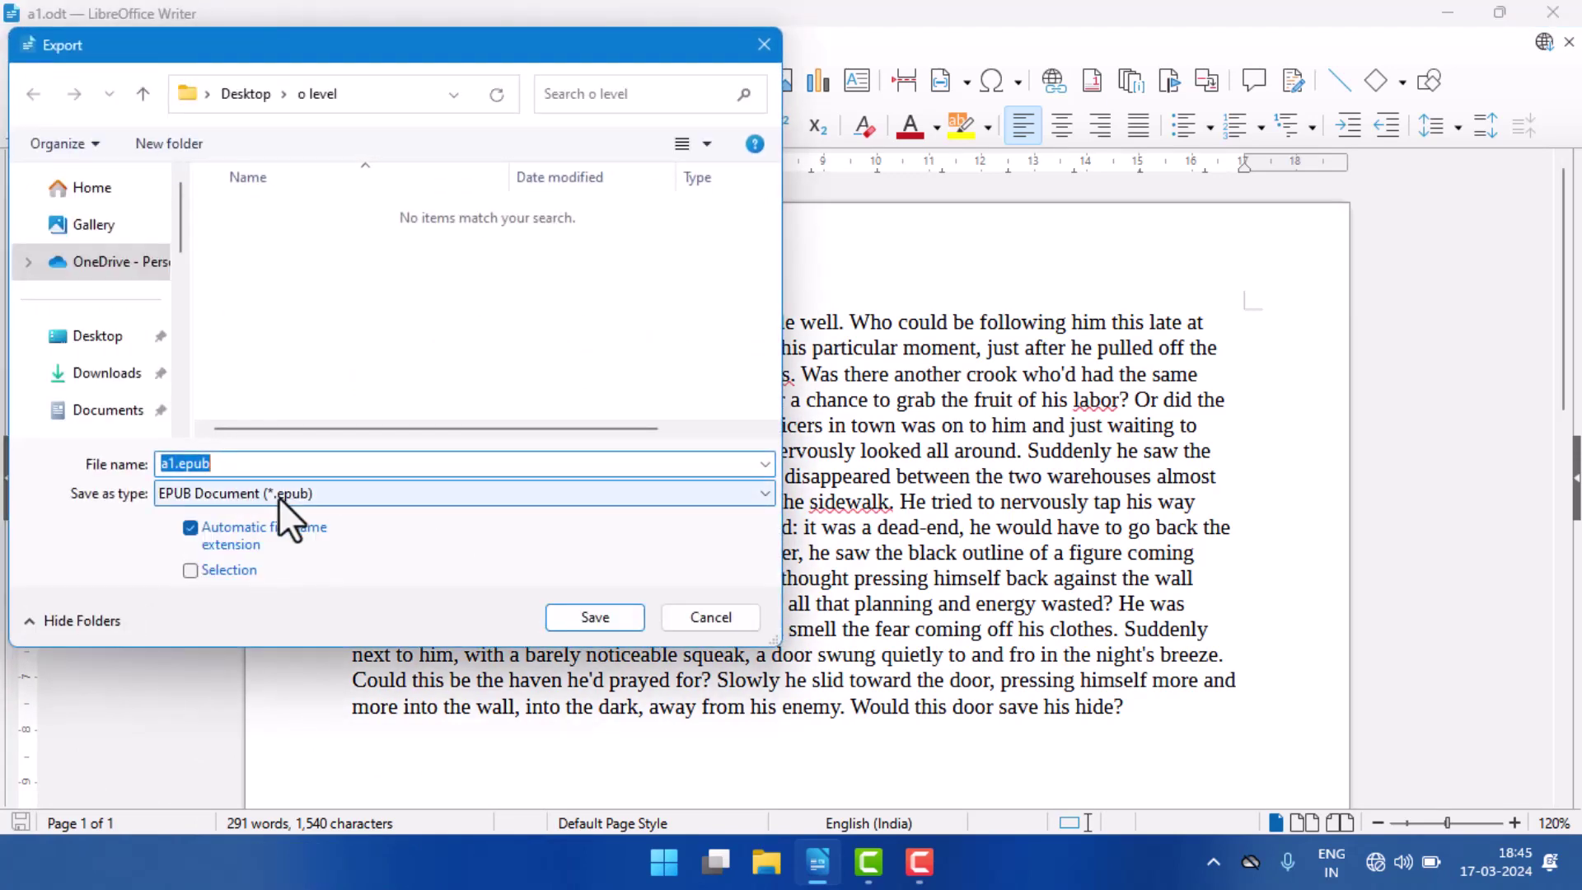
left_click(281, 495)
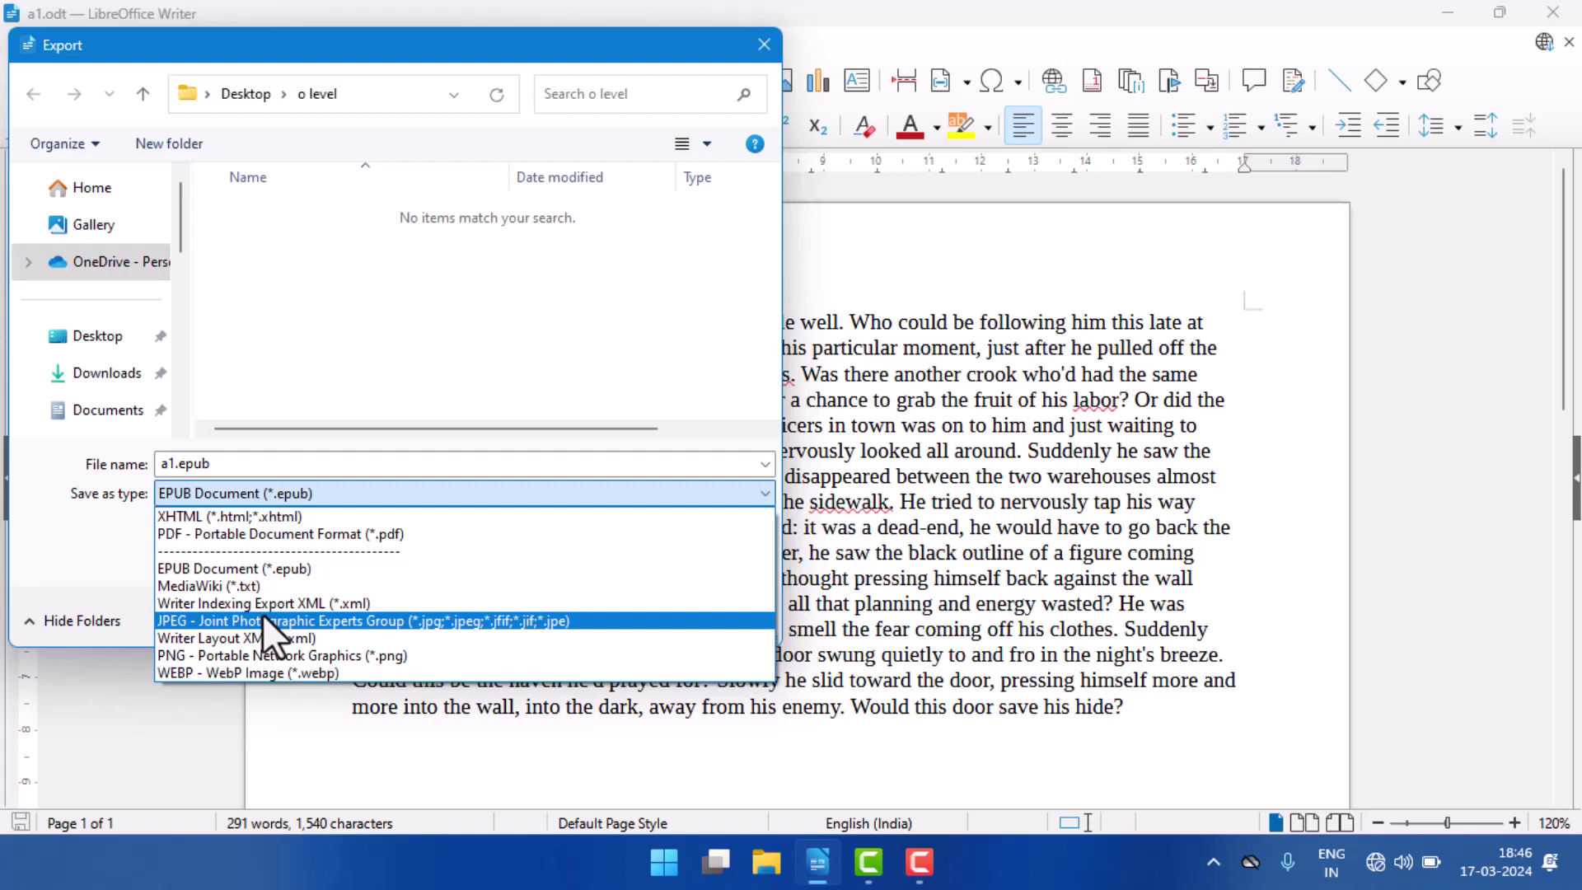
left_click(216, 621)
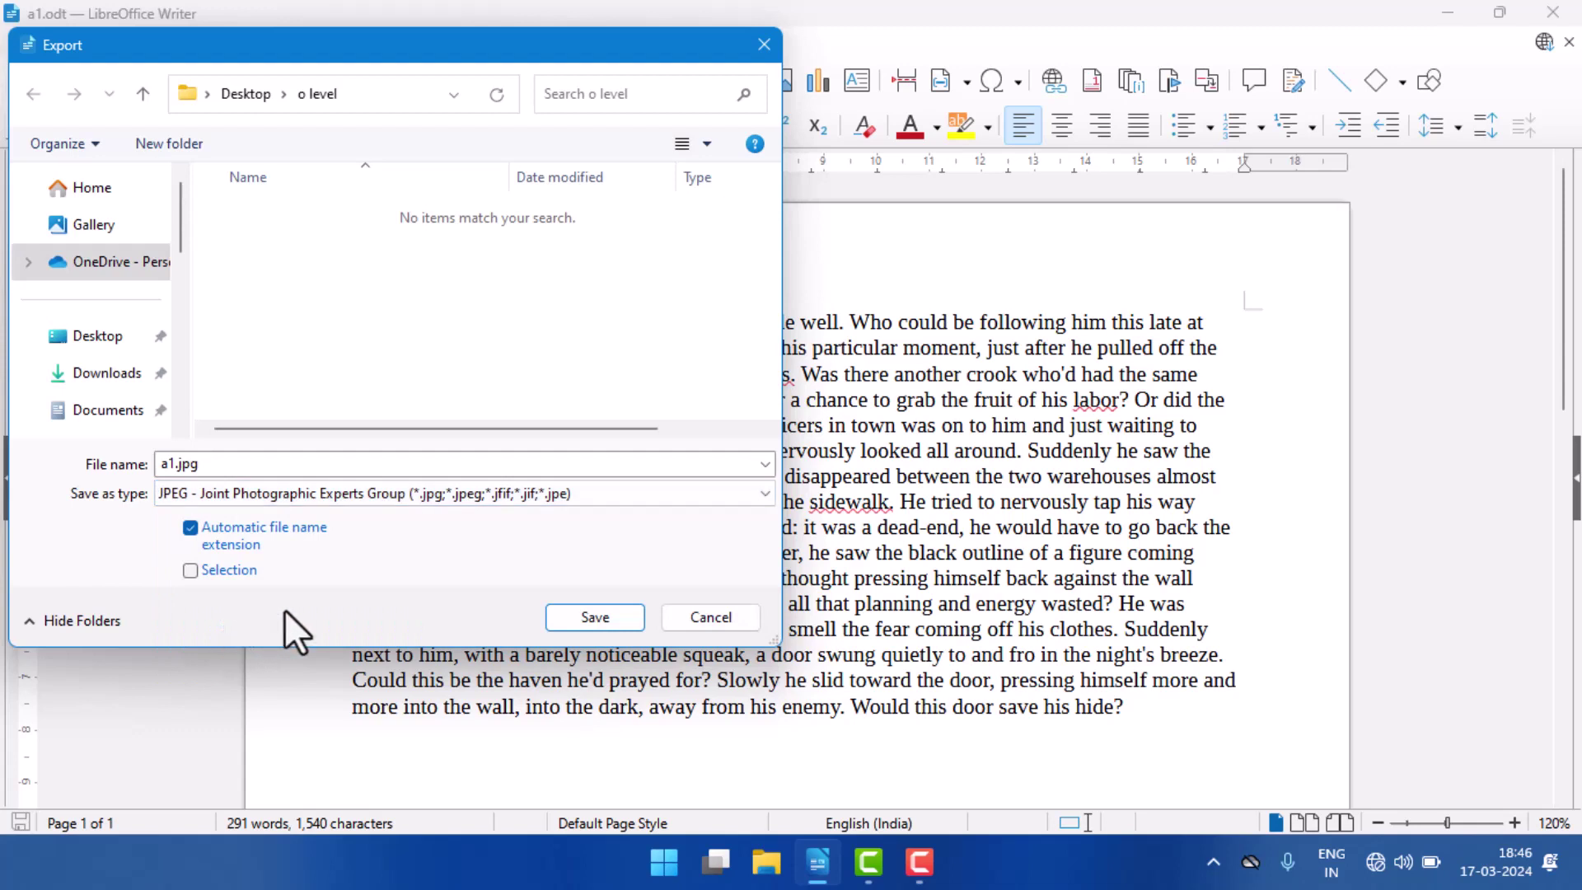
double_click(250, 461)
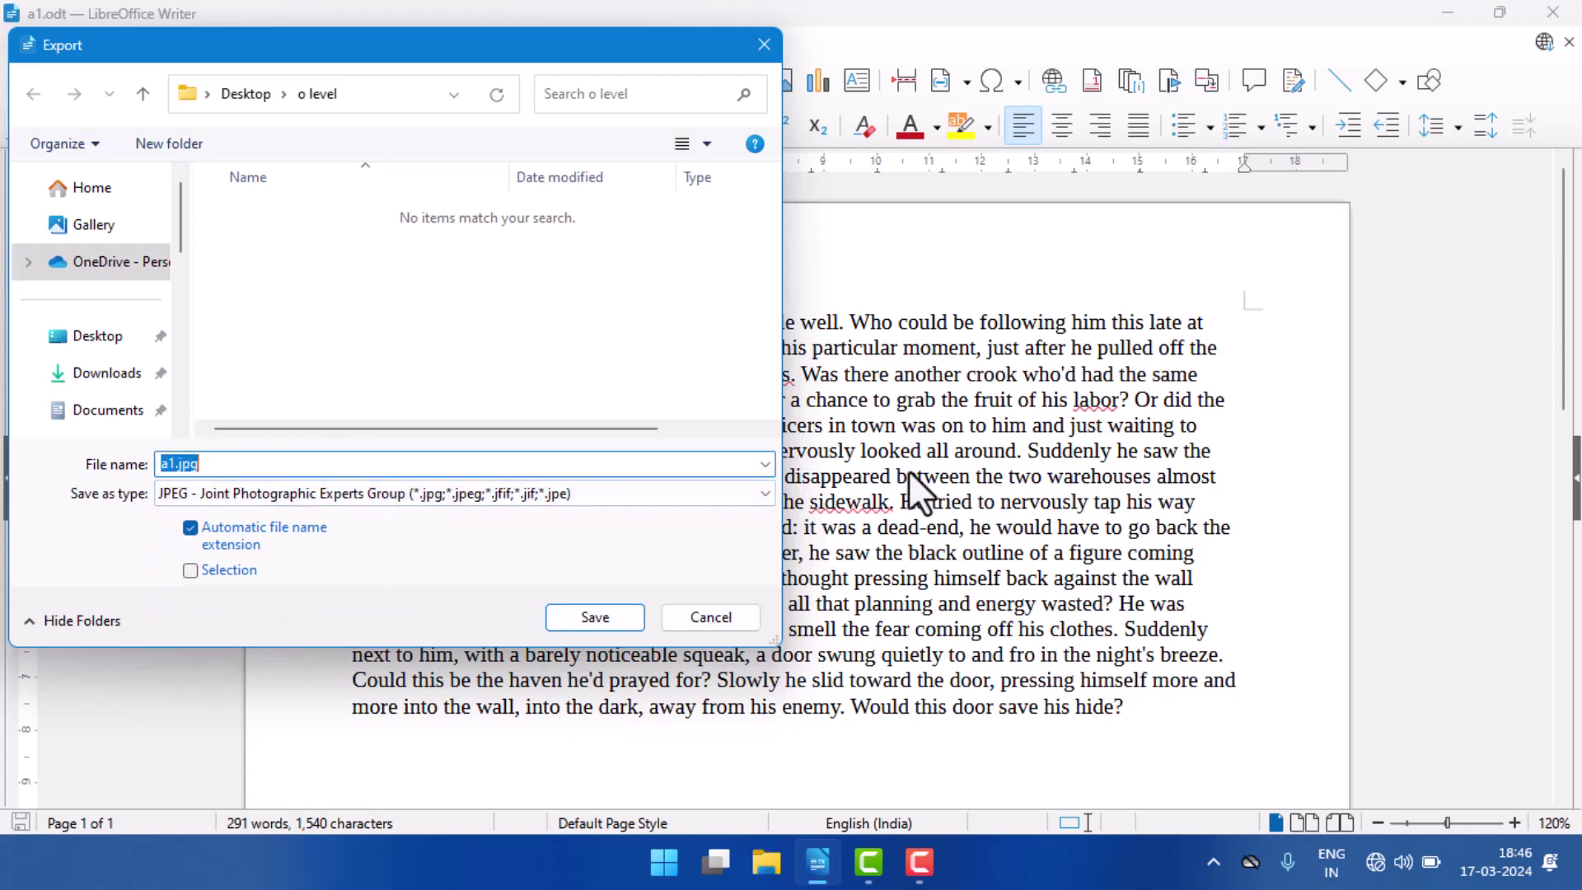
type("a1")
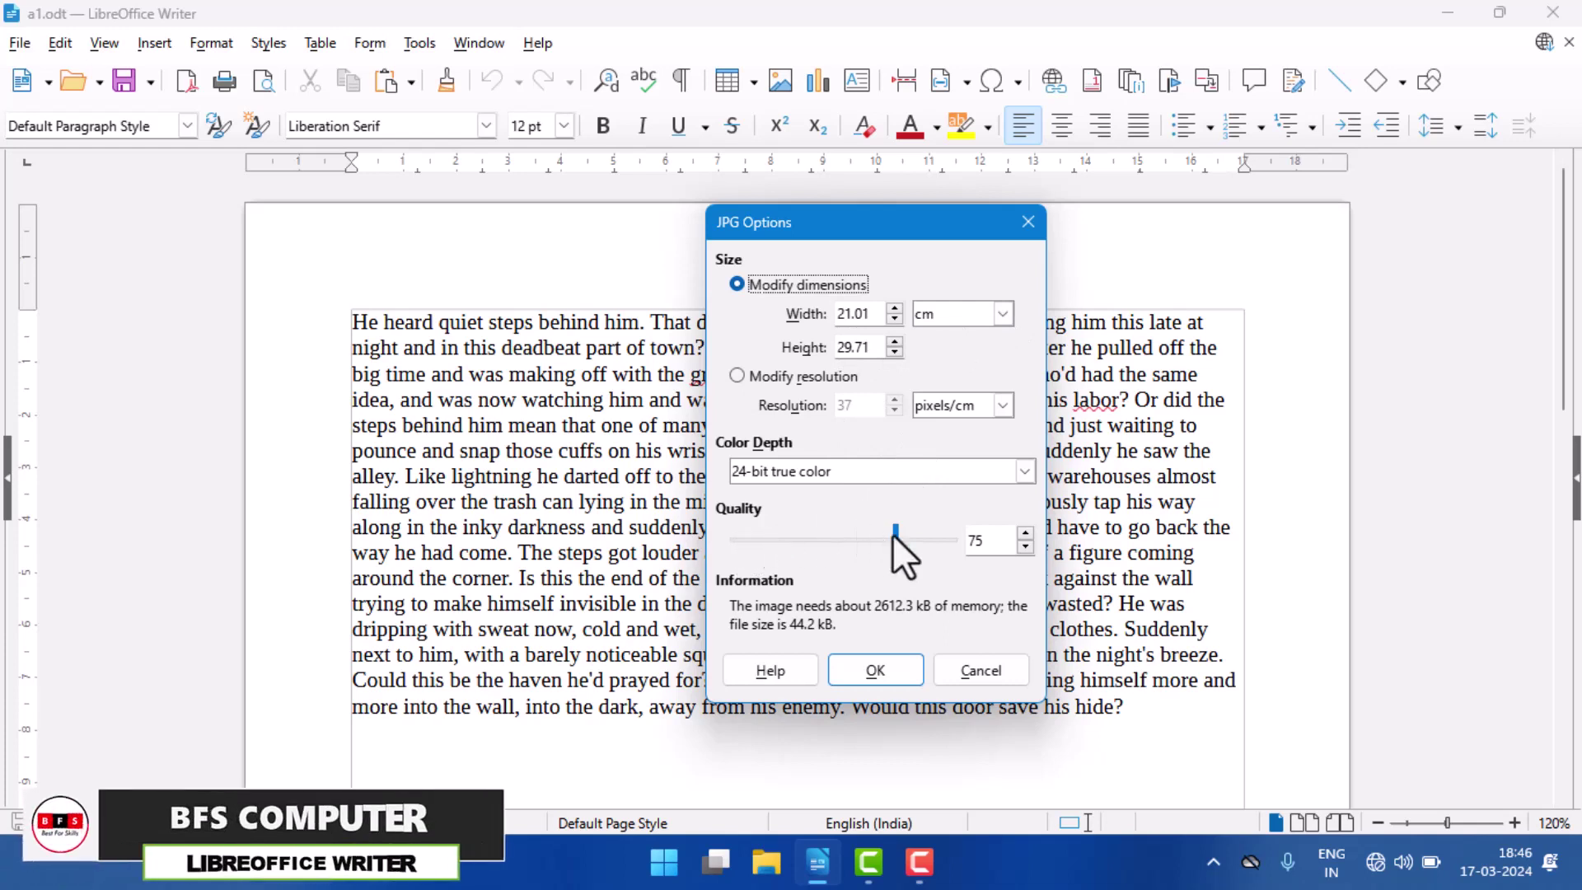
Set the JPG export quality to 100 and complete the image export.
left_click_drag(891, 540, 725, 545)
left_click(770, 542)
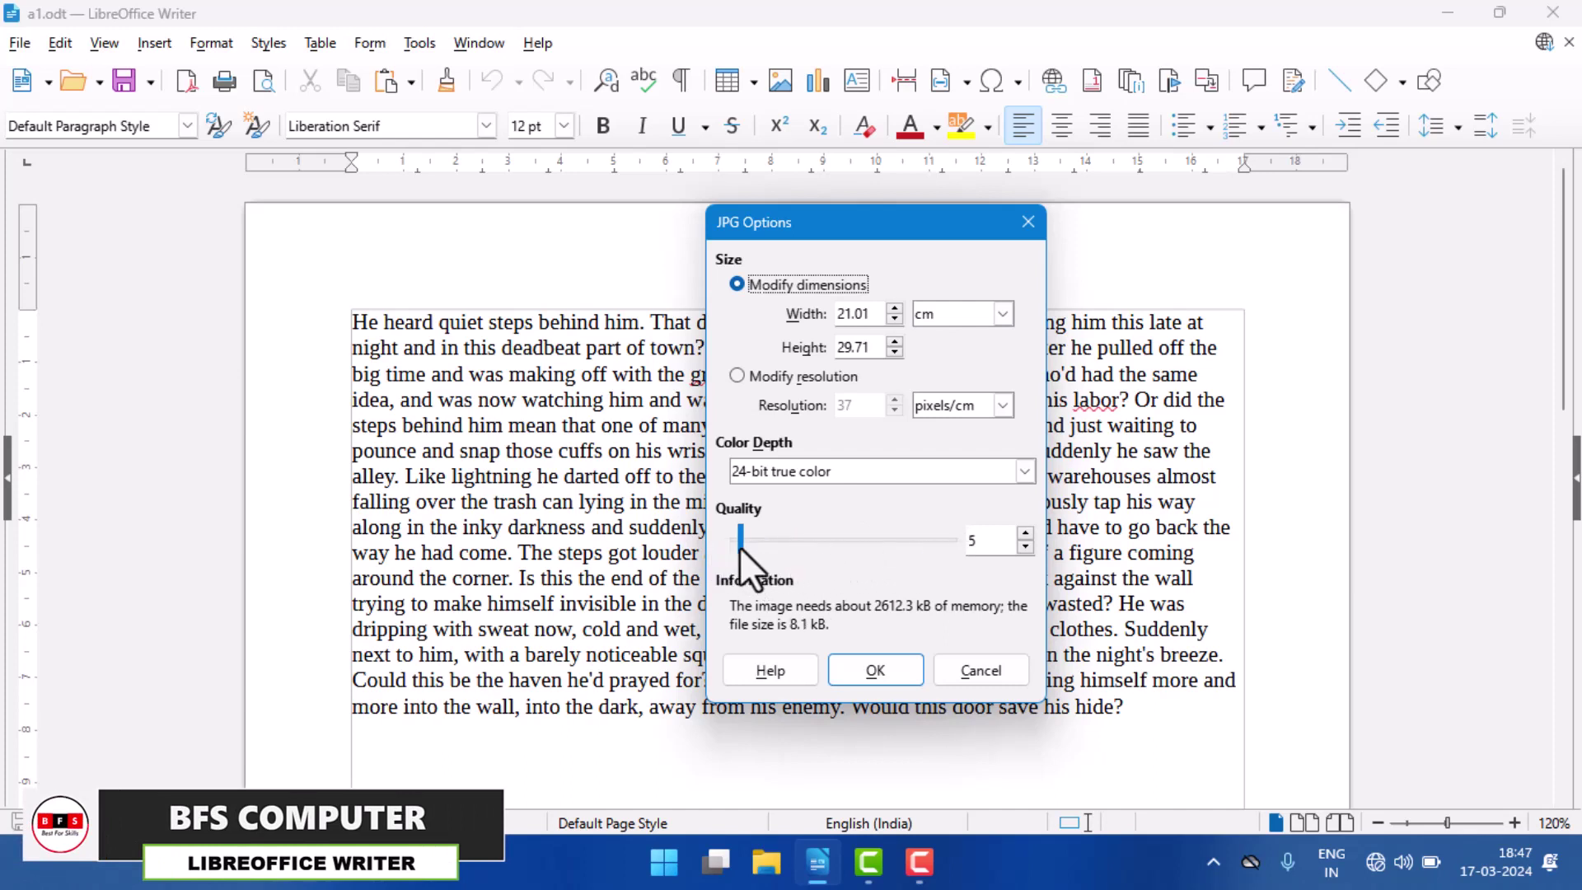
left_click_drag(739, 546, 972, 548)
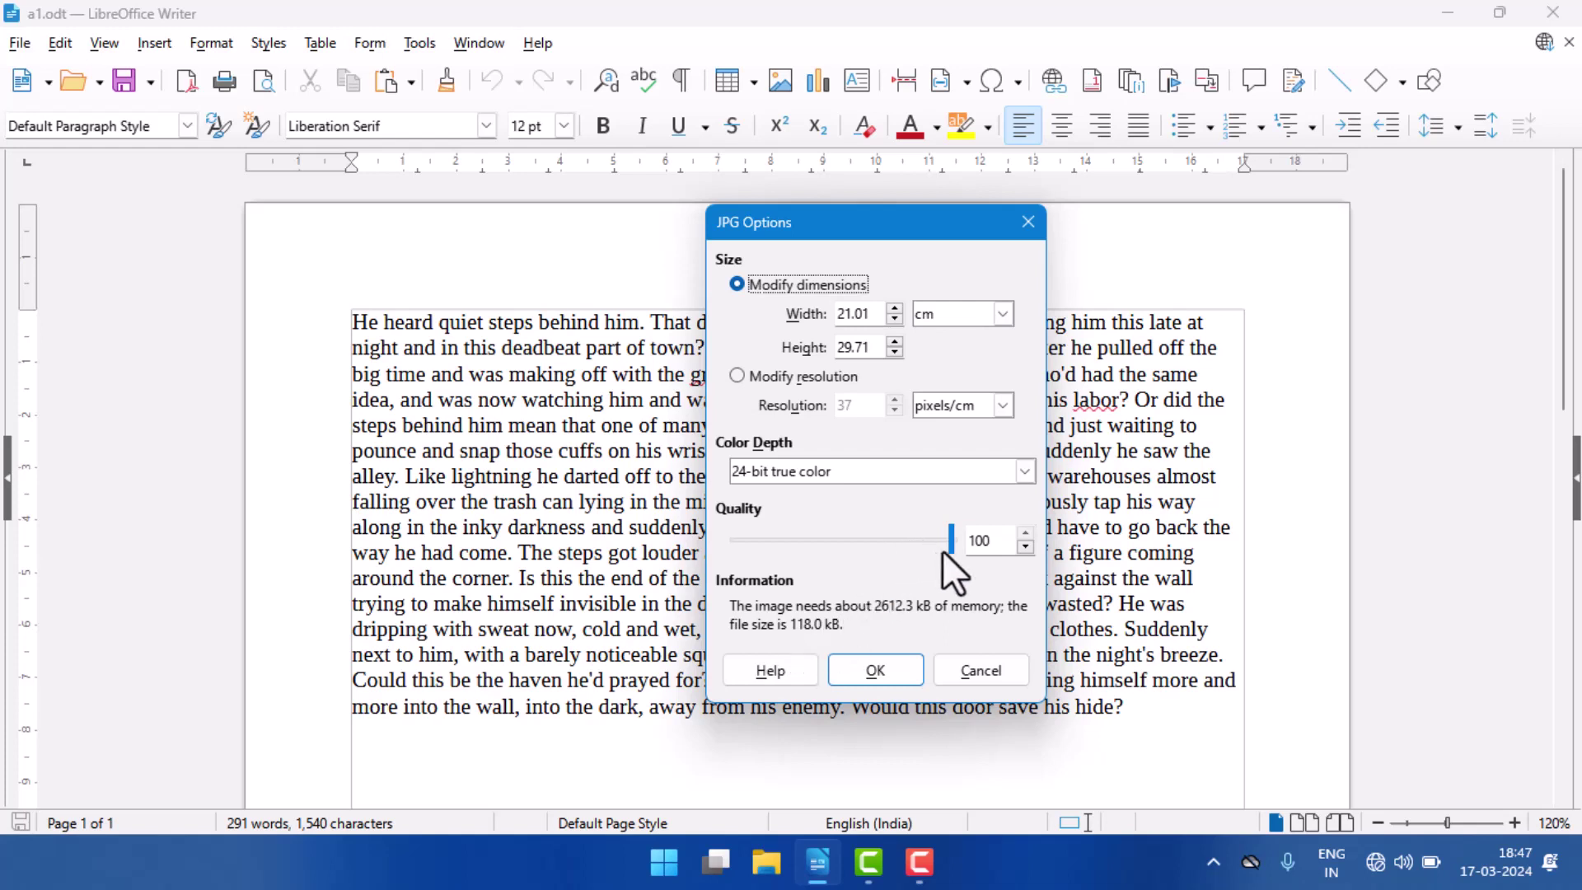
left_click_drag(949, 551, 715, 563)
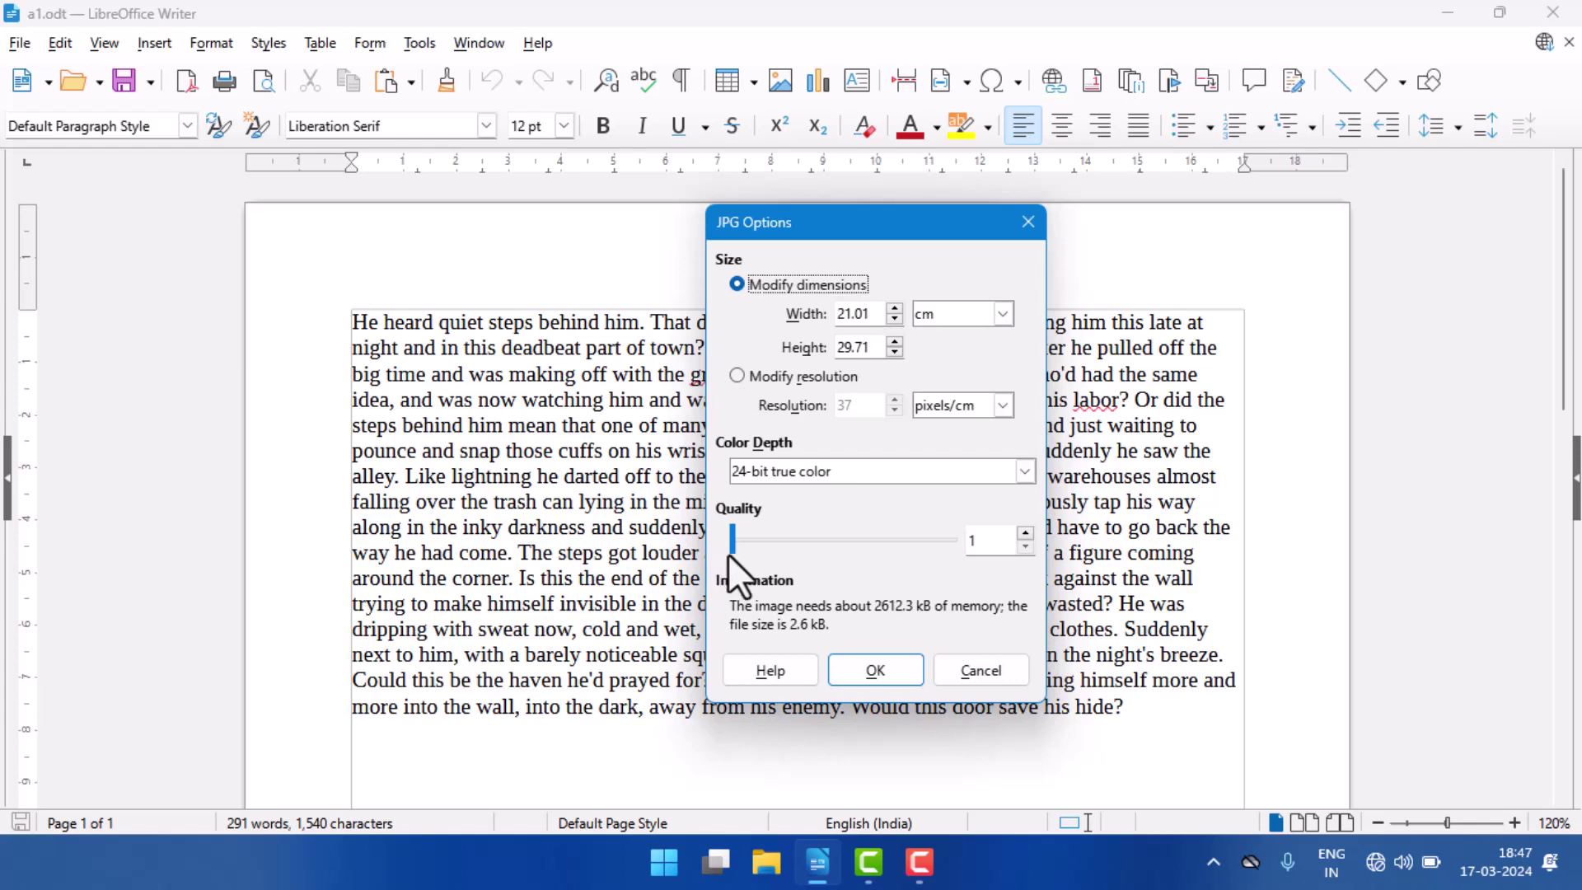
left_click_drag(729, 550, 984, 546)
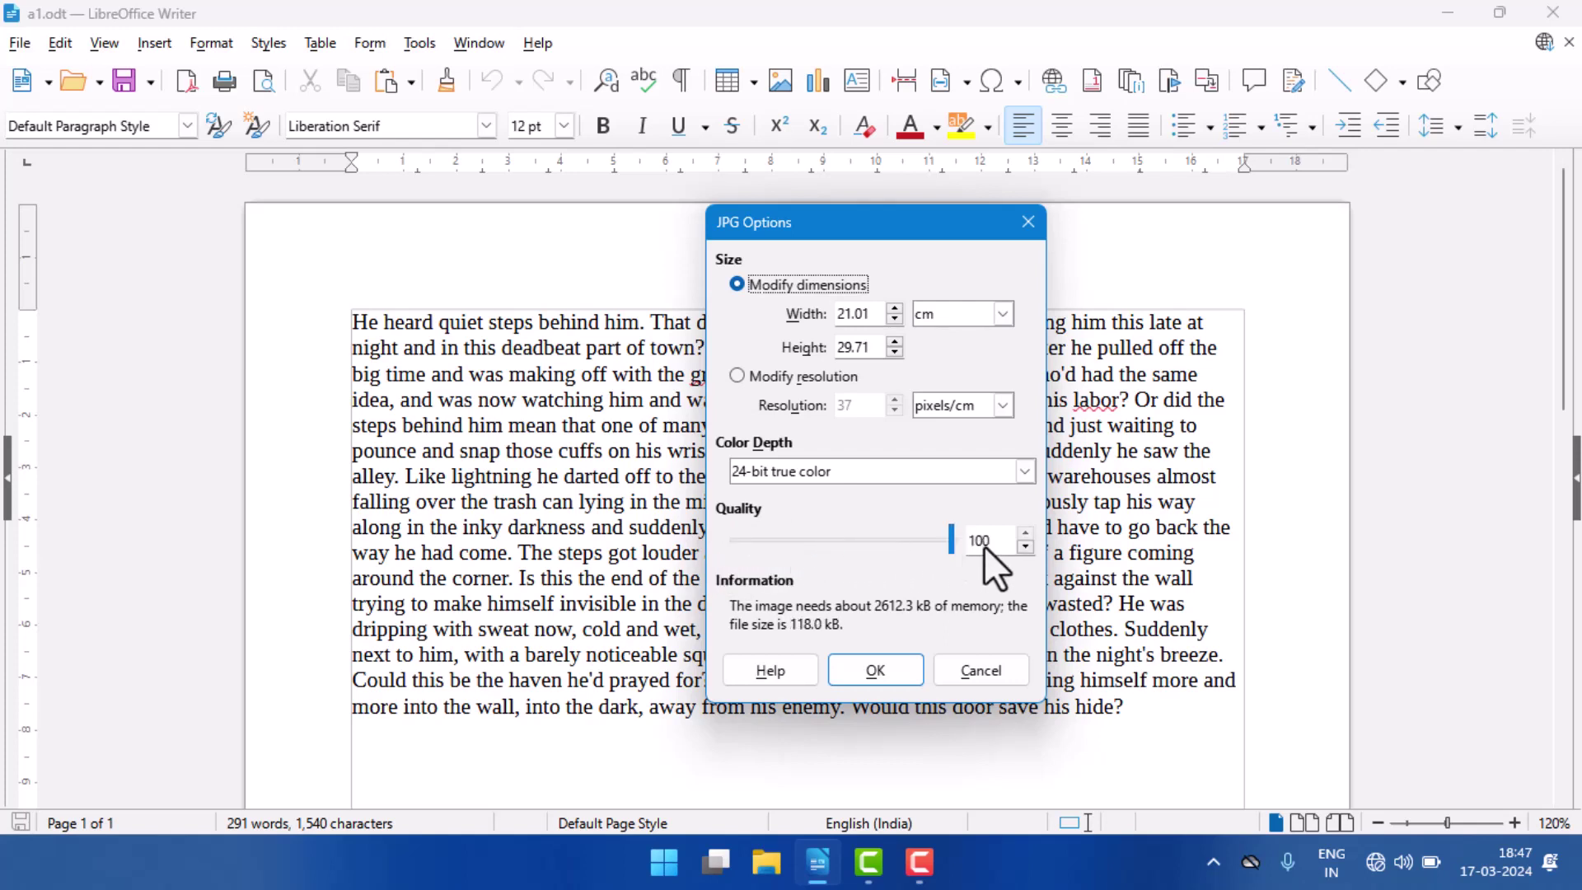
left_click(888, 670)
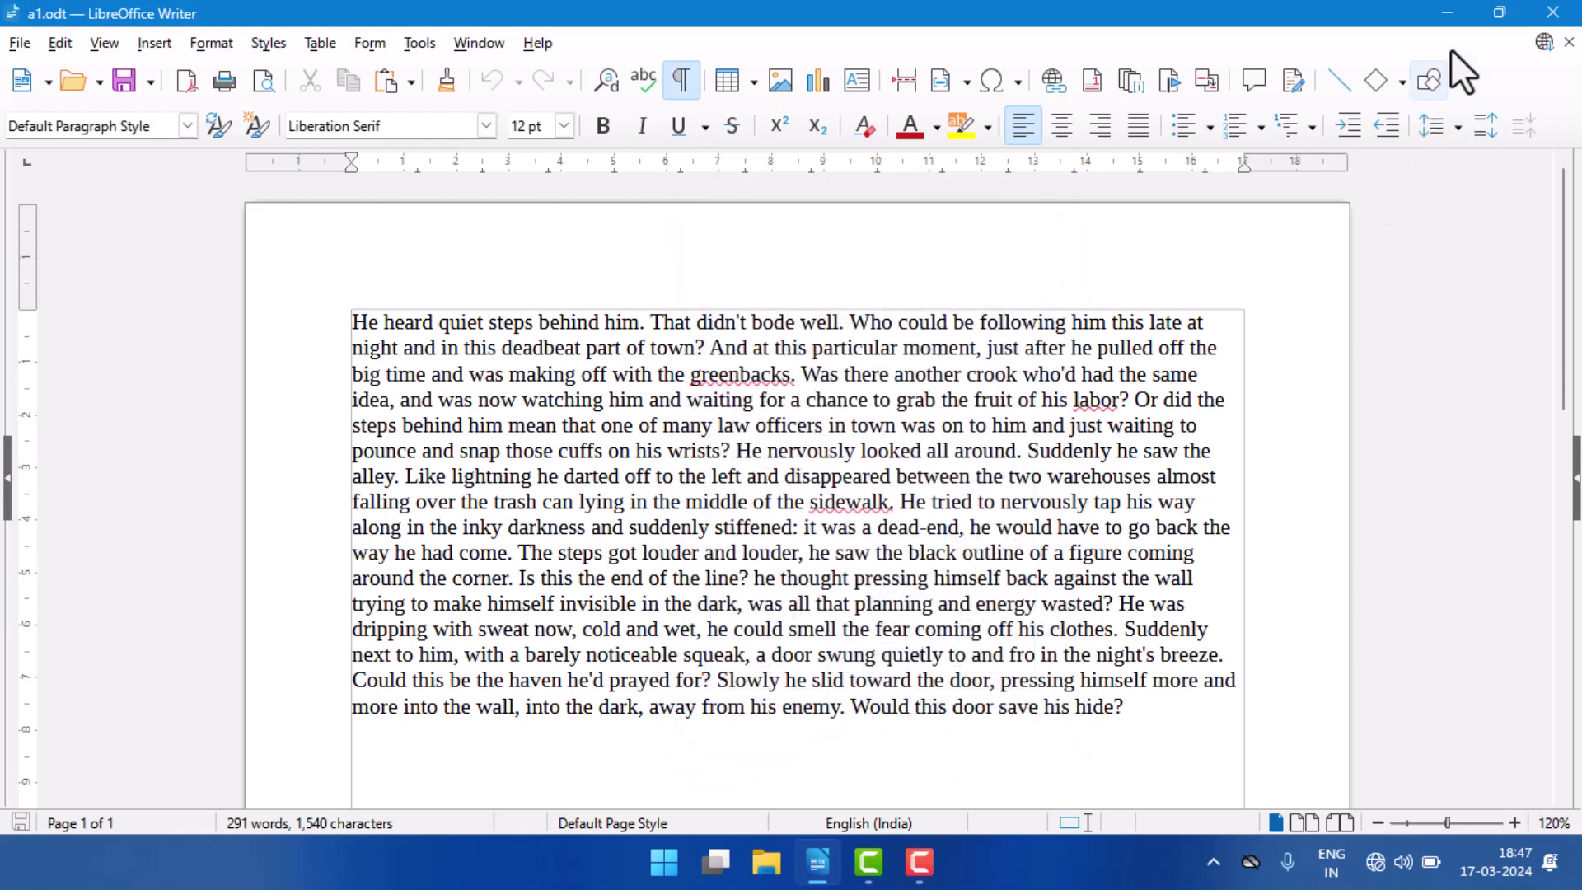
View BFS IMAGE.jpg from the desktop's o level folder in Photos, just this once, and return to the a1.odt document in LibreOffice Writer.
left_click(1450, 16)
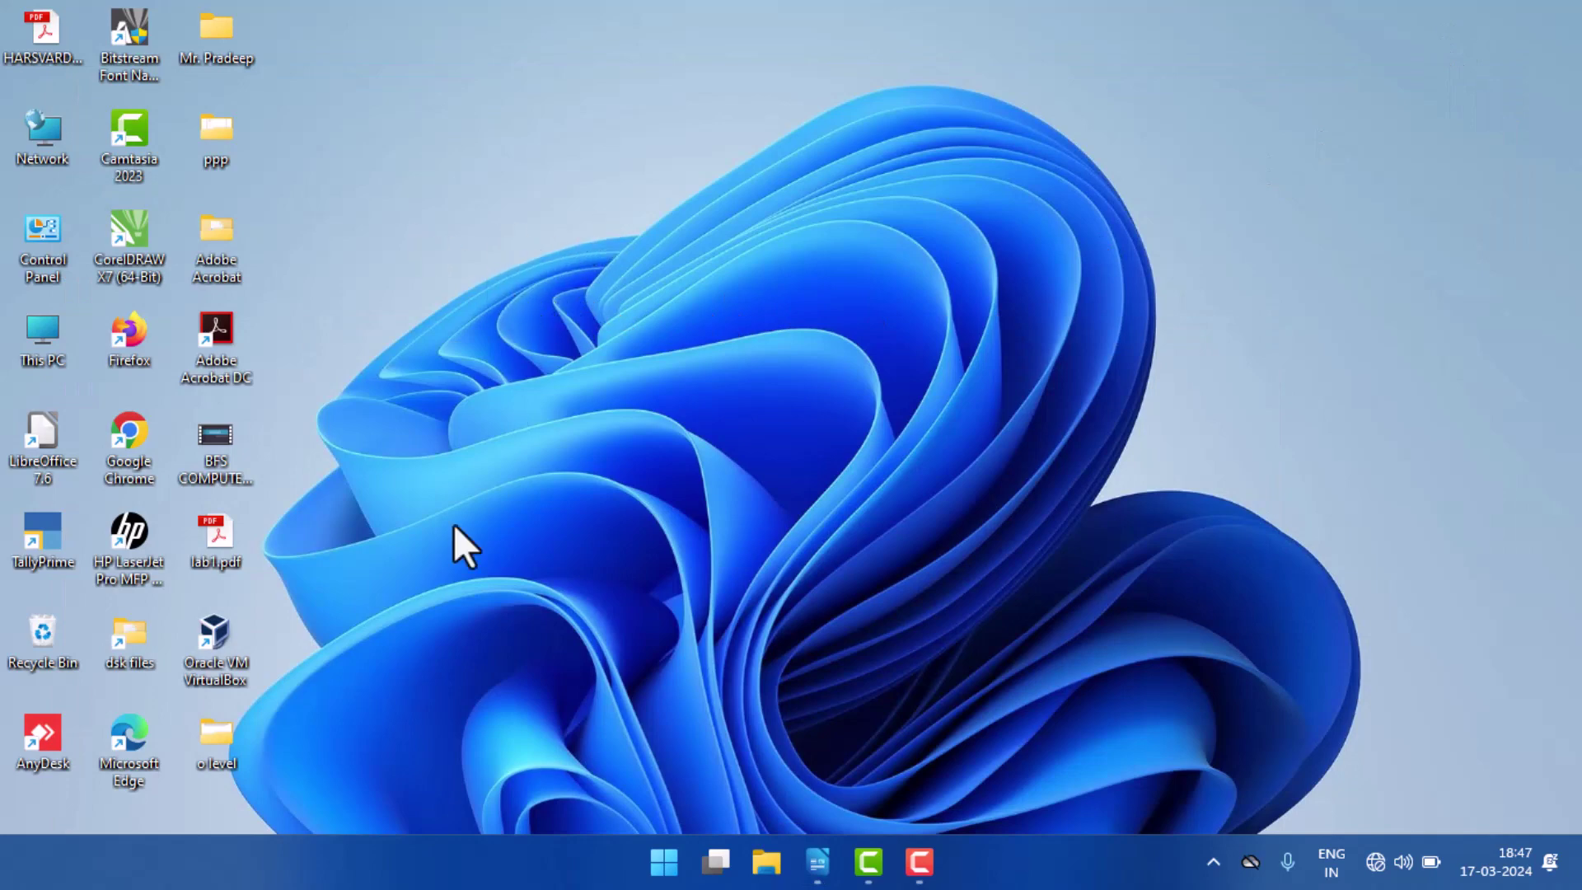
double_click(218, 741)
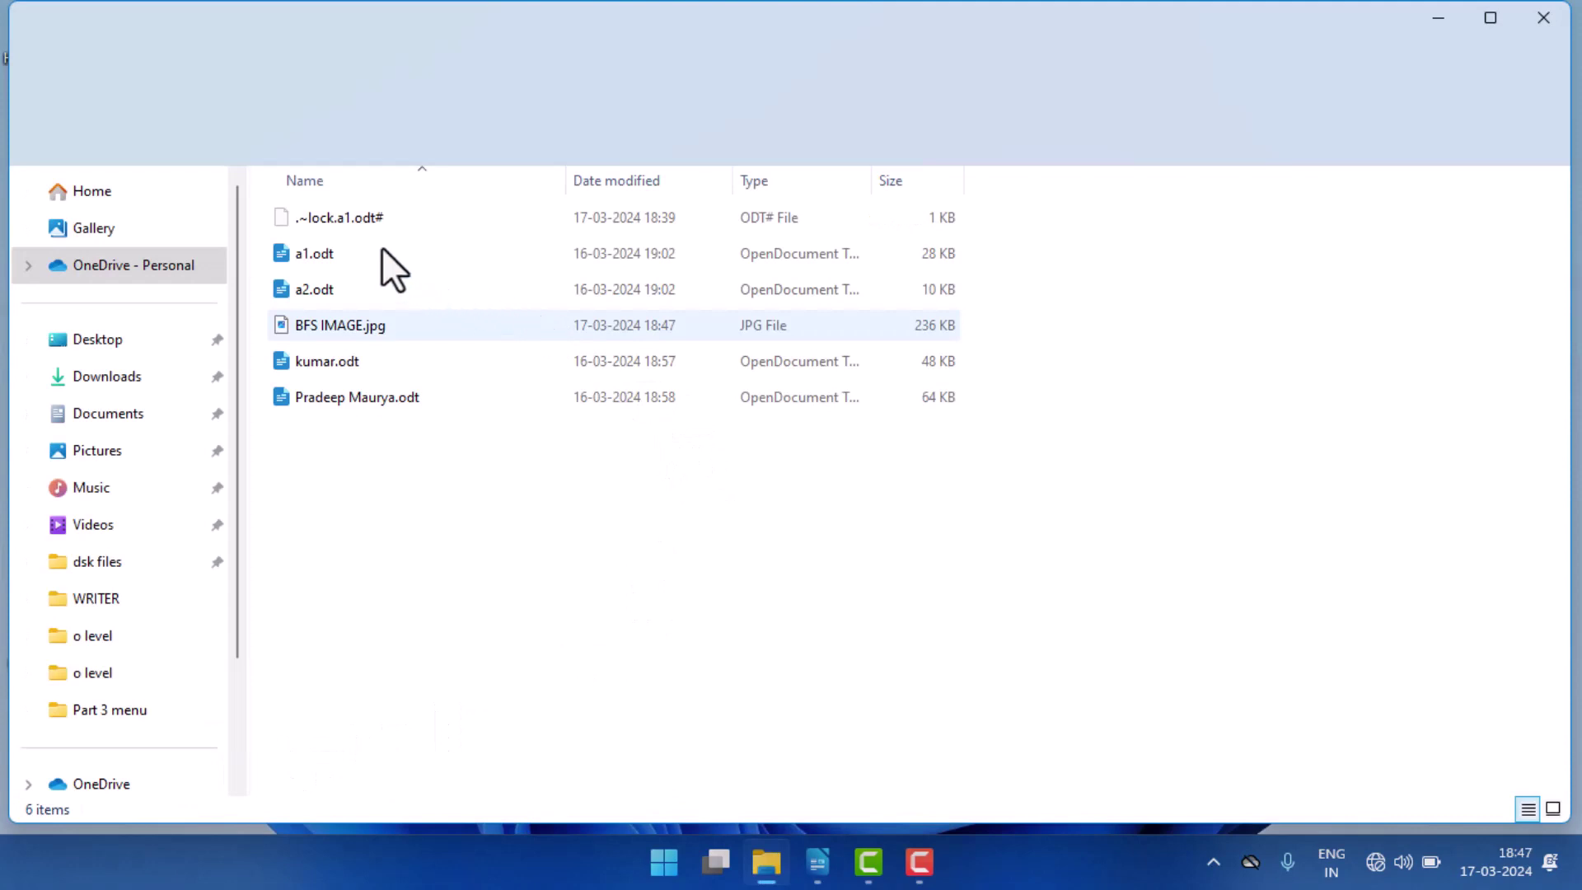
left_click(354, 329)
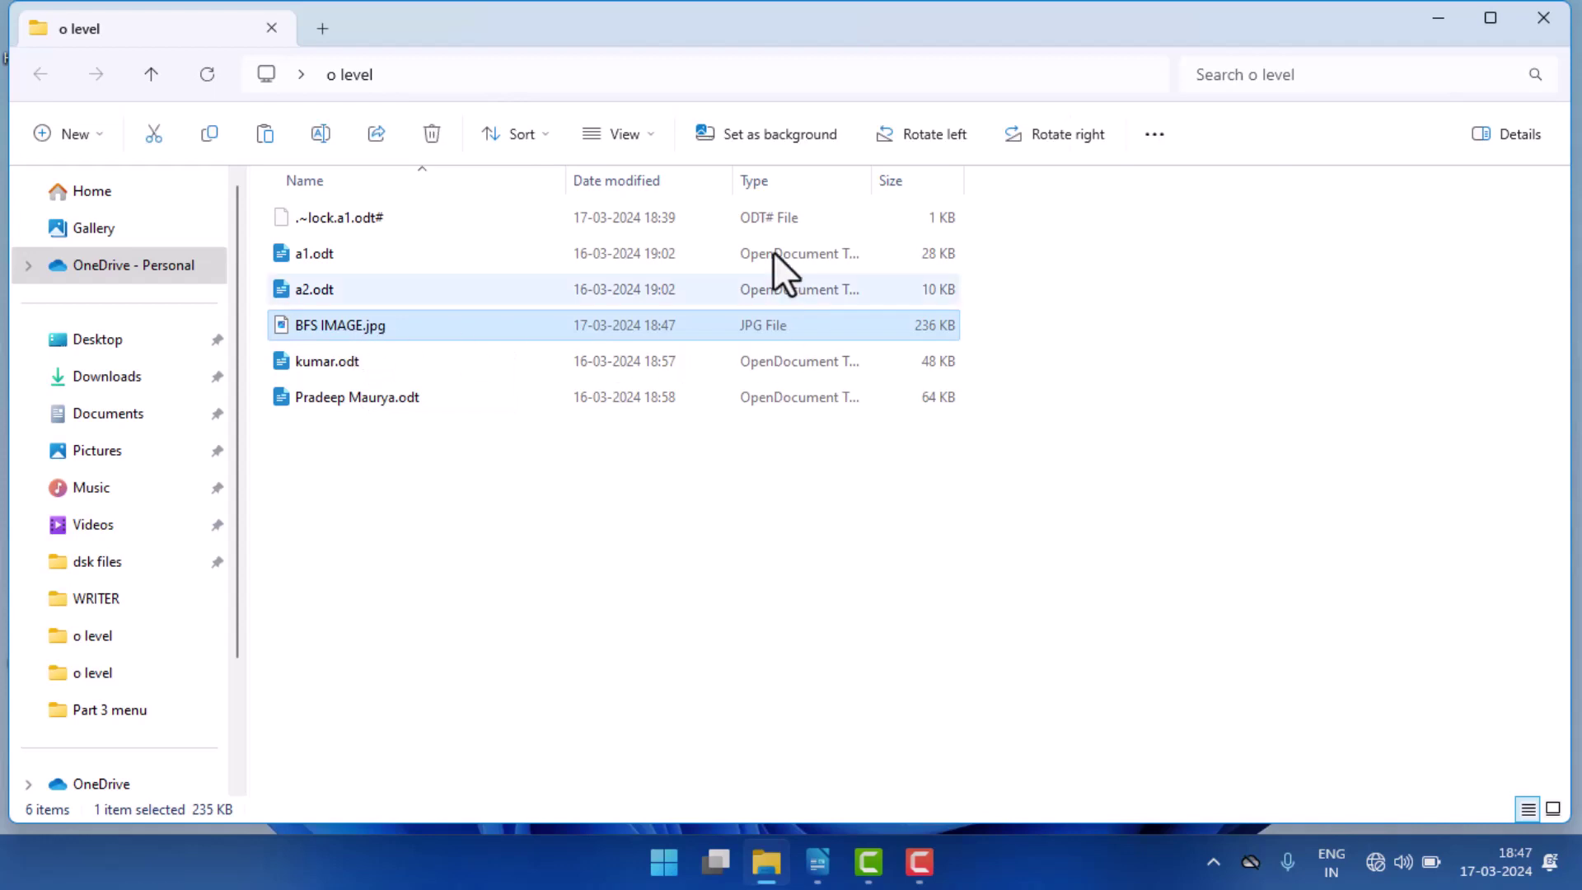
double_click(417, 332)
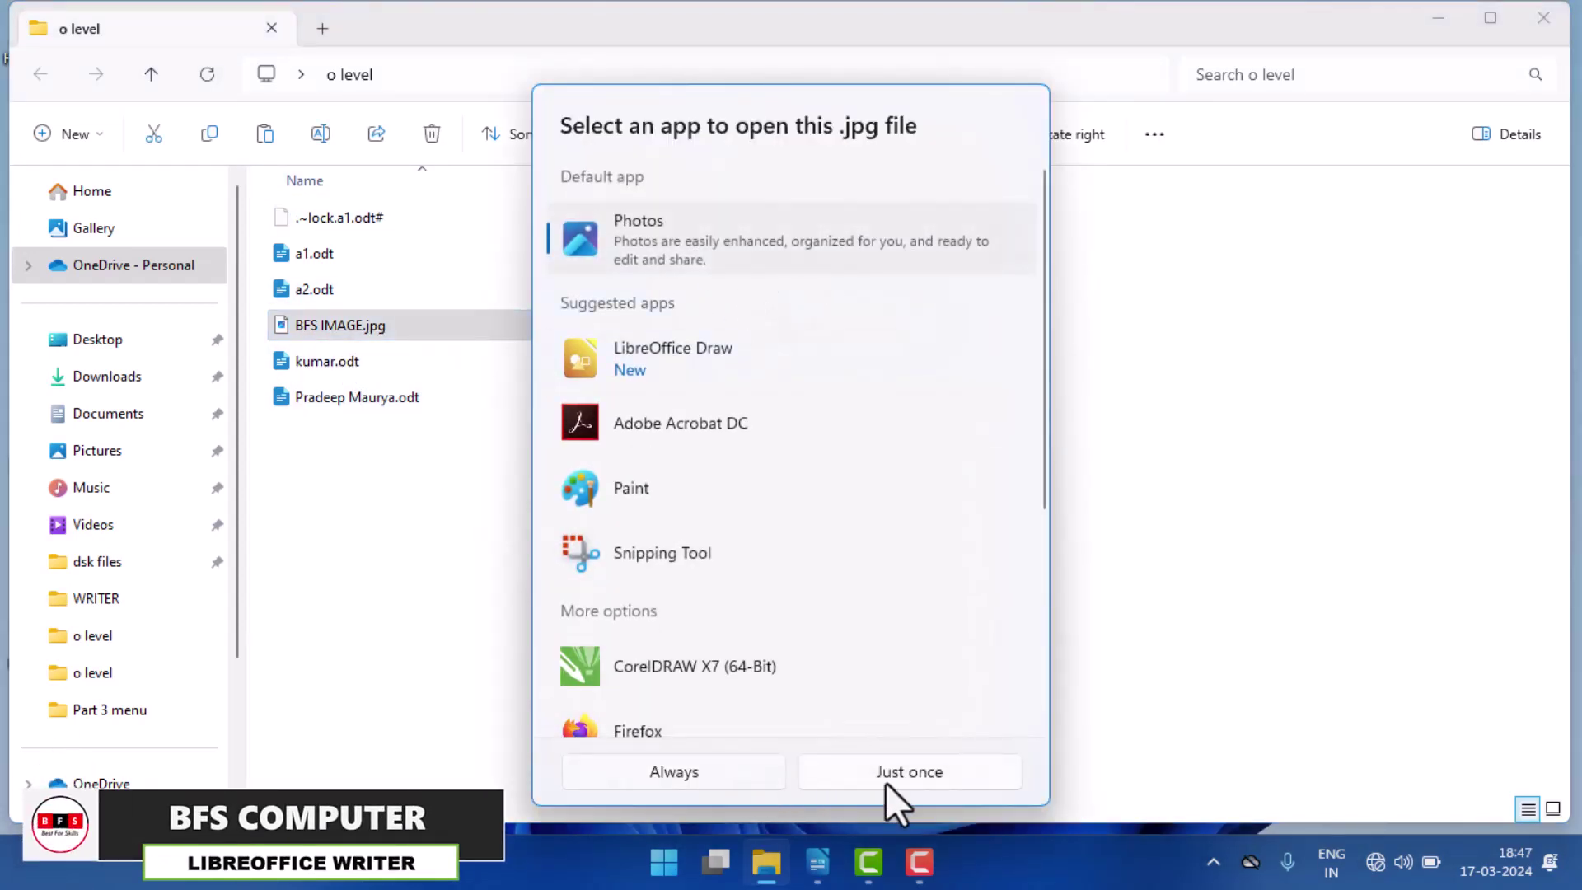
left_click(931, 776)
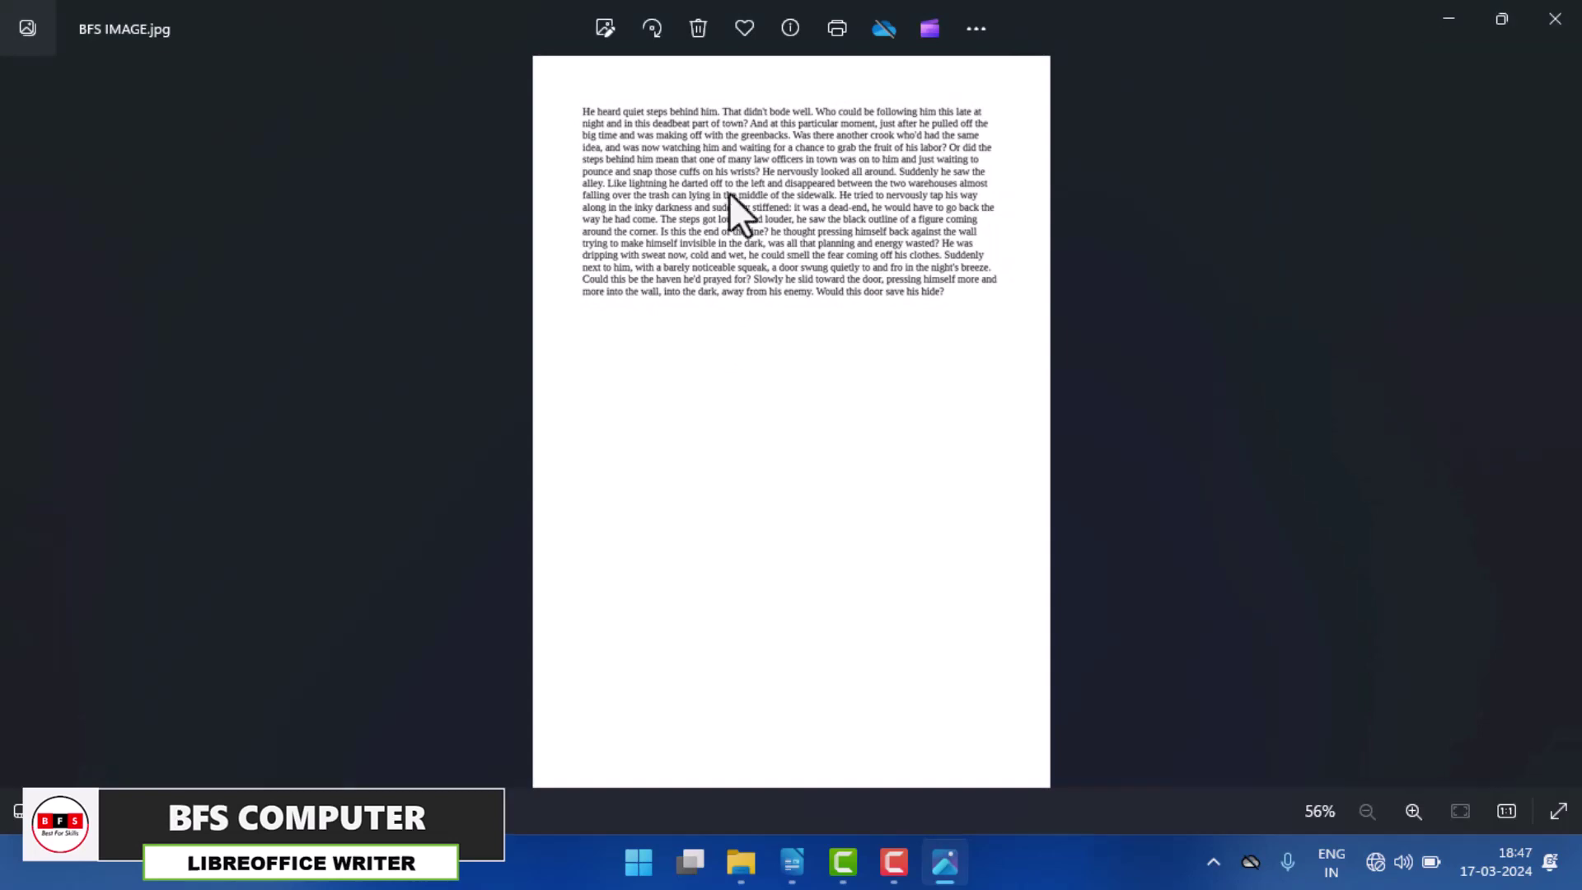
scroll(646, 161, "up", 5)
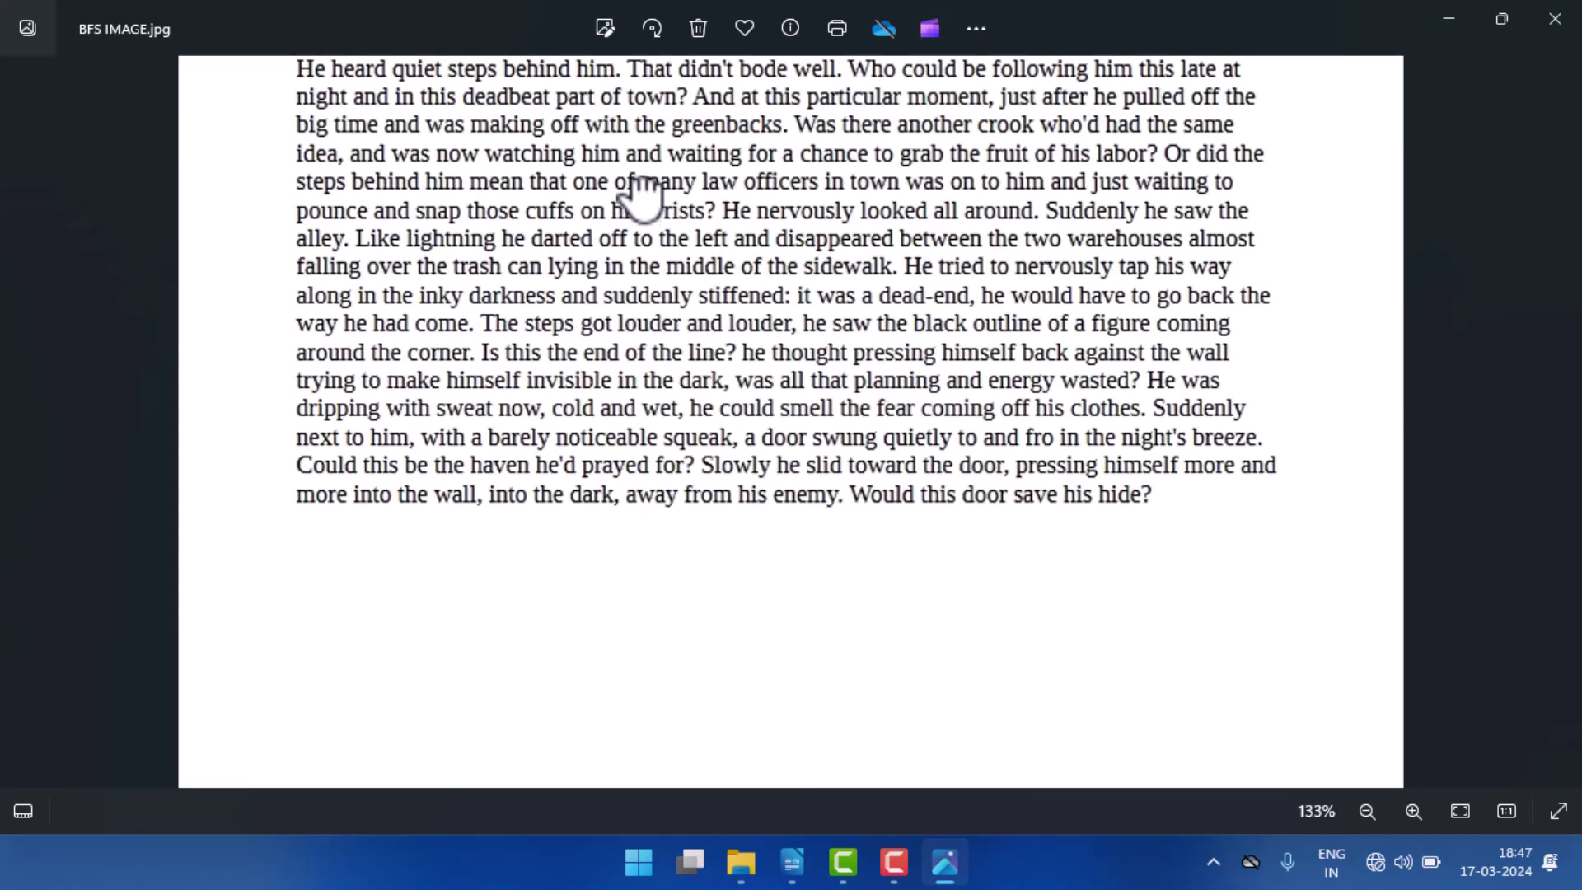
left_click_drag(641, 191, 642, 378)
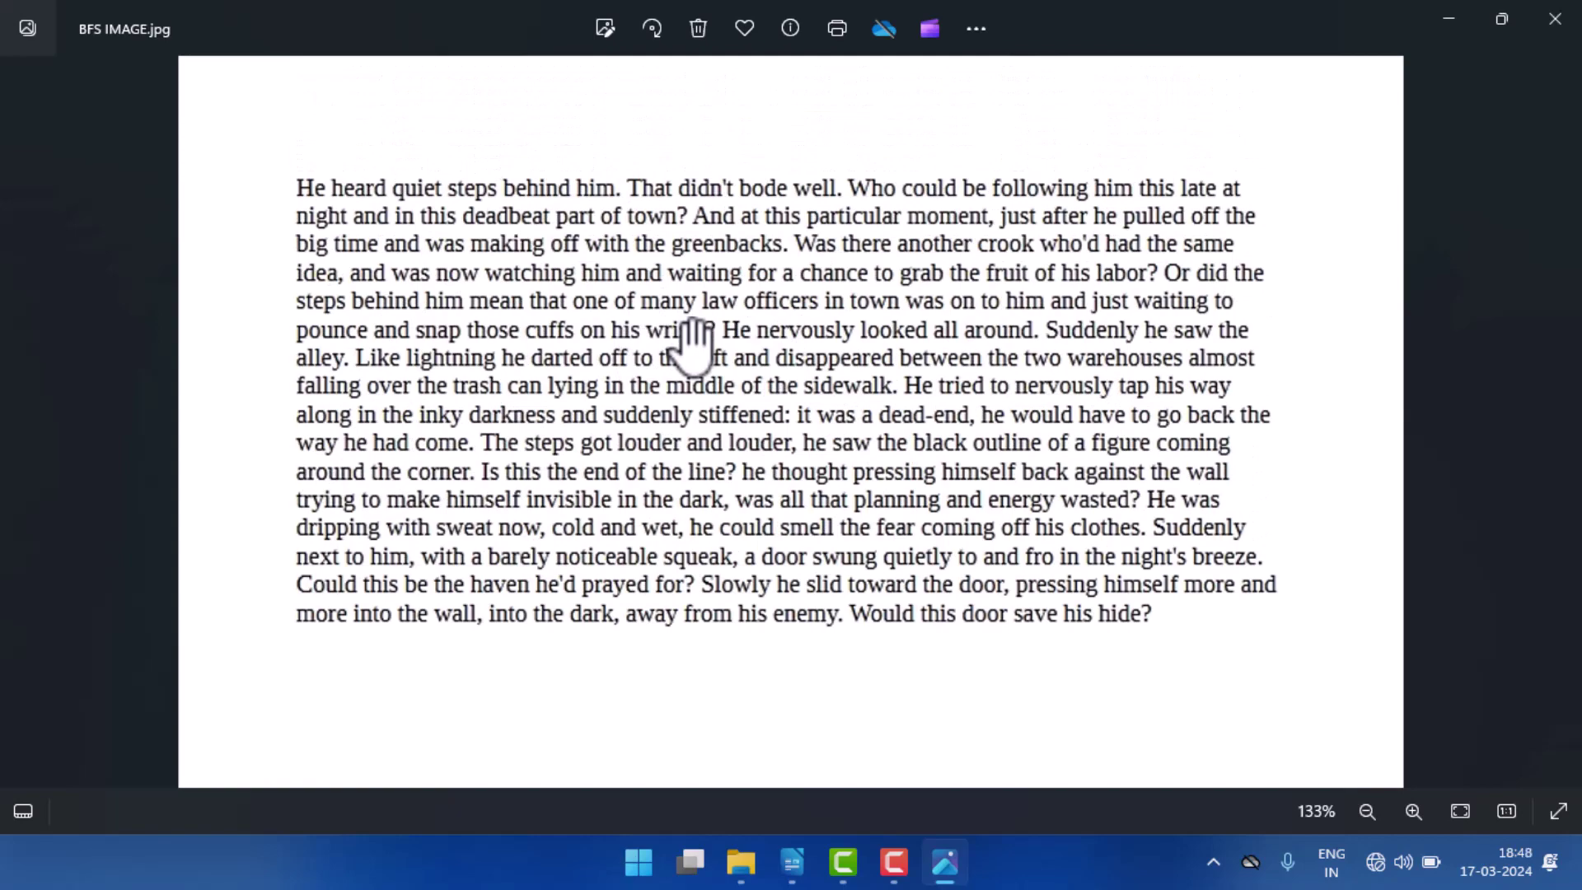
left_click(1554, 18)
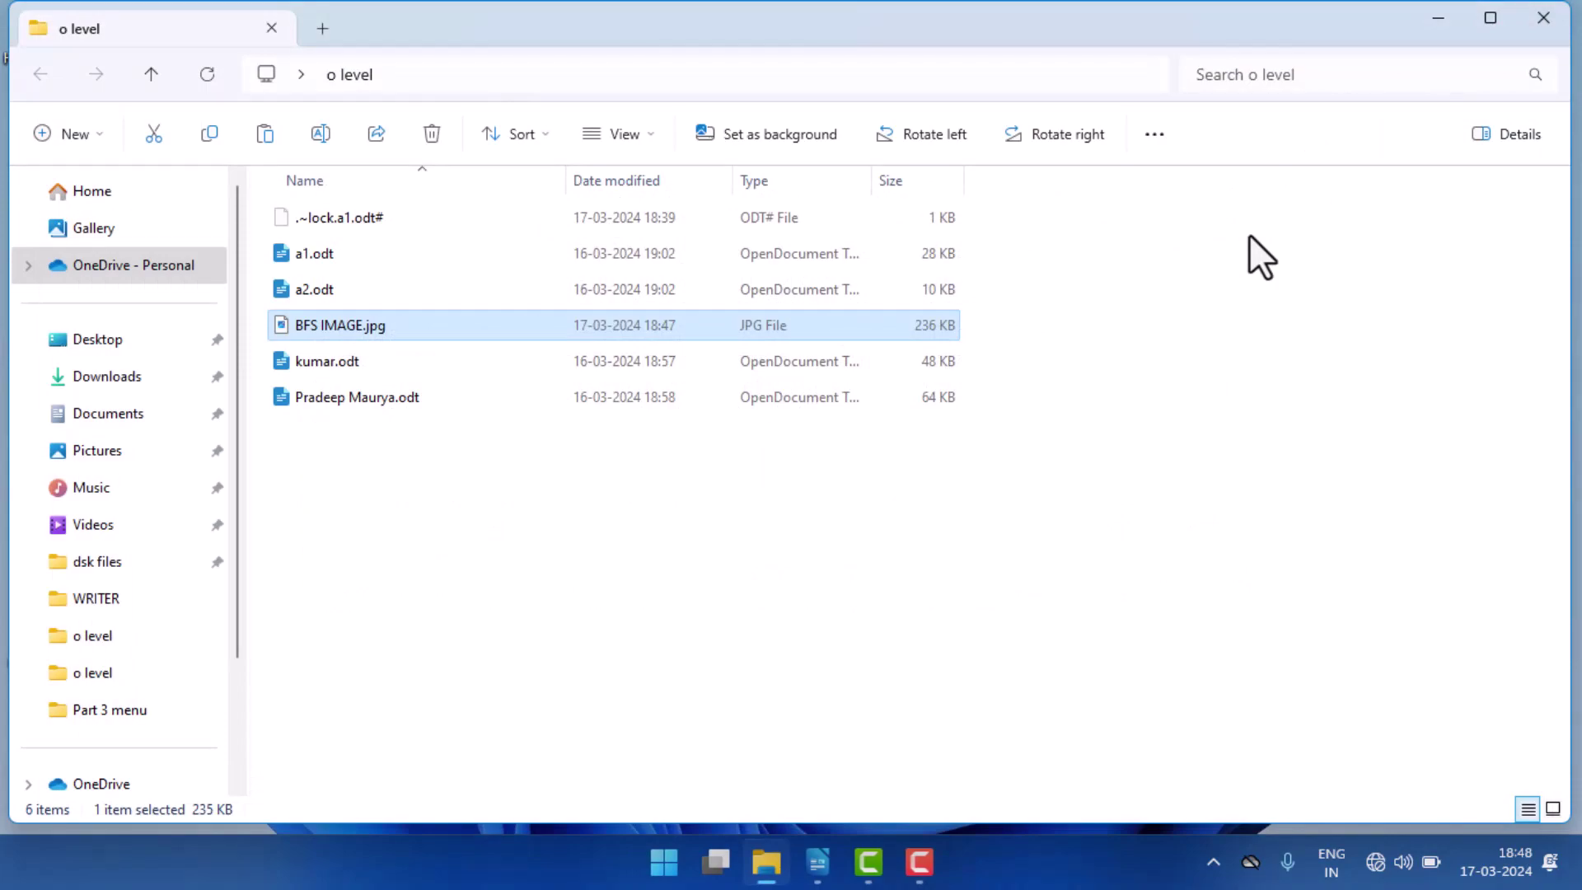
left_click(821, 861)
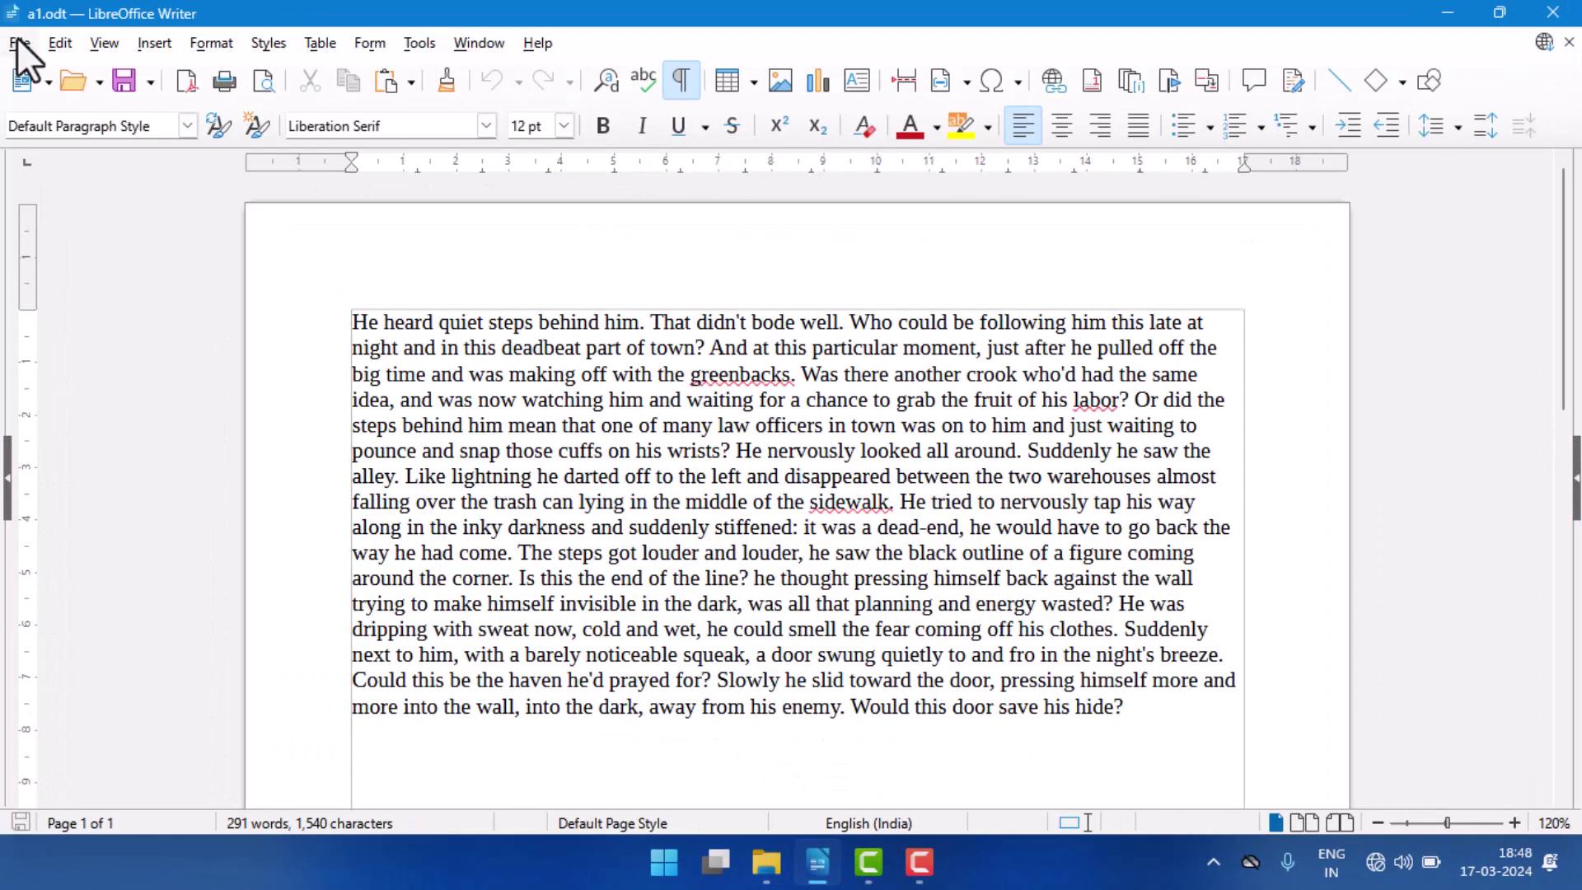
left_click(19, 43)
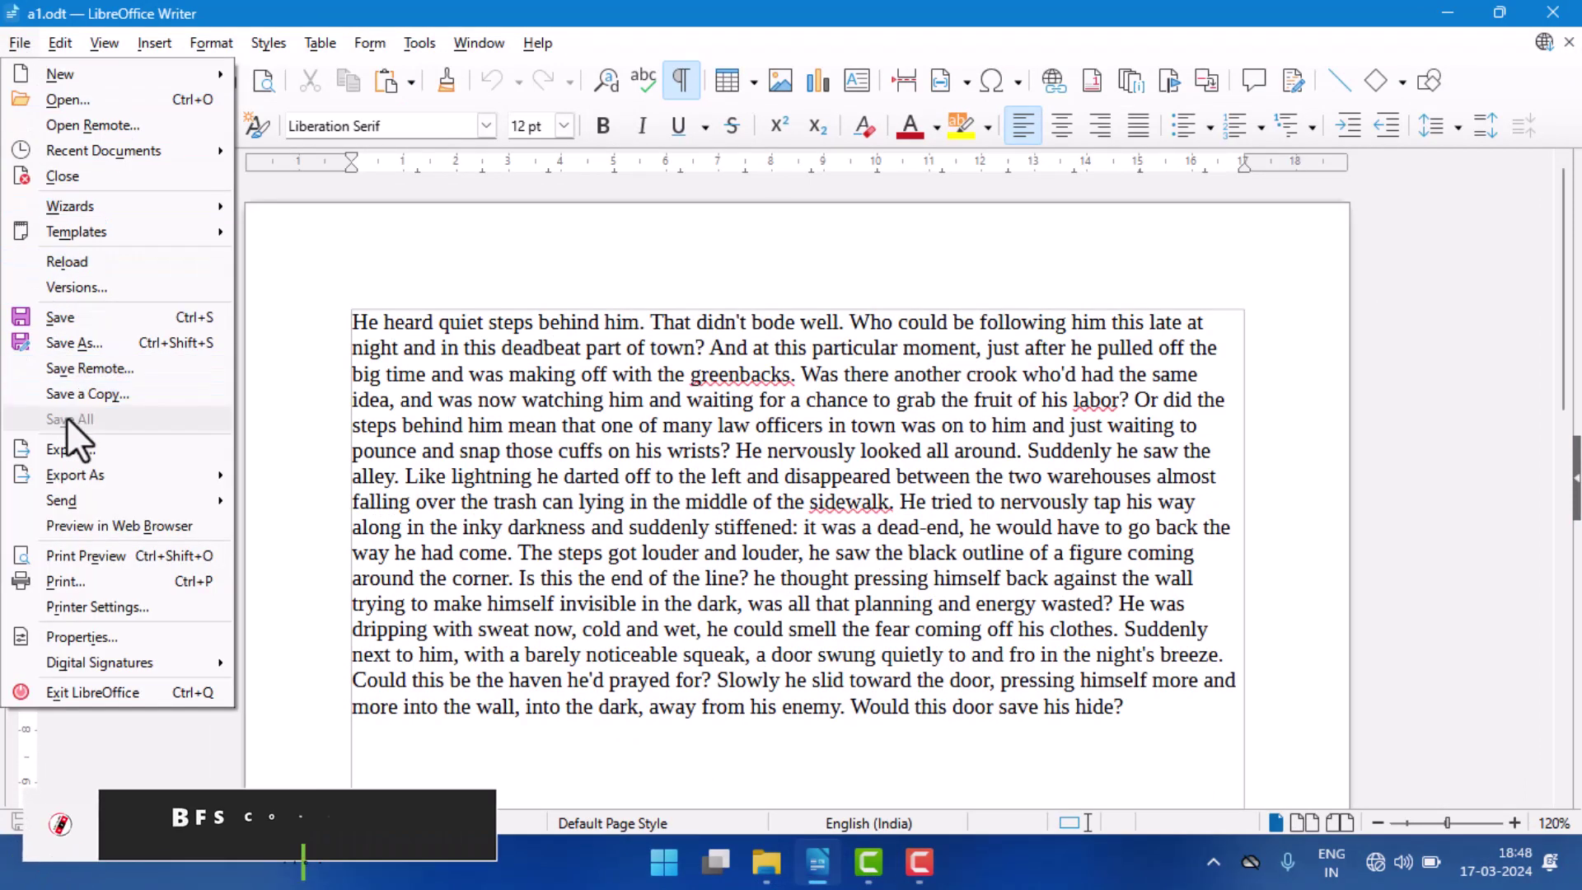
mouse_move(74, 481)
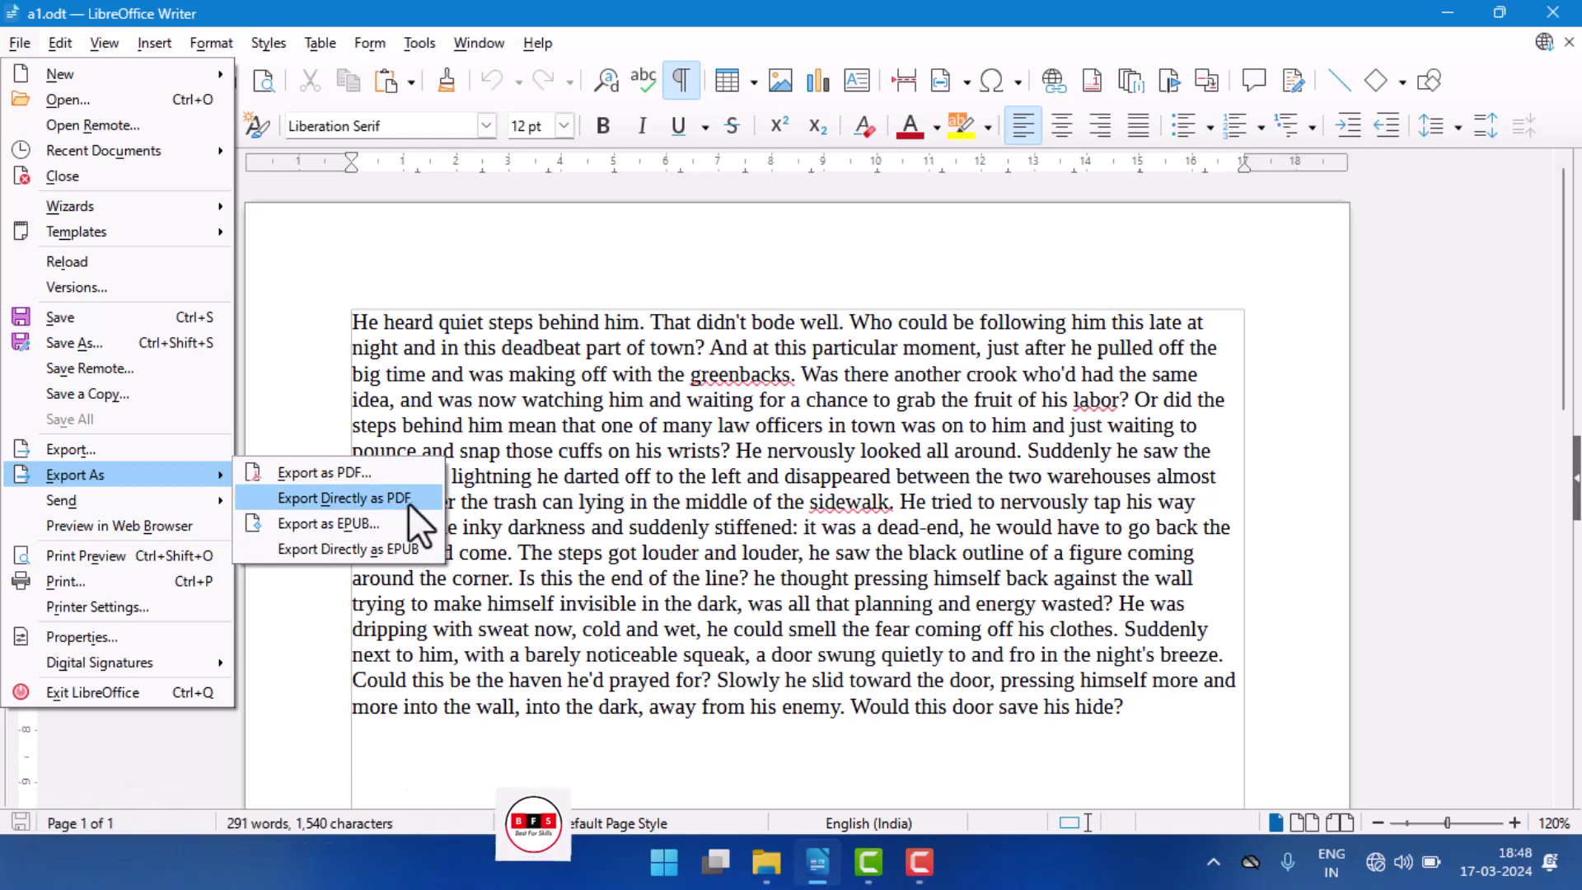
left_click(357, 471)
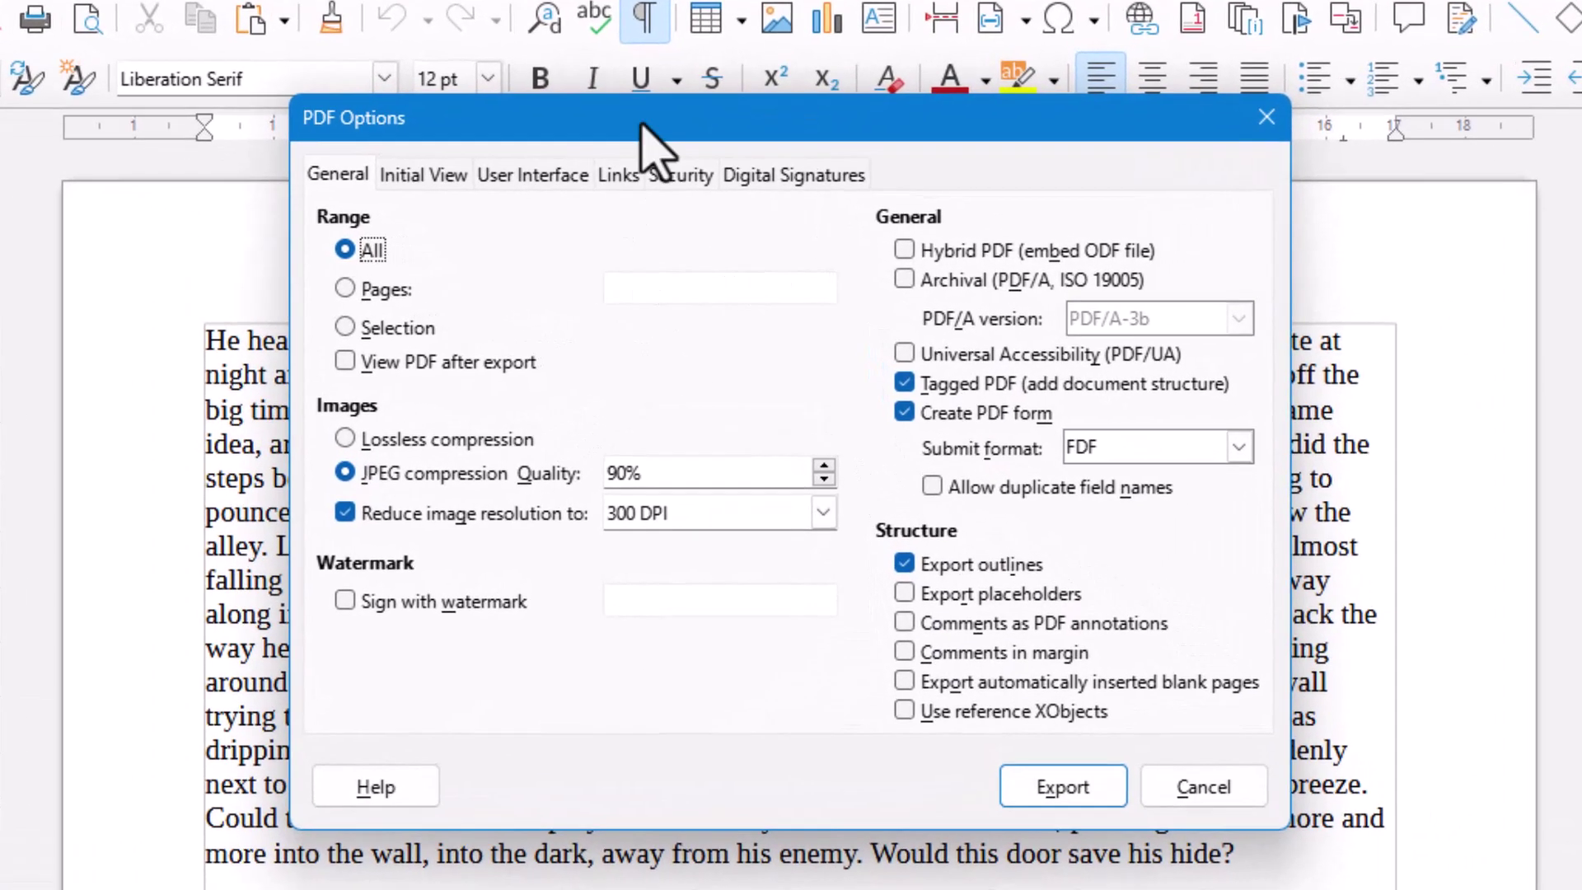
left_click_drag(688, 156, 720, 175)
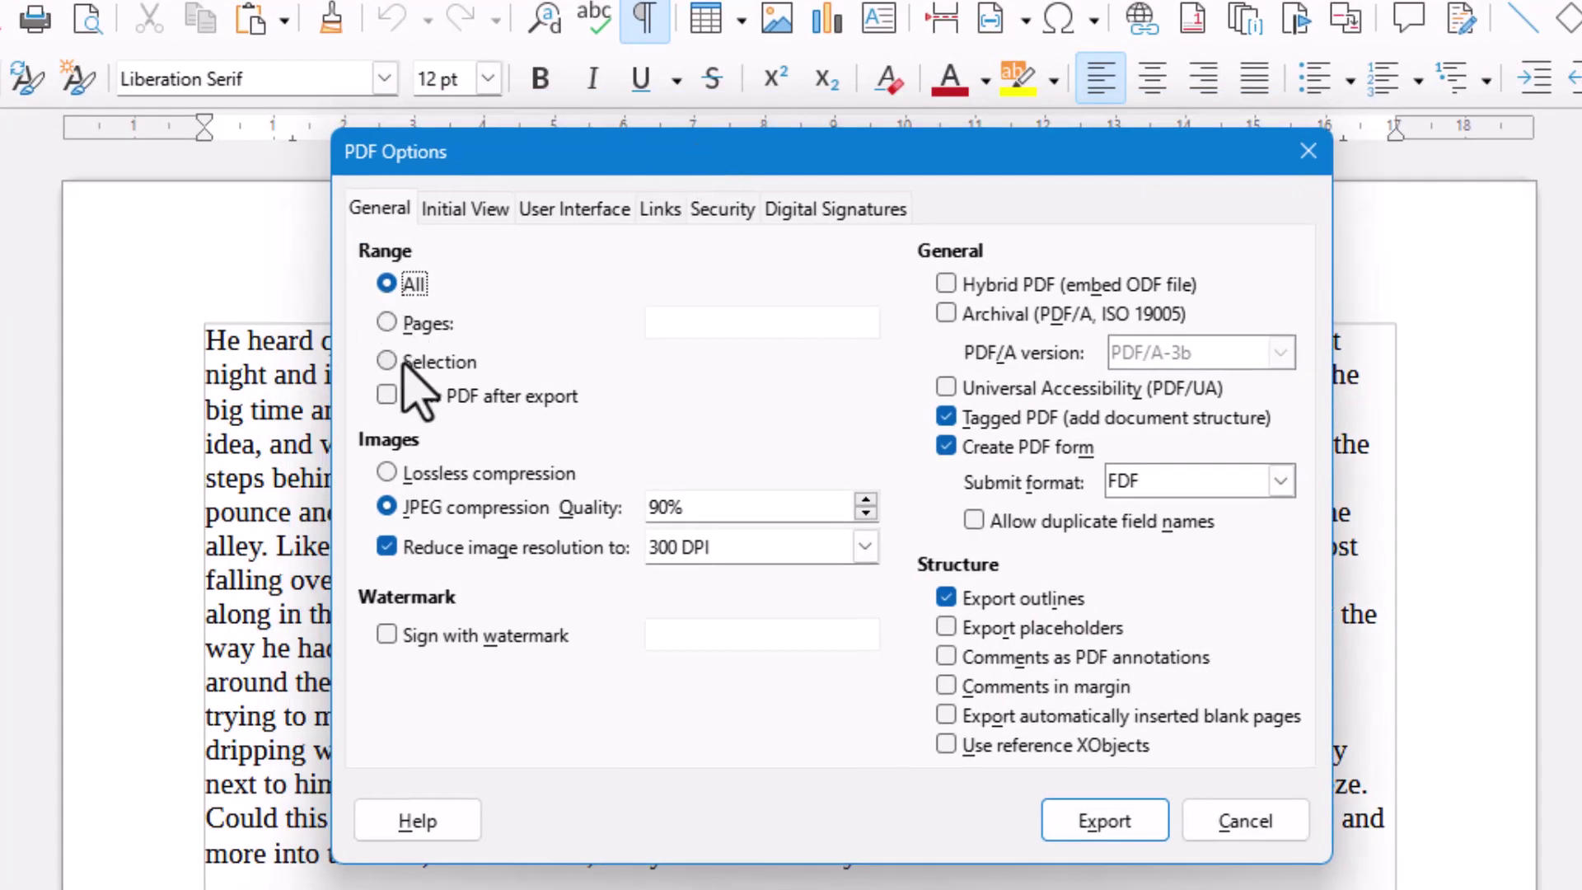
left_click(387, 323)
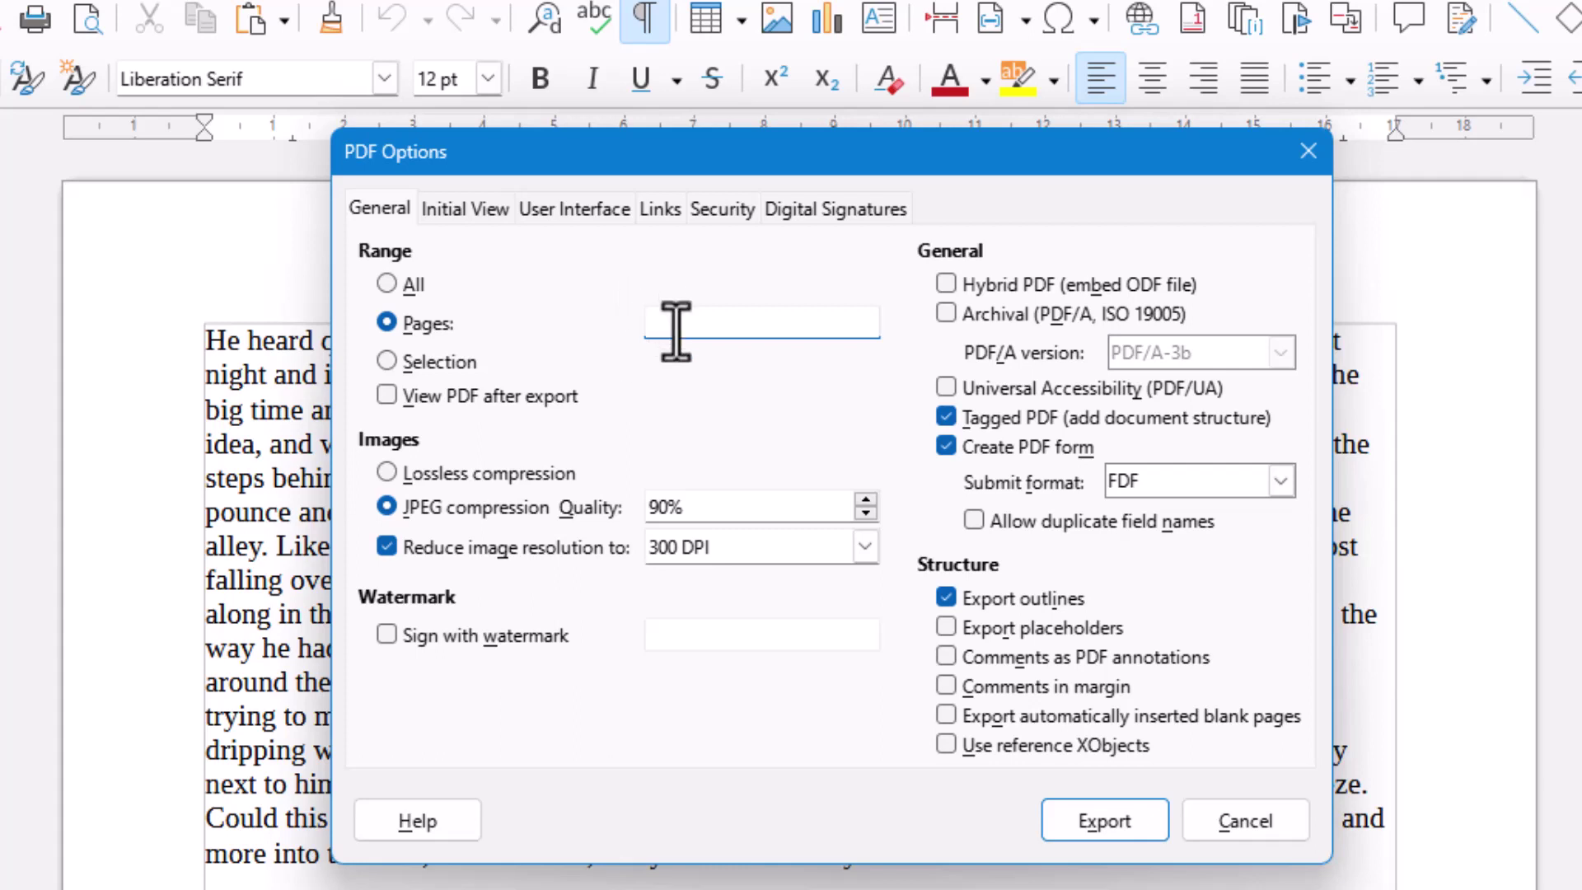
type("2")
left_click(449, 368)
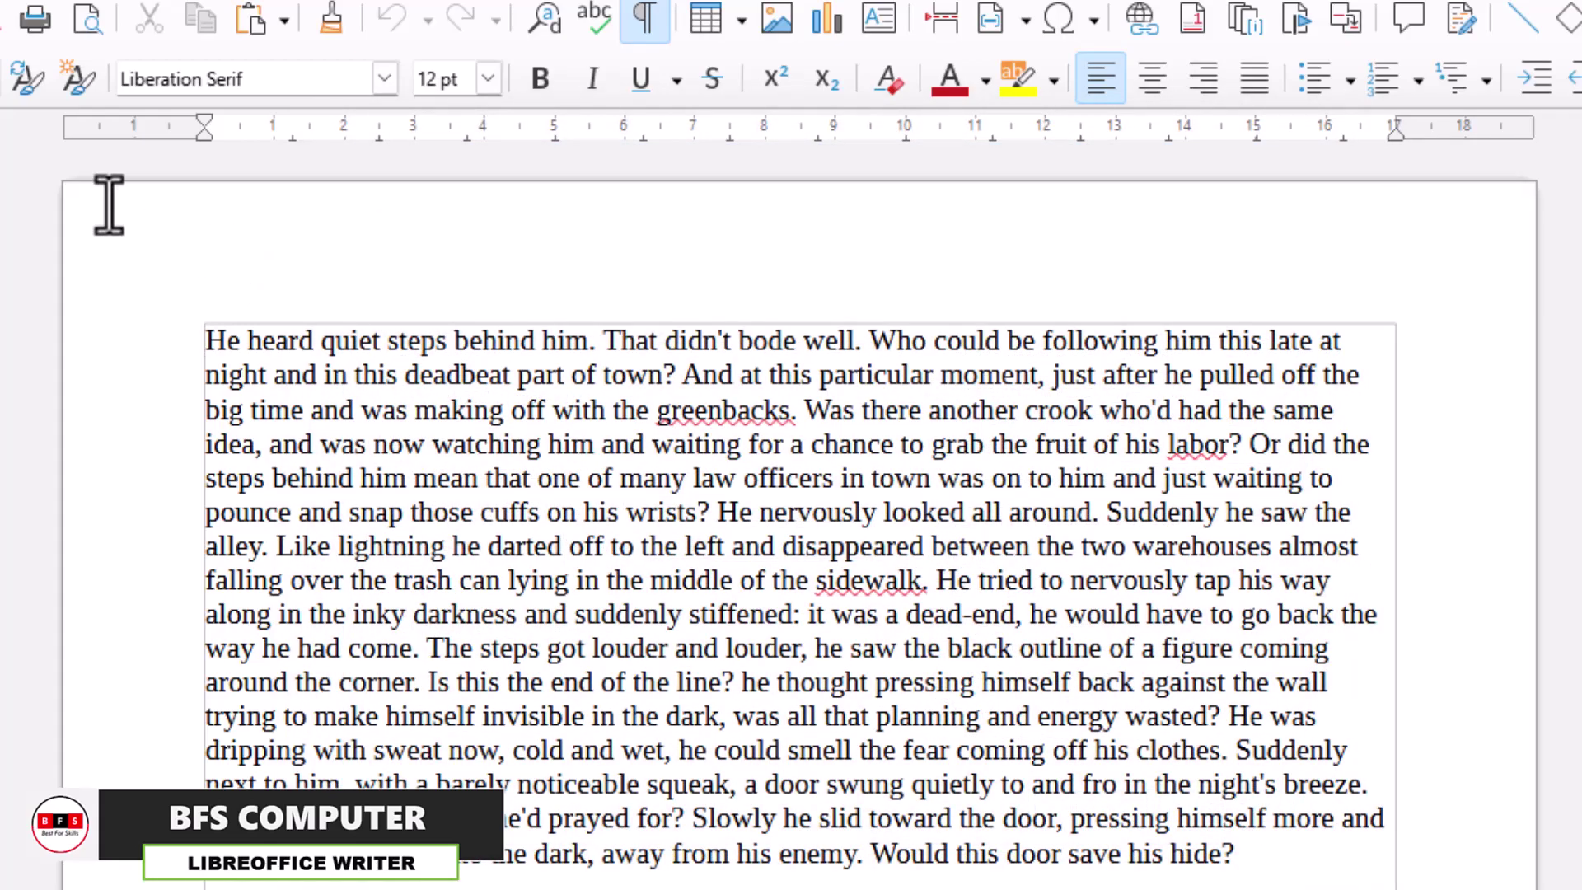
Export the document directly as a PDF named BFS PDF in the o level folder.
key("alt+f")
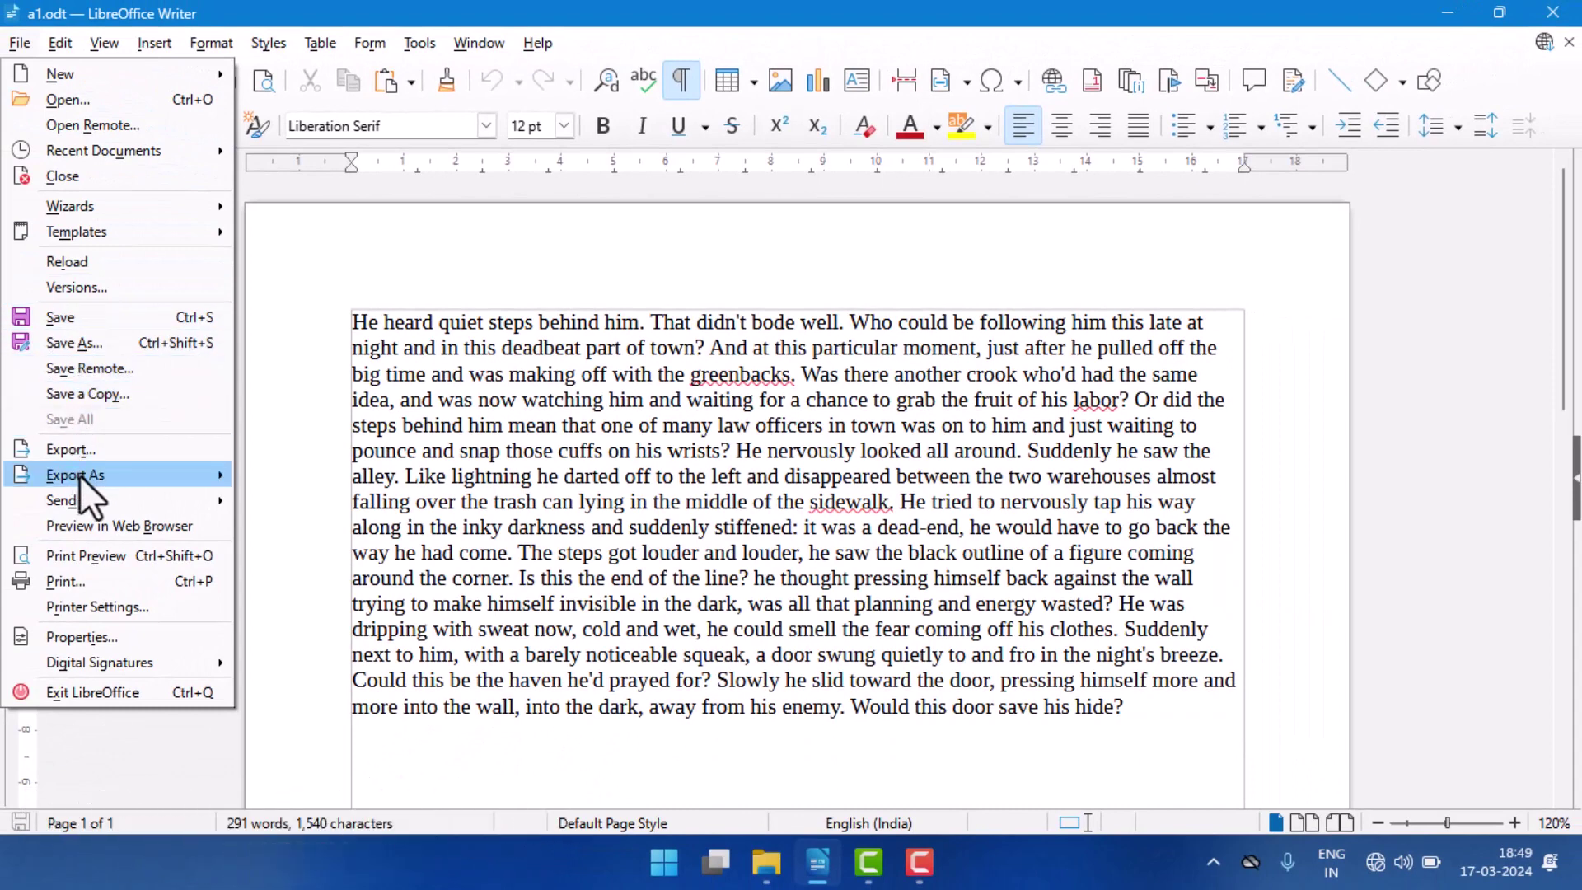
mouse_move(79, 475)
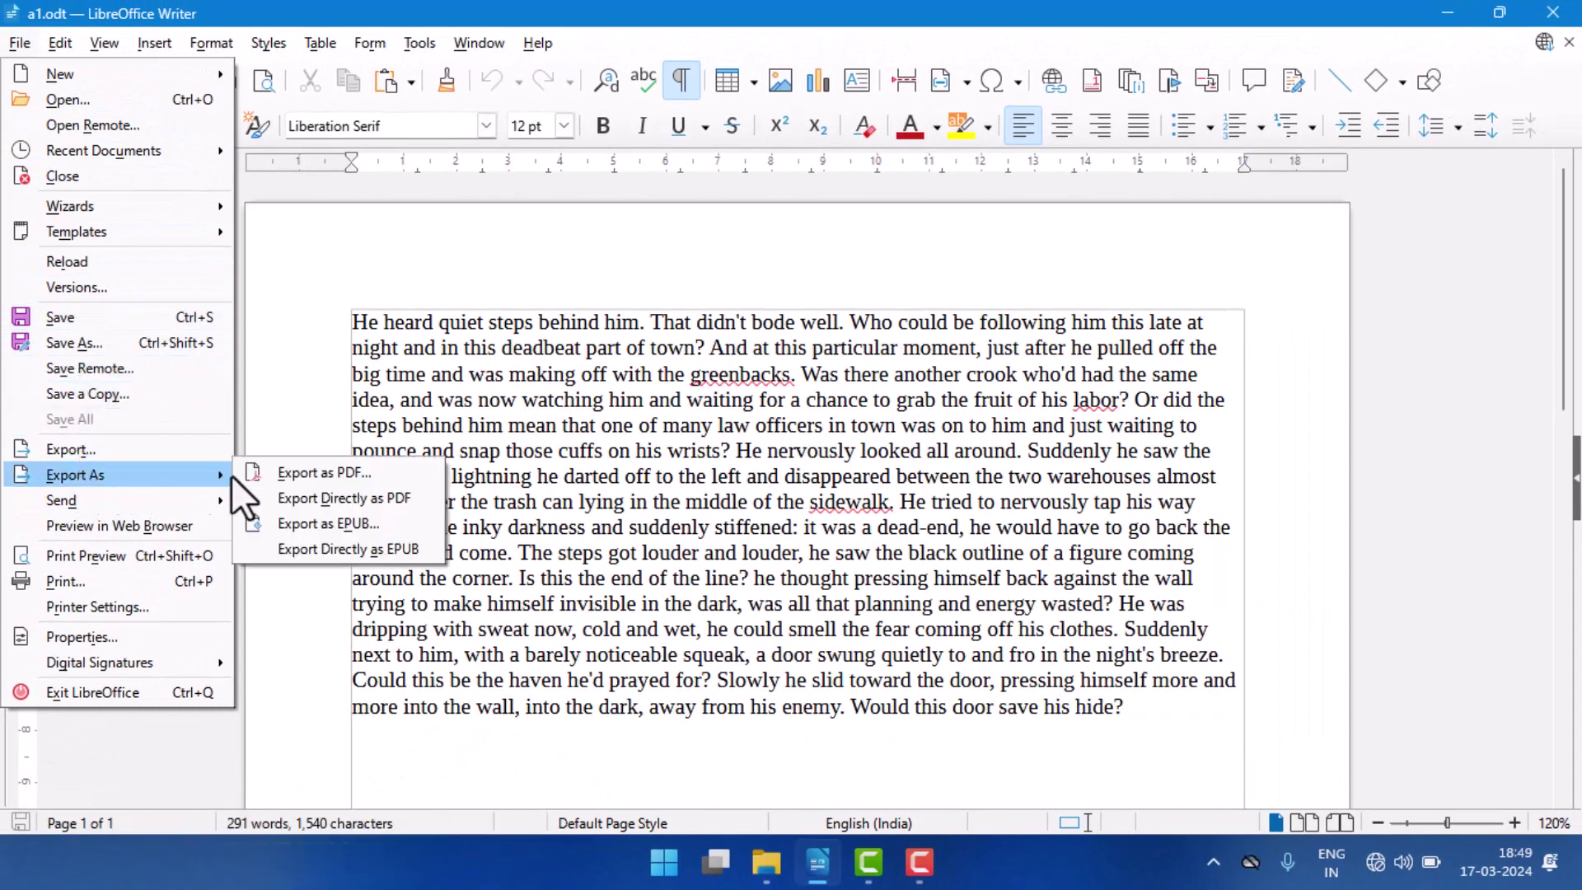
left_click(399, 506)
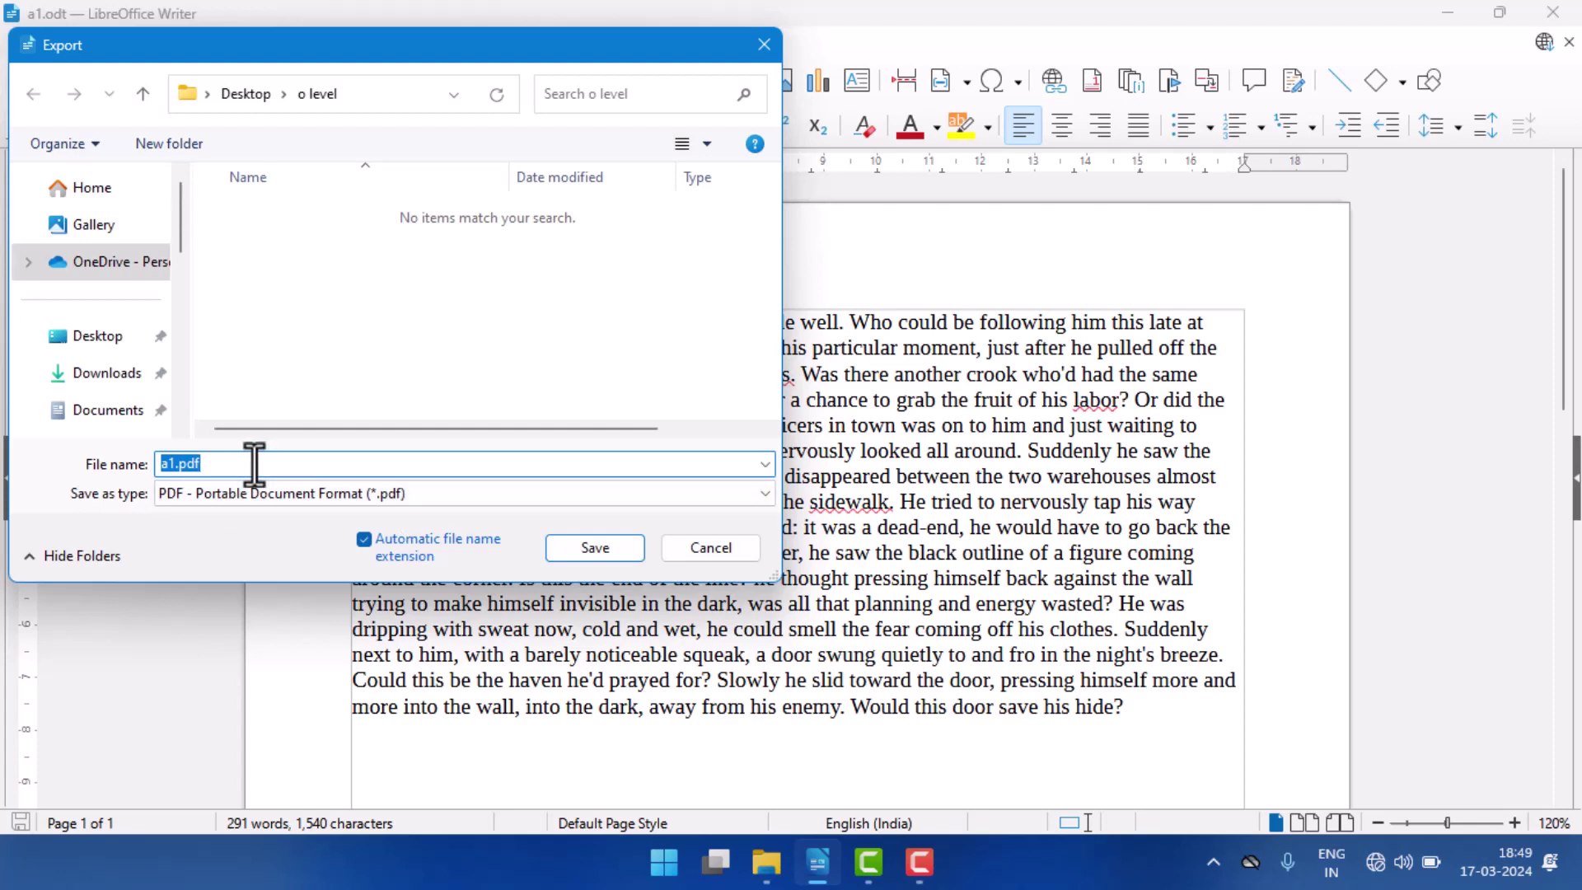
type("BFS PDF")
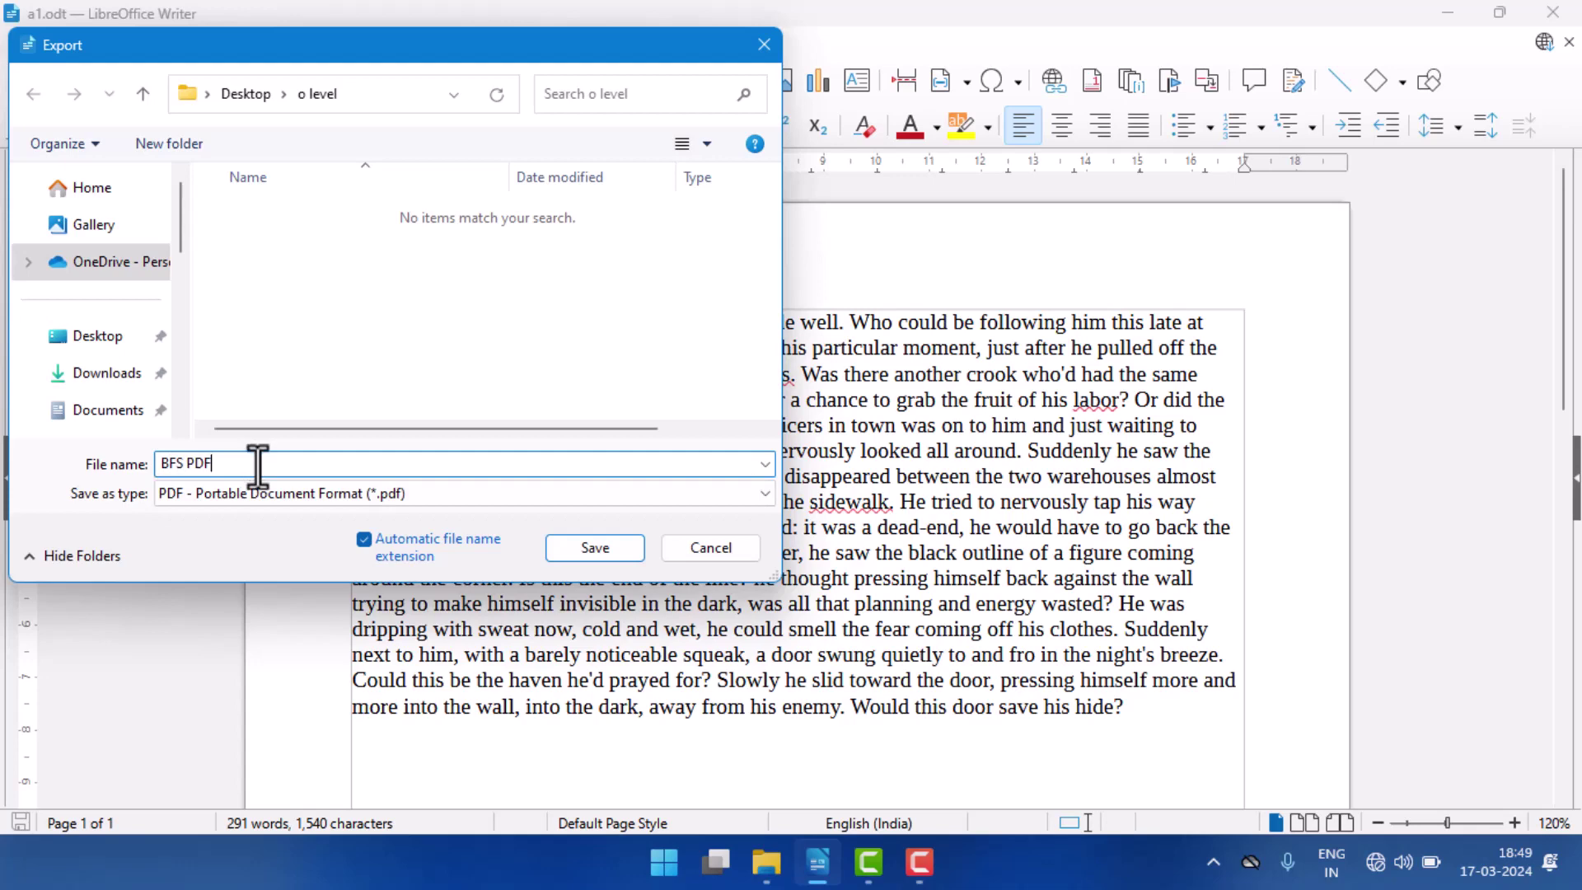
left_click(584, 547)
key("ctrl+F10")
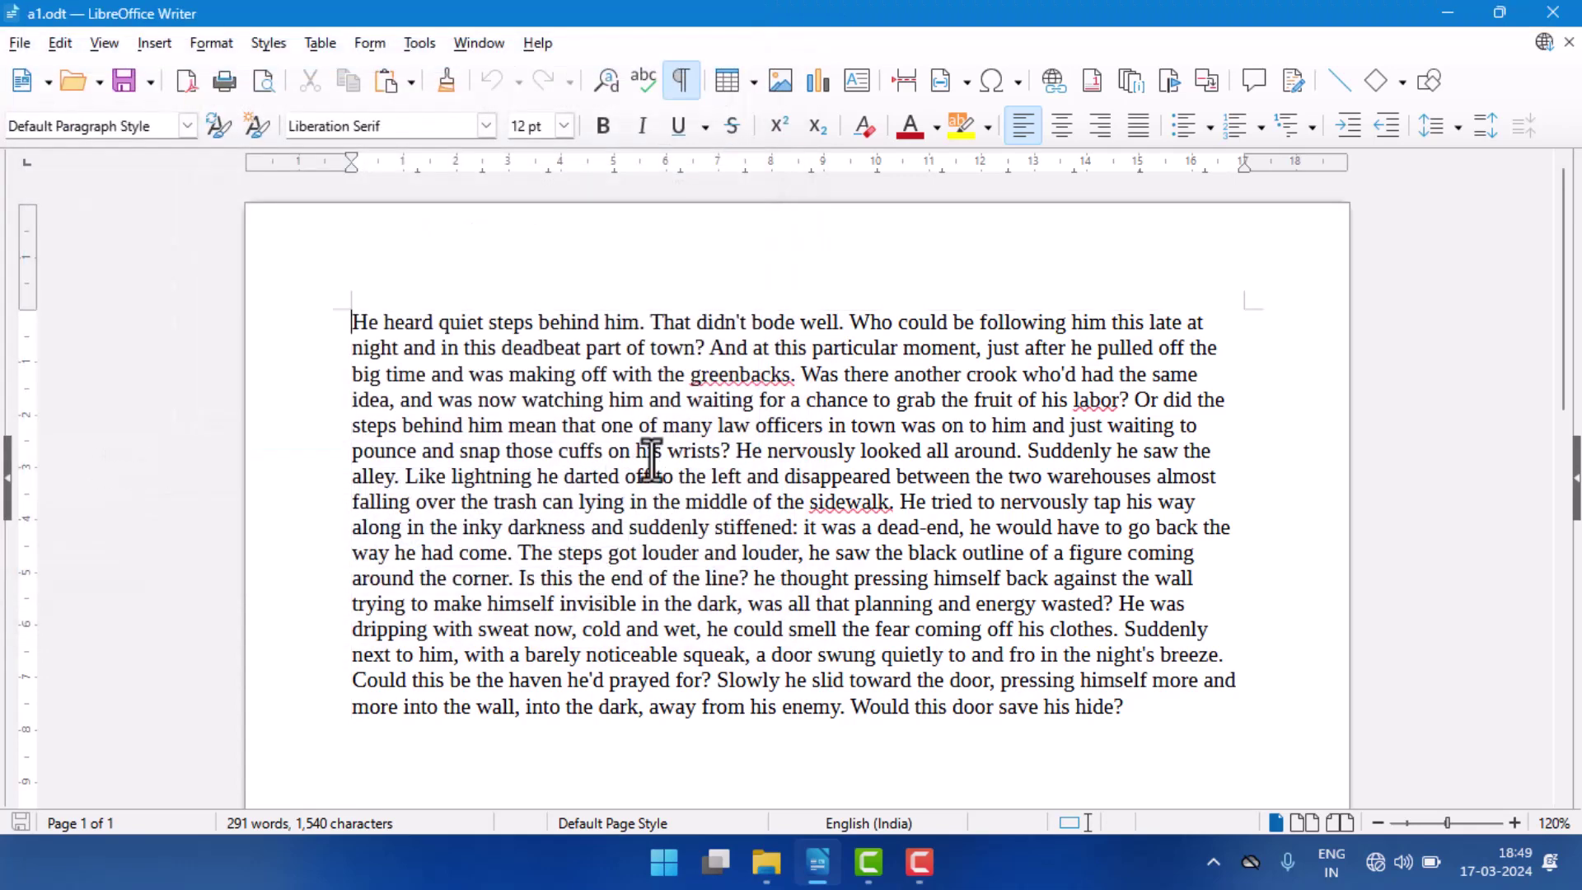
Go to the o level folder in File Explorer, view BFS PDF.pdf in Adobe Acrobat, and close it.
left_click(1446, 13)
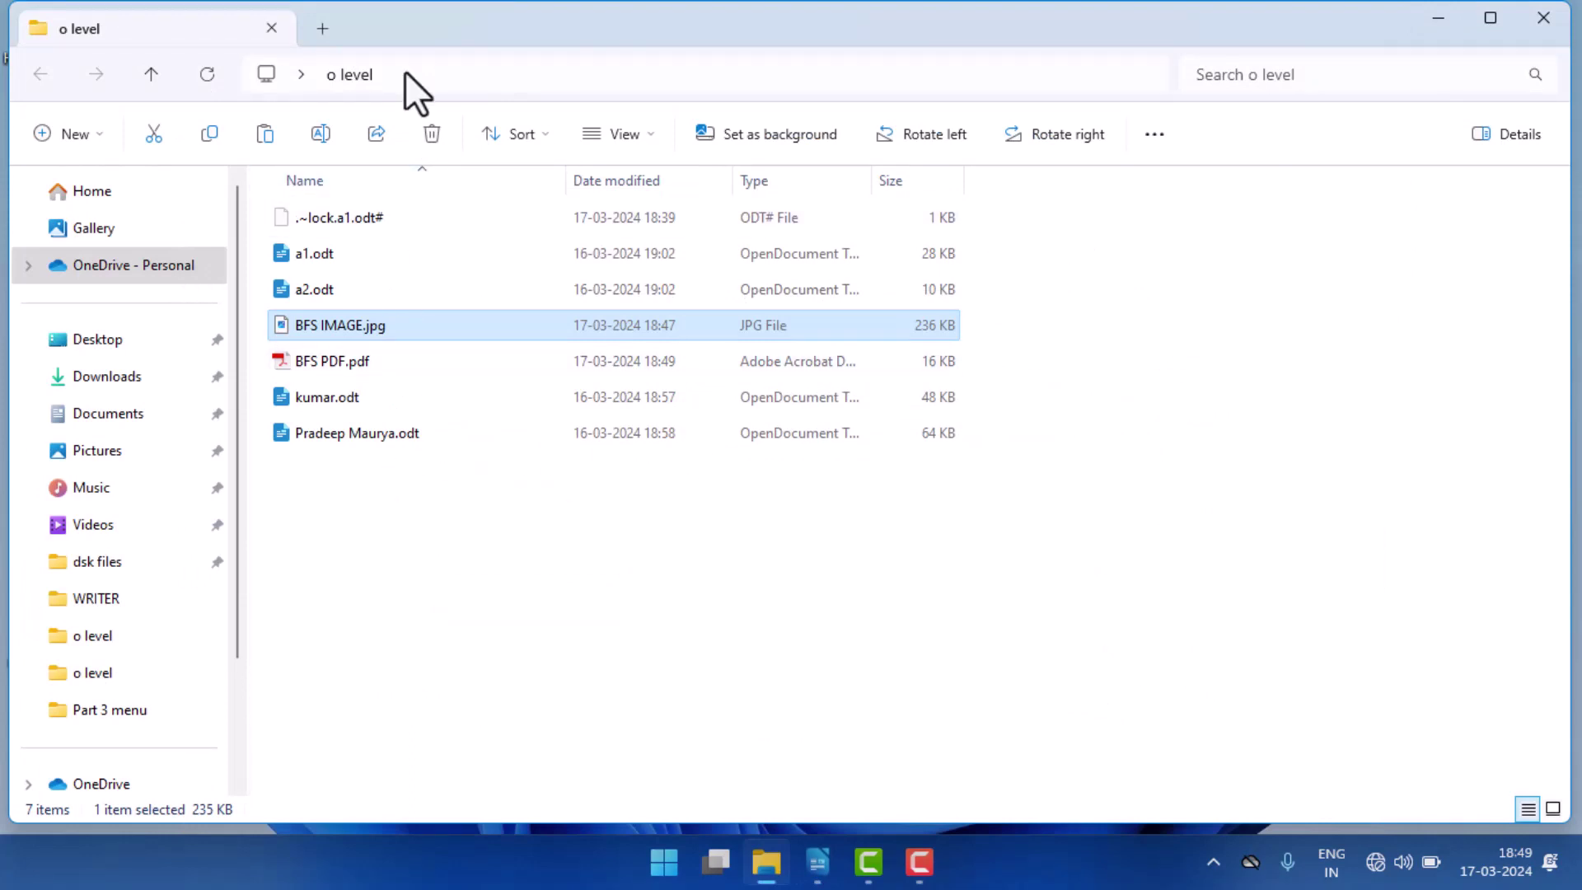
double_click(351, 364)
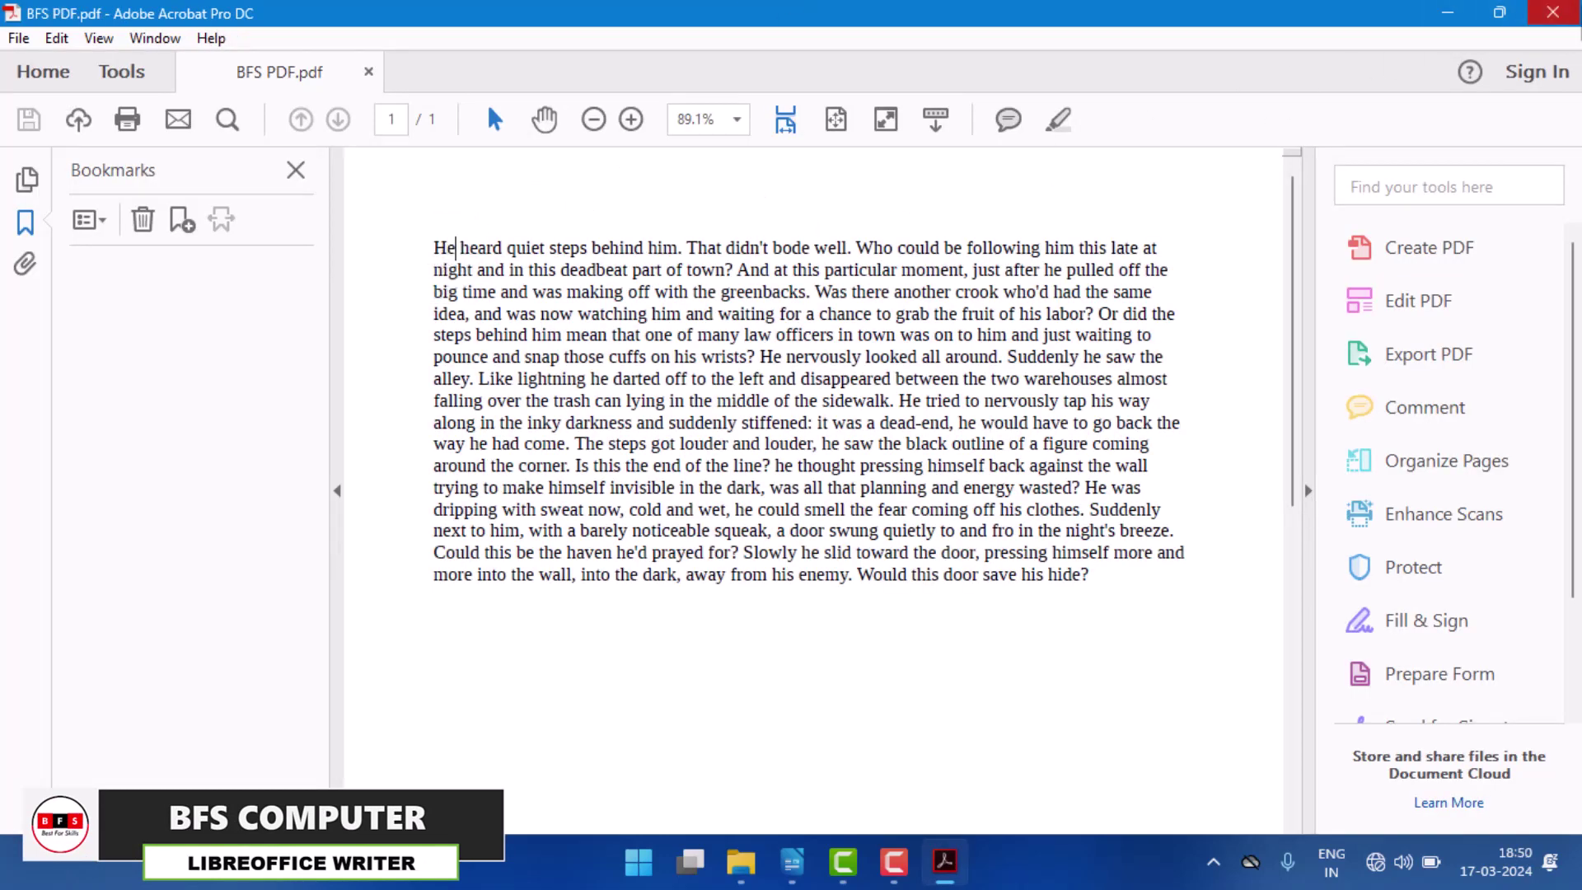
left_click(1552, 11)
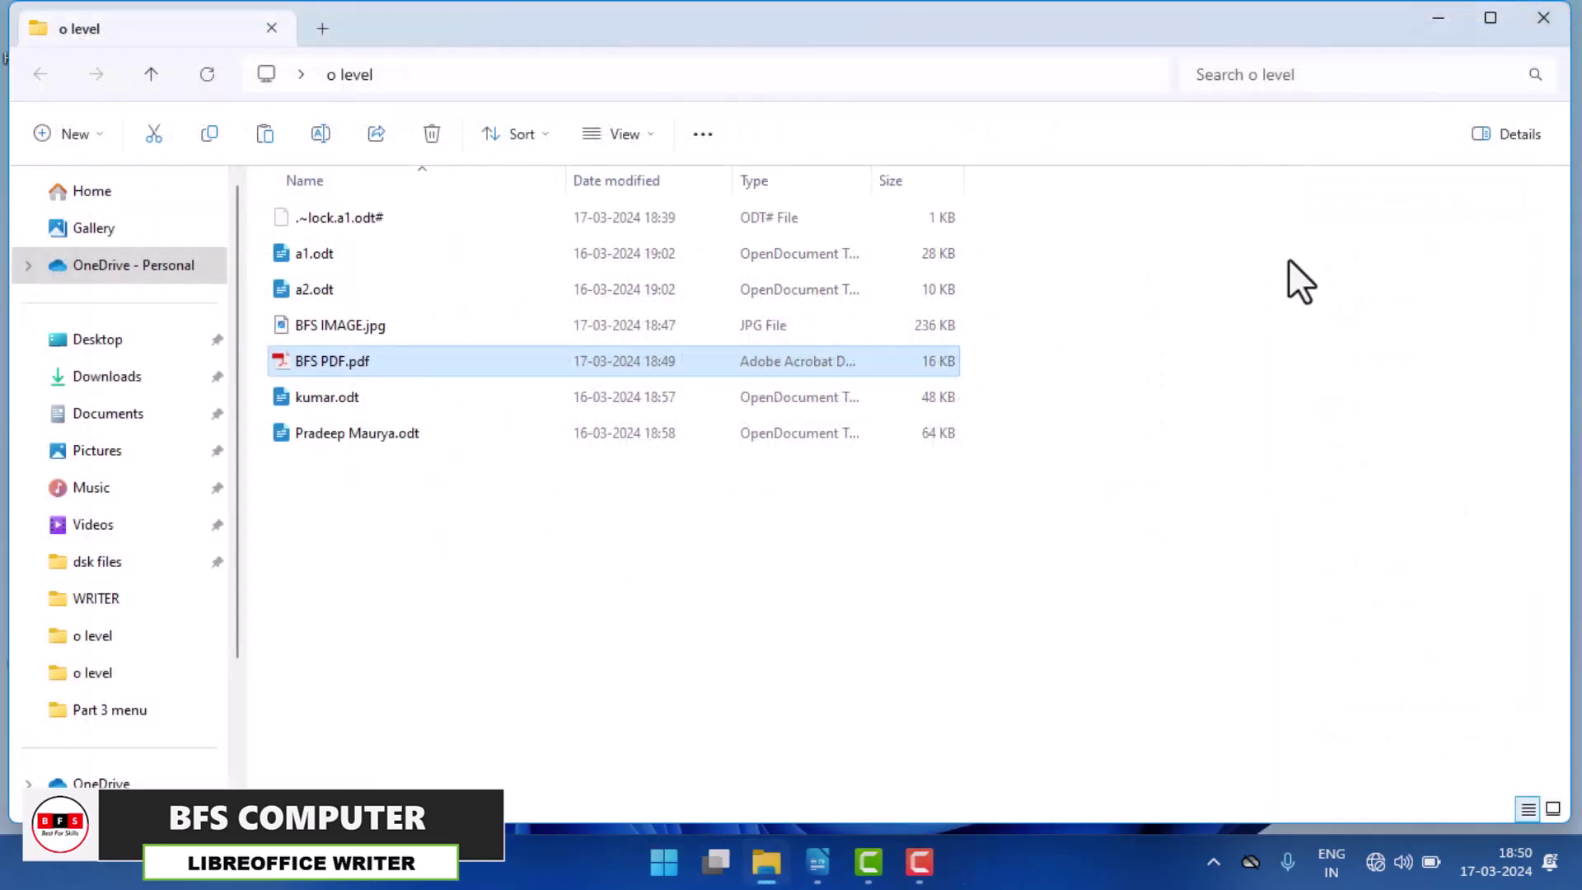
Switch back to a1.odt in LibreOffice Writer, try to send the document by e-mail, and dismiss the mail error dialogs.
left_click(818, 862)
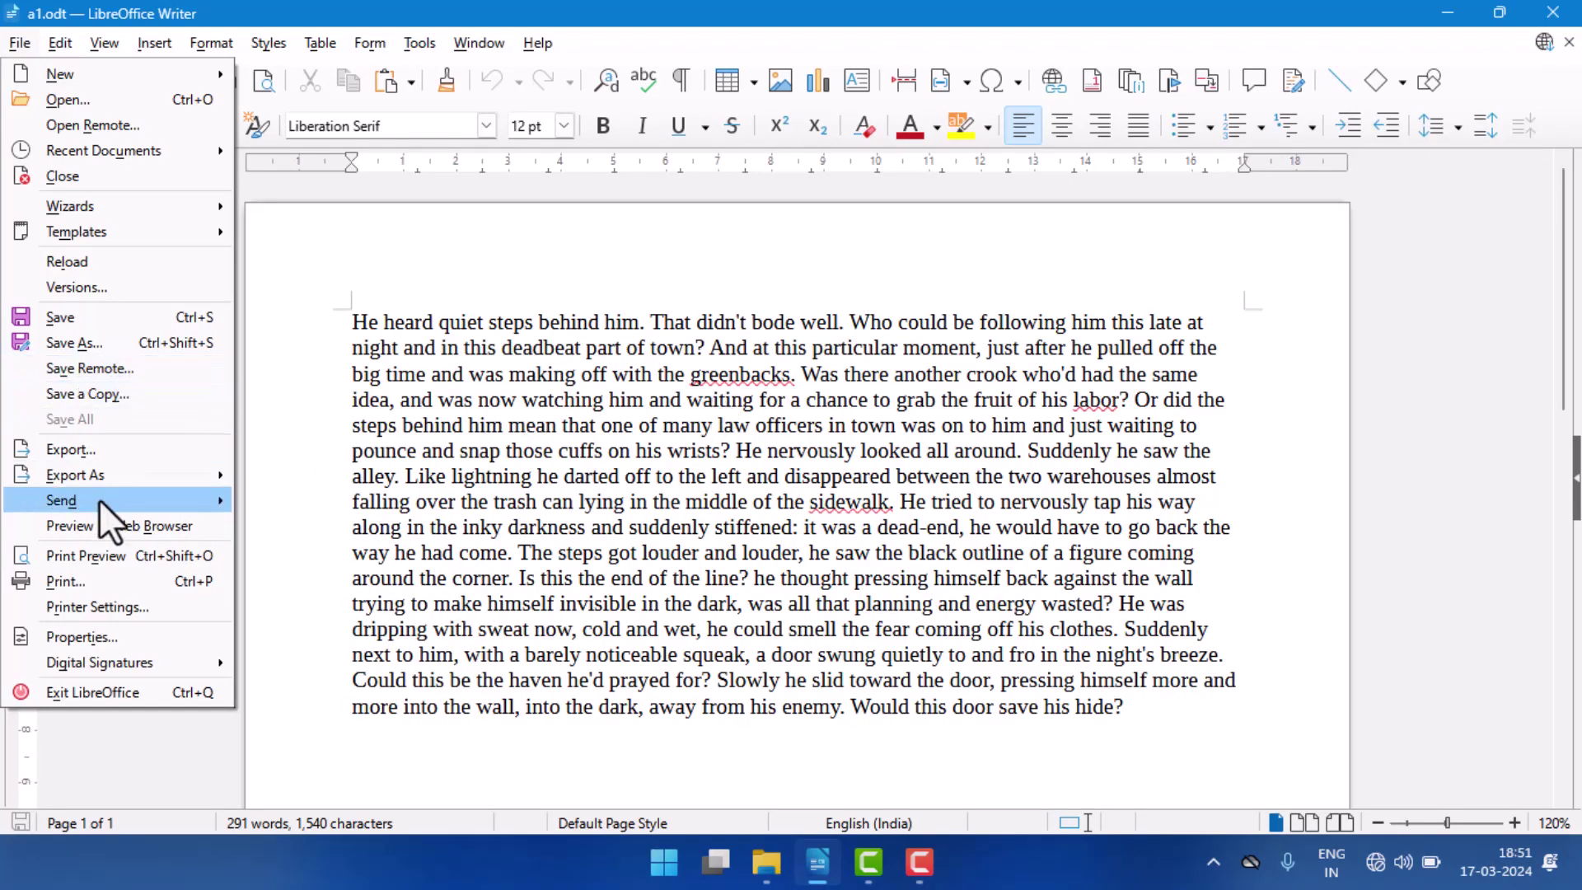
mouse_move(97, 501)
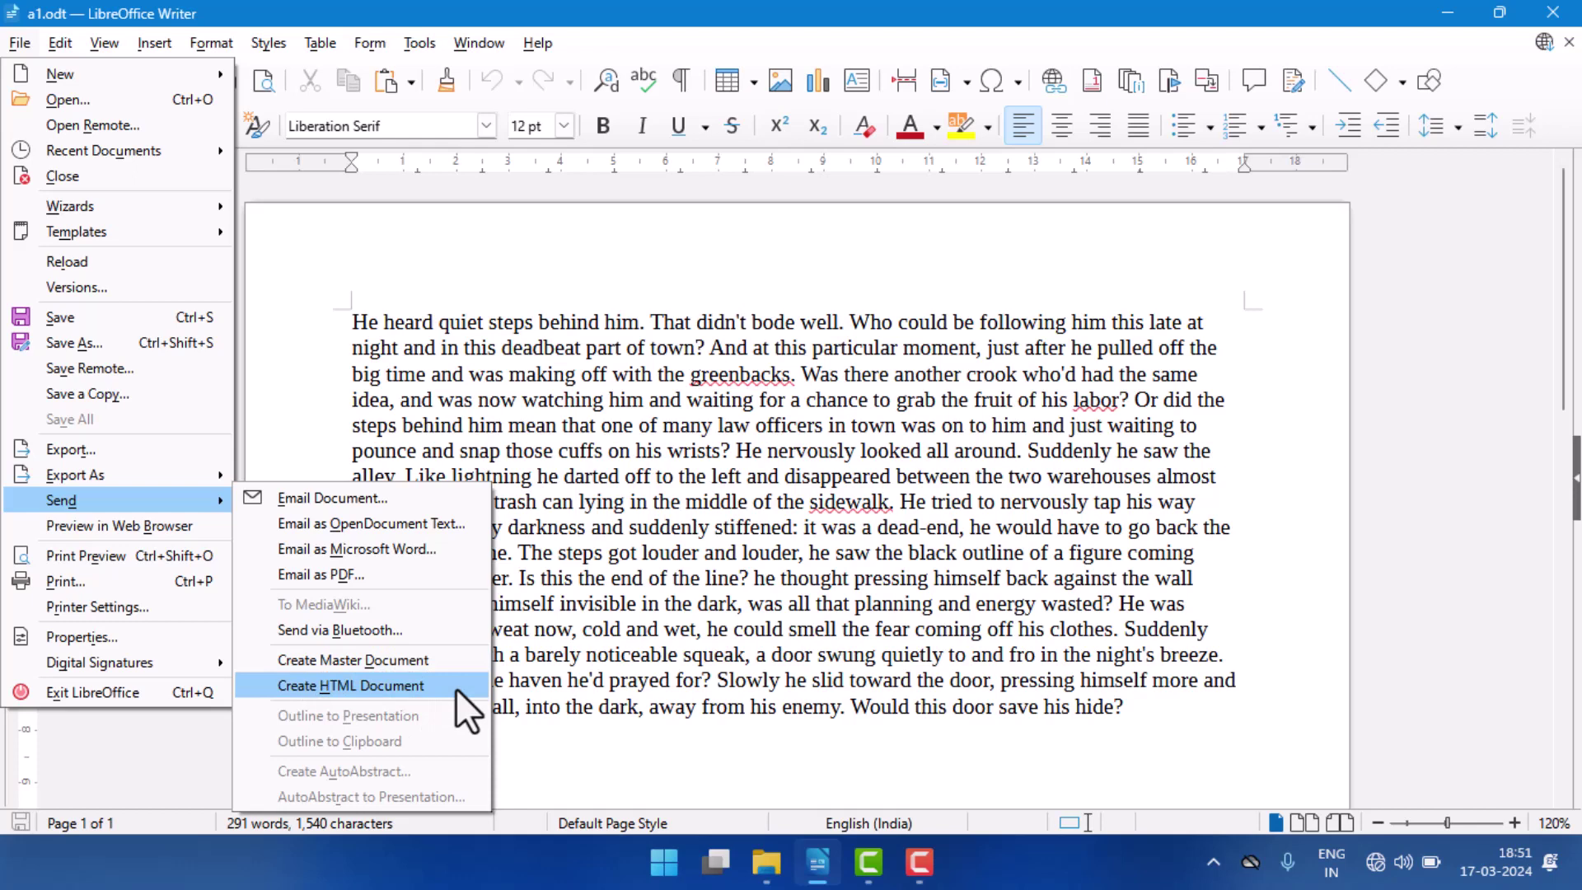
key("Escape")
key("Escape")
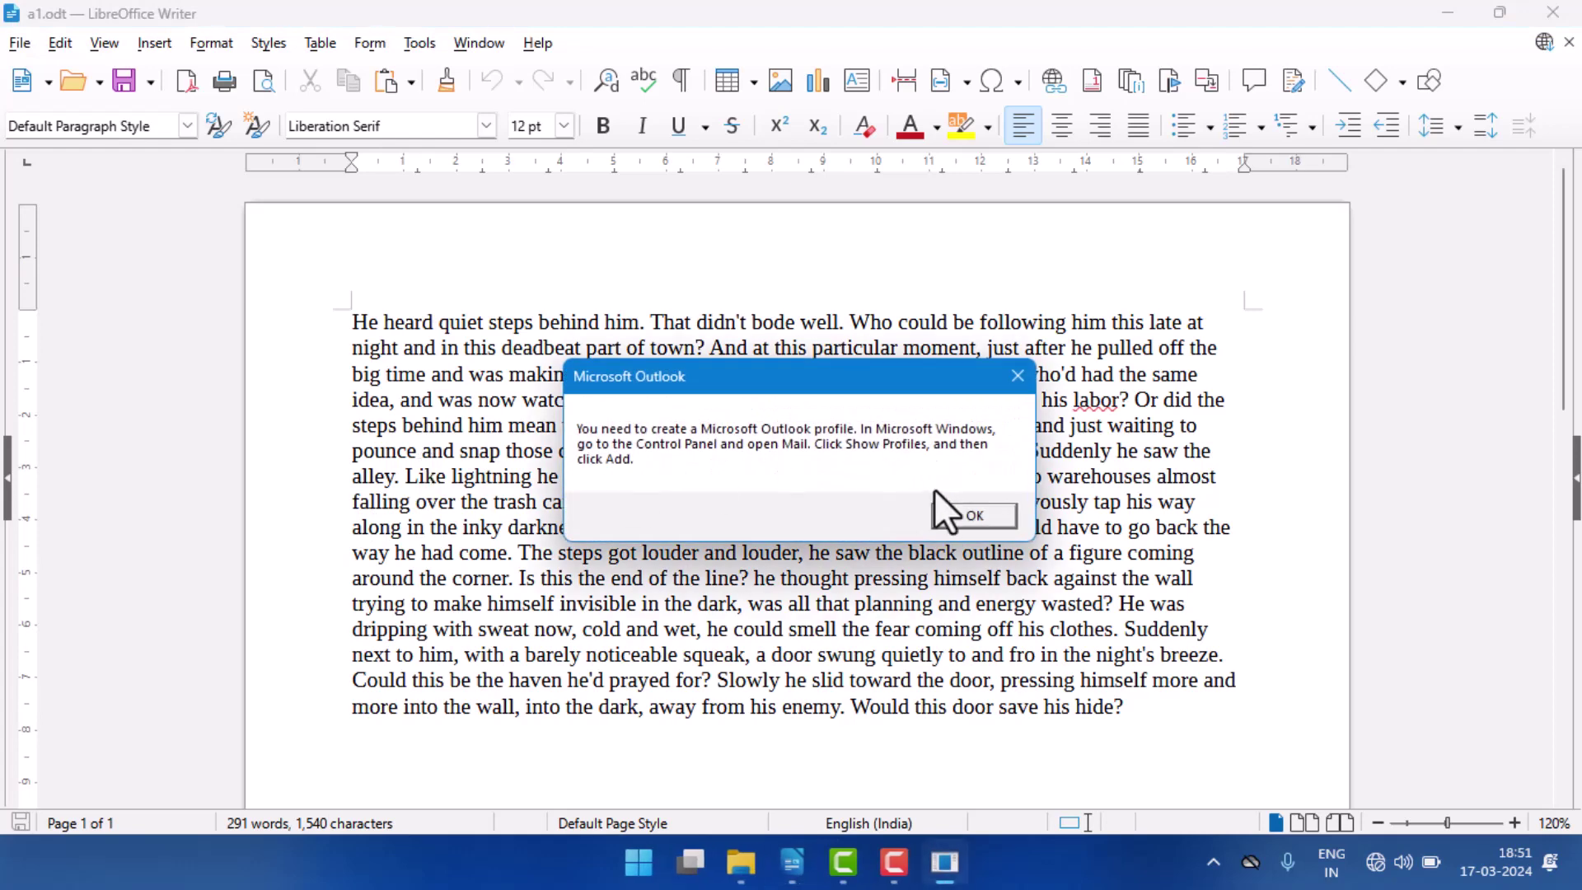
left_click(968, 520)
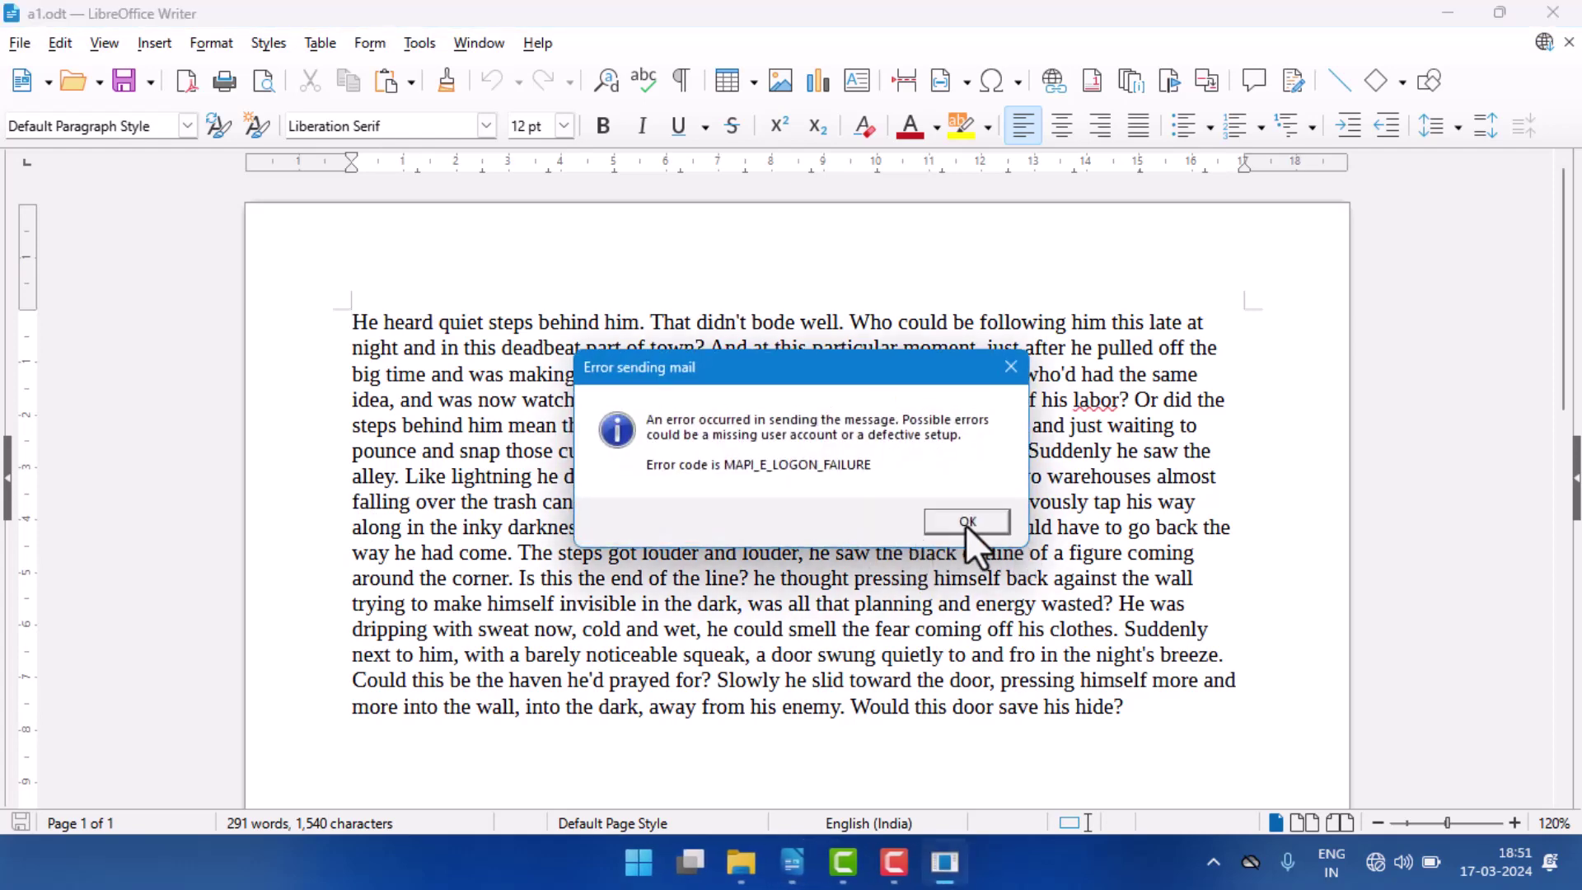
left_click(966, 524)
Preview the document with Preview in Web Browser and postpone the Adobe Acrobat sign-in for the opened a1.pdf.
left_click(24, 47)
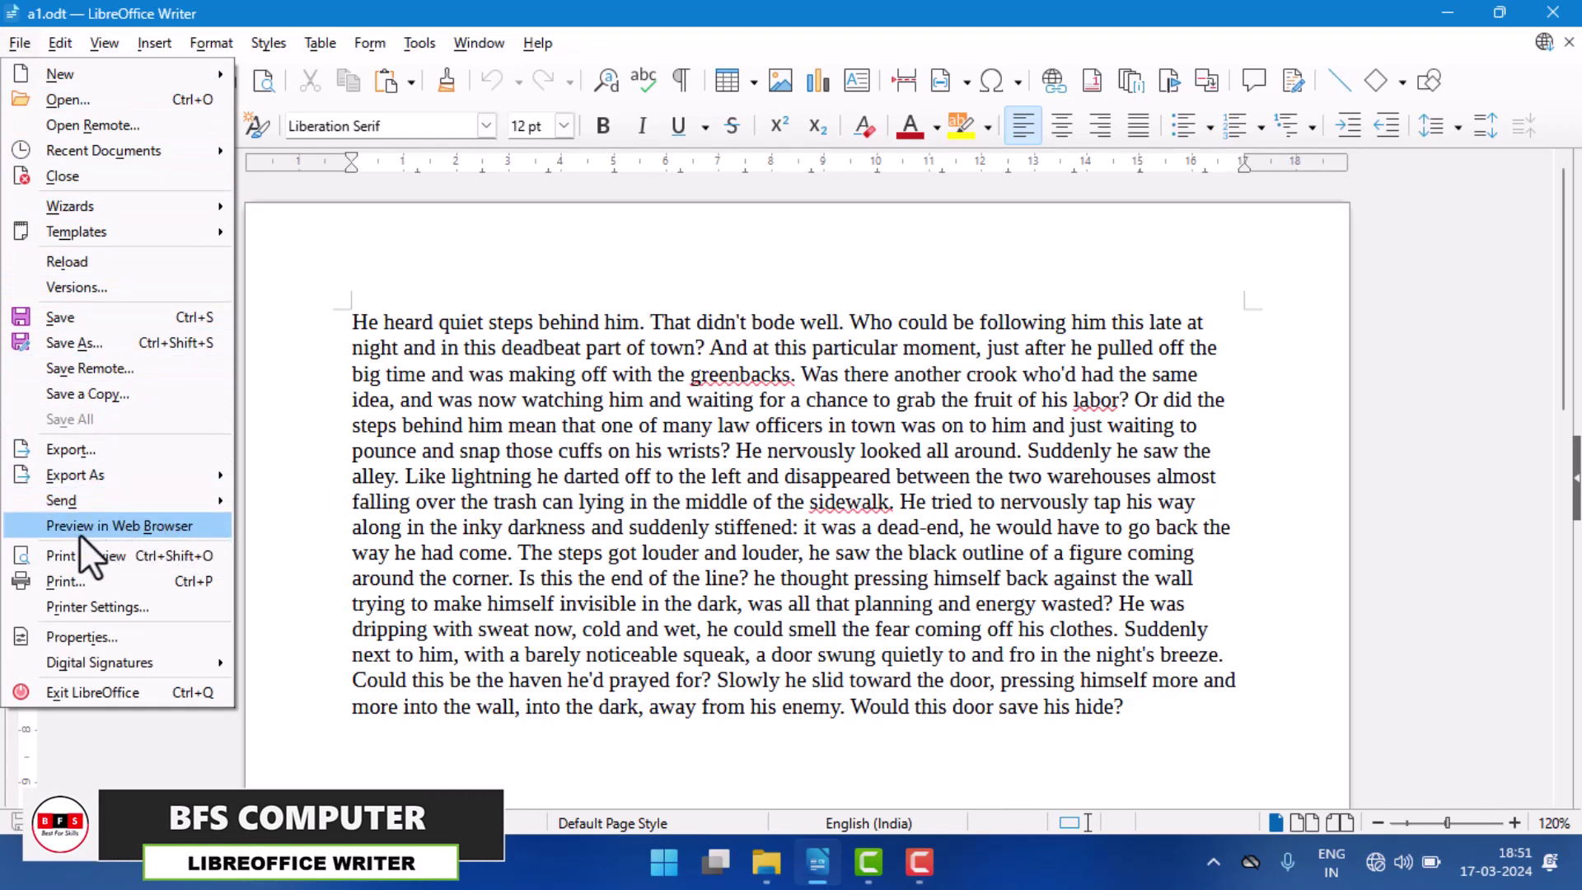
key("Escape")
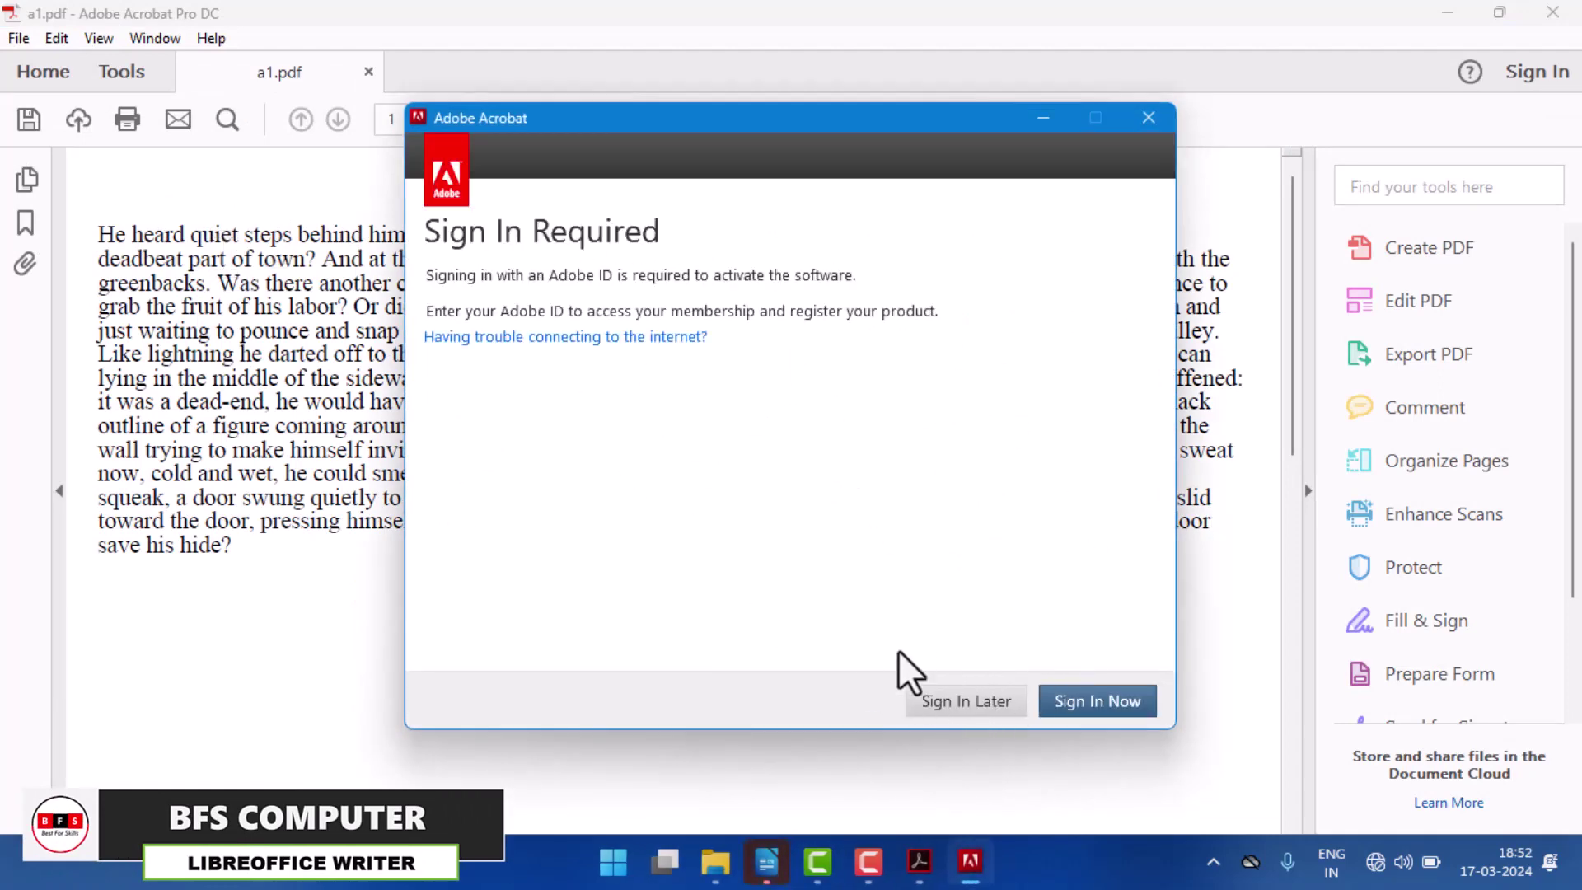
left_click(1148, 119)
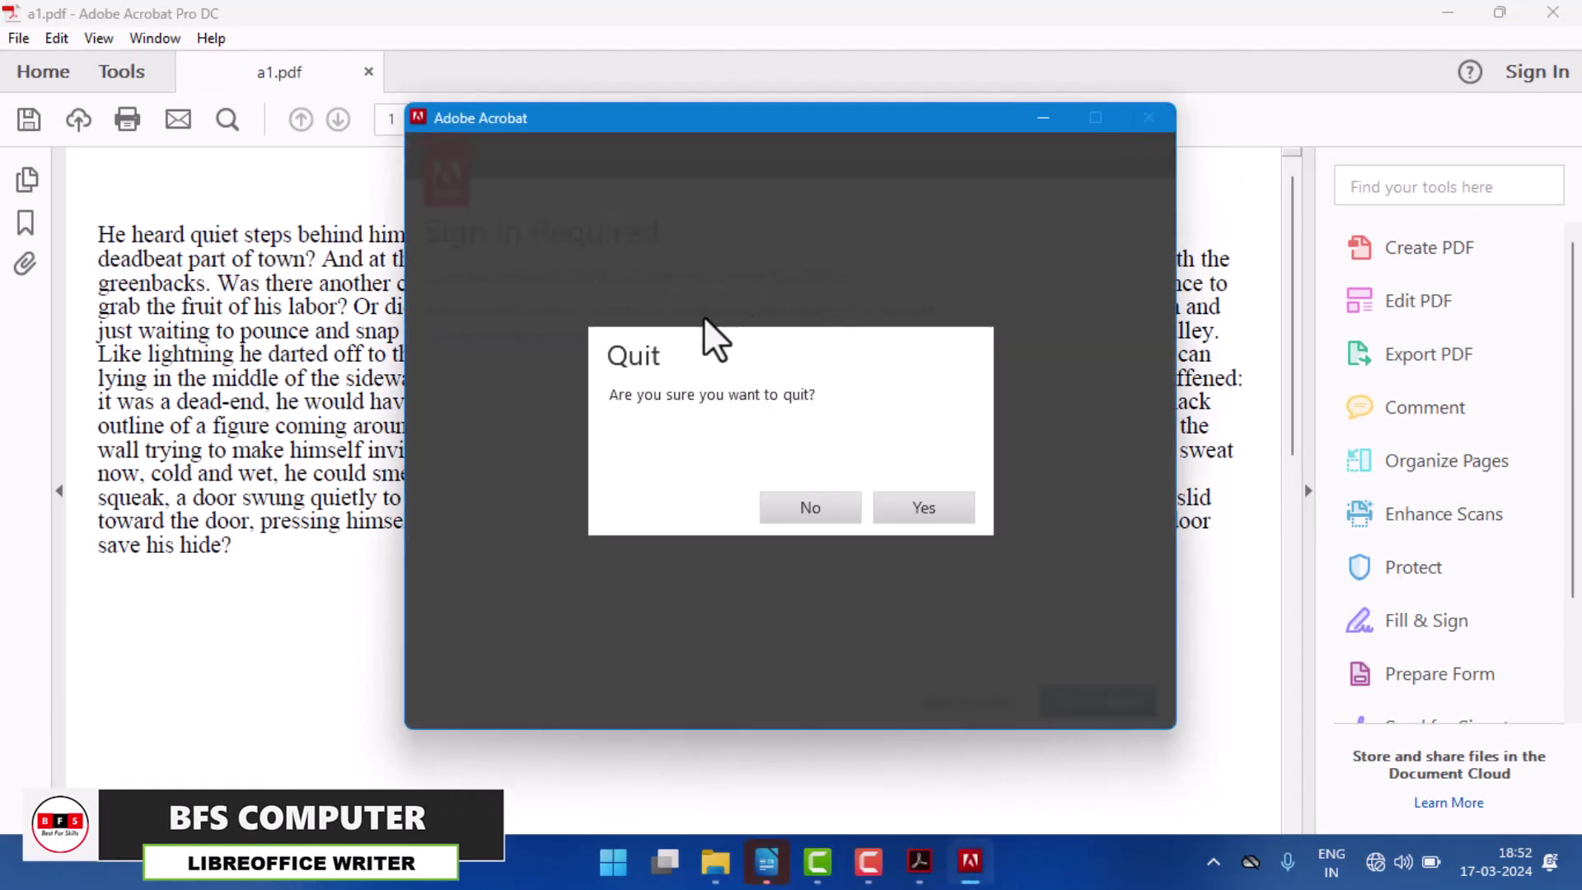
left_click(815, 509)
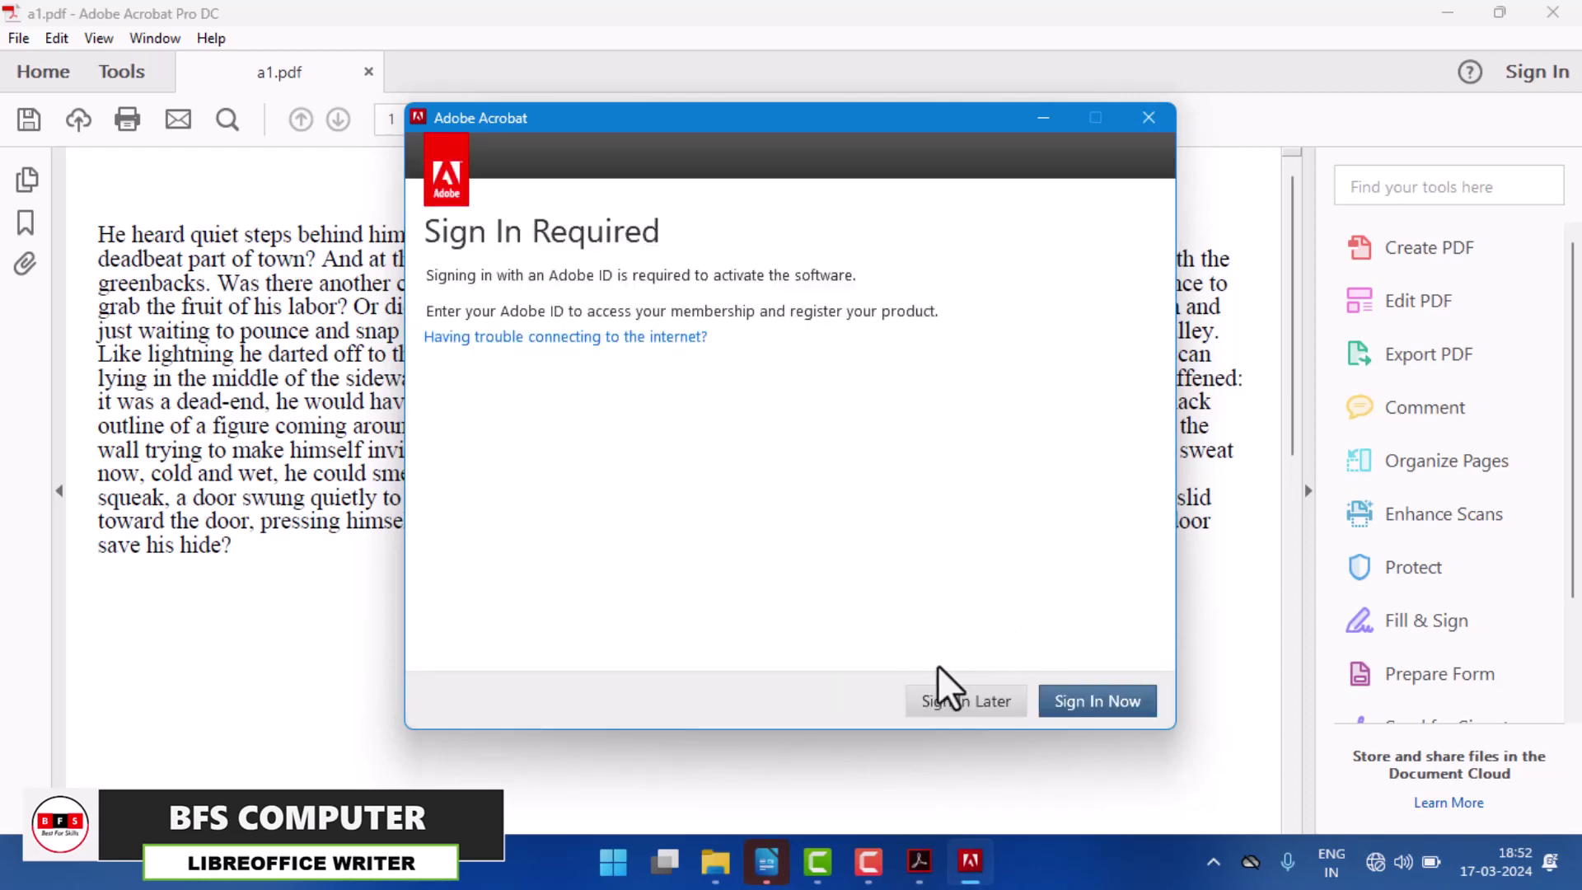
left_click(975, 709)
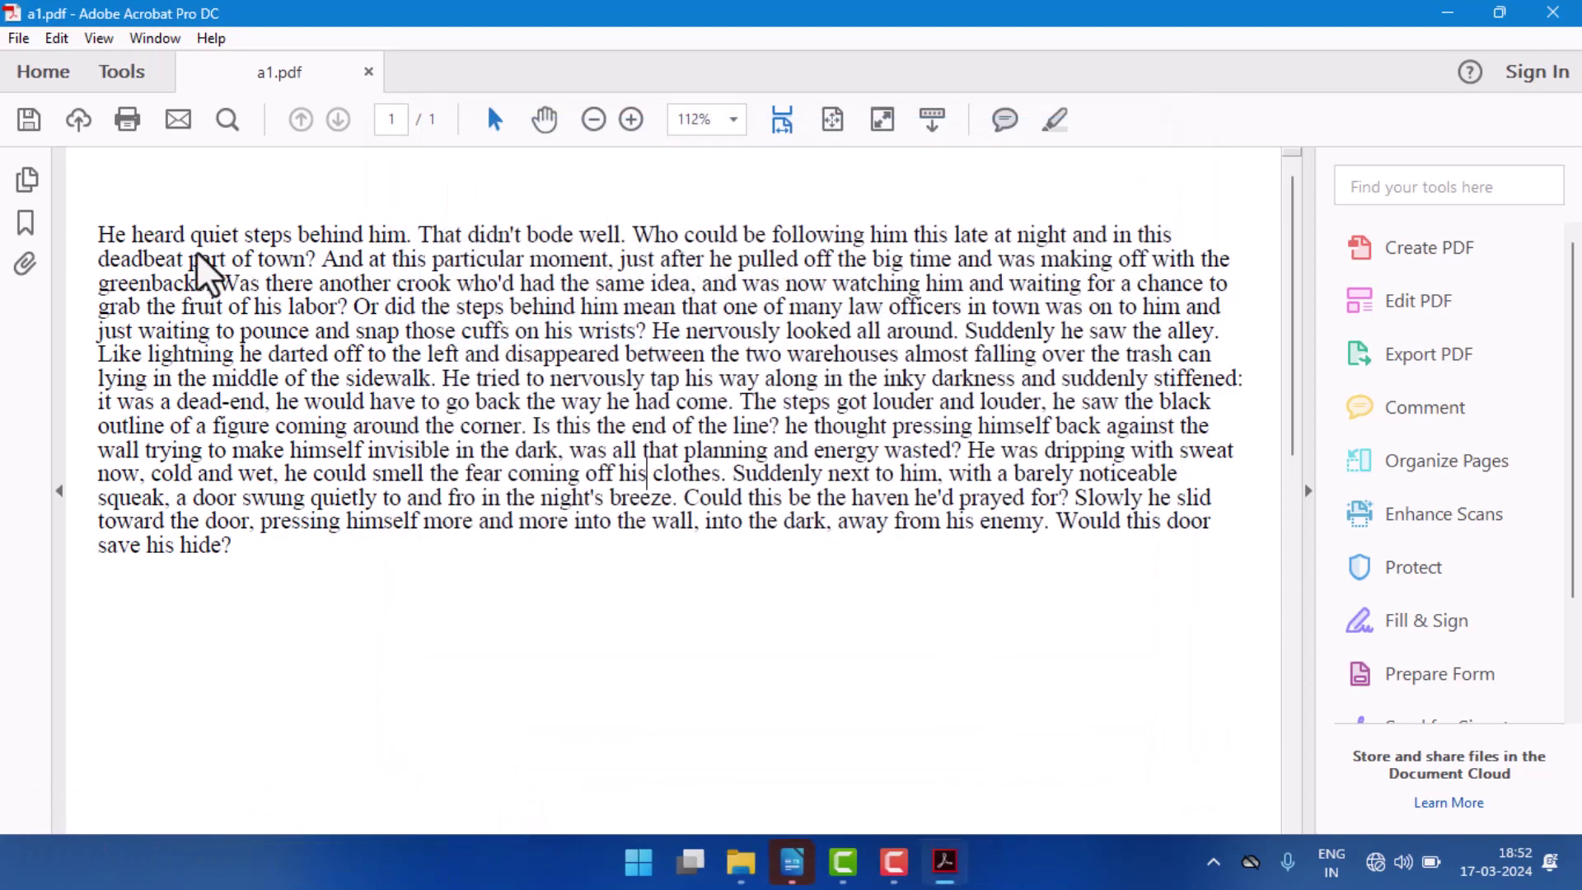
Select most of the paragraph in a1.pdf to examine it, and close Acrobat without saving changes.
left_click_drag(99, 229, 254, 540)
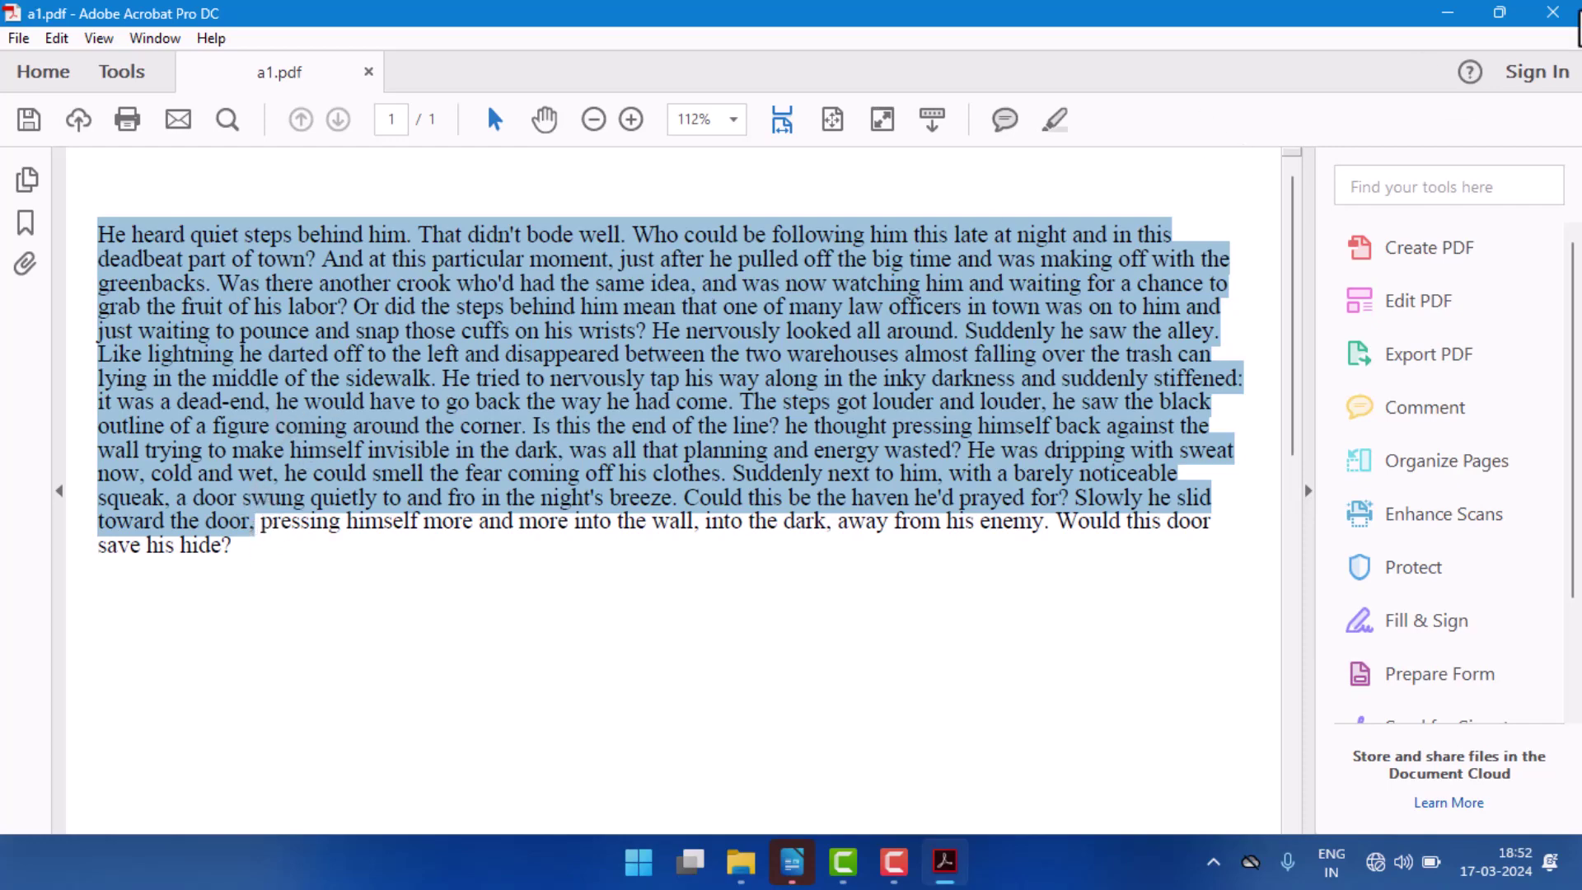
left_click(1562, 15)
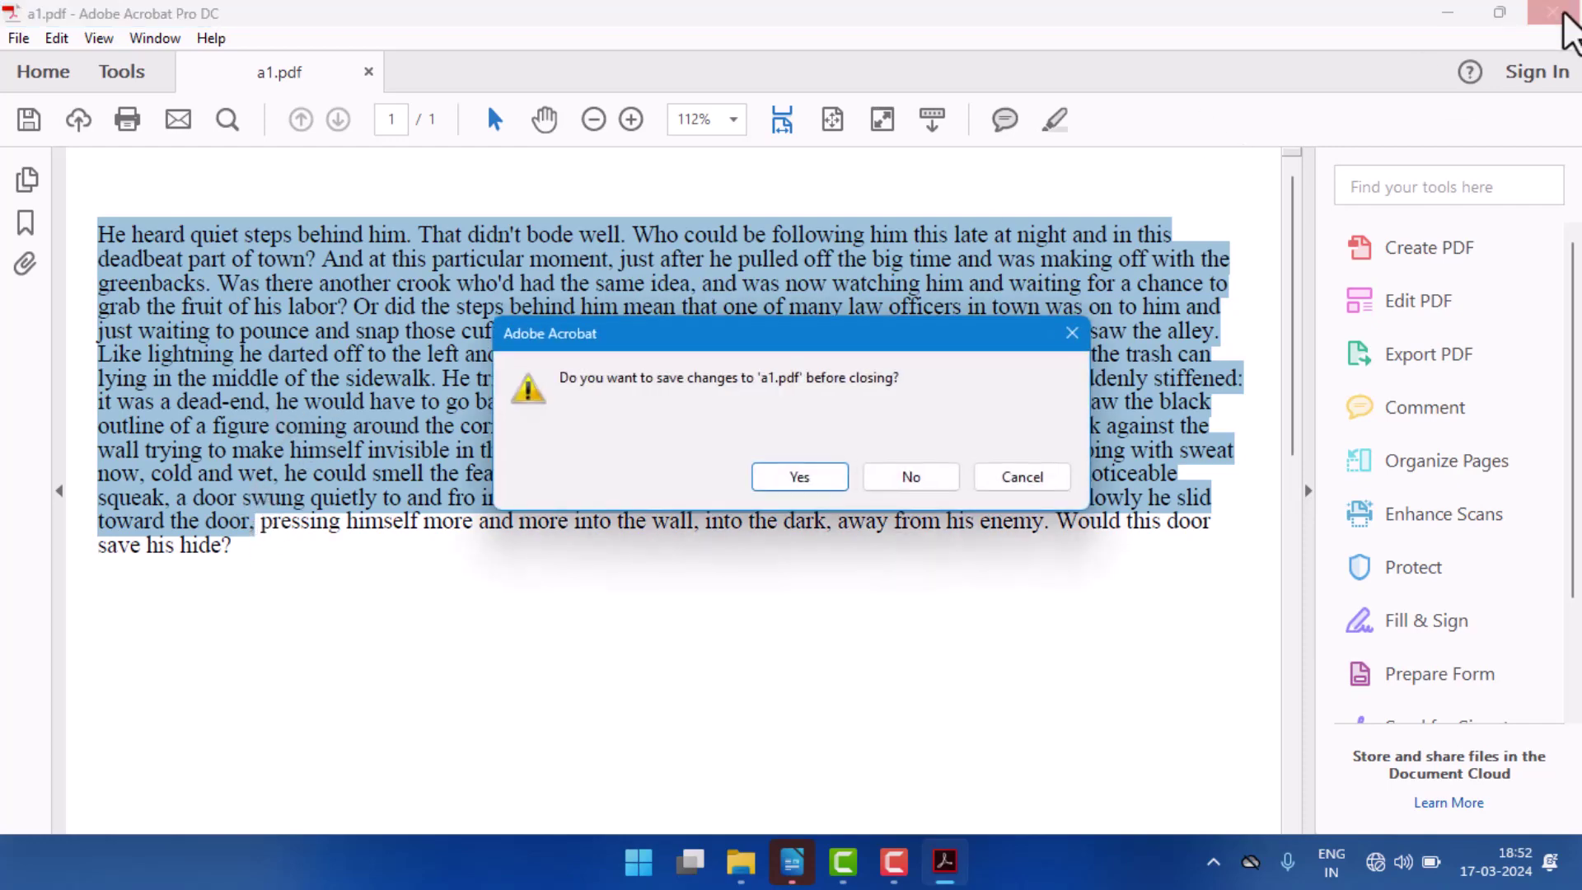
left_click(912, 479)
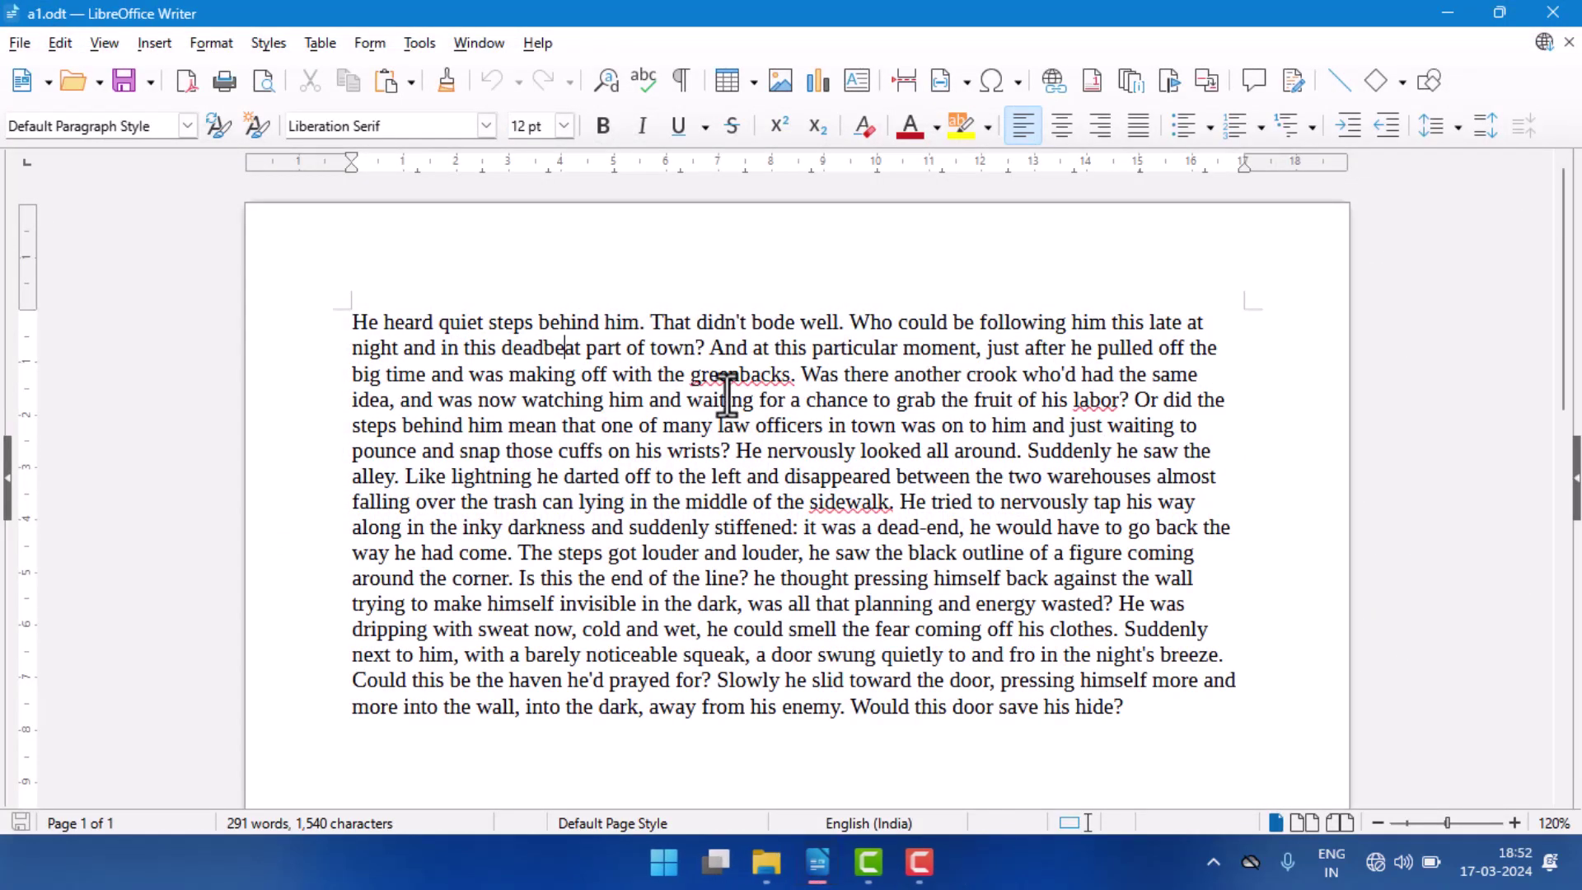
View the document in Print Preview and close the preview.
left_click(26, 49)
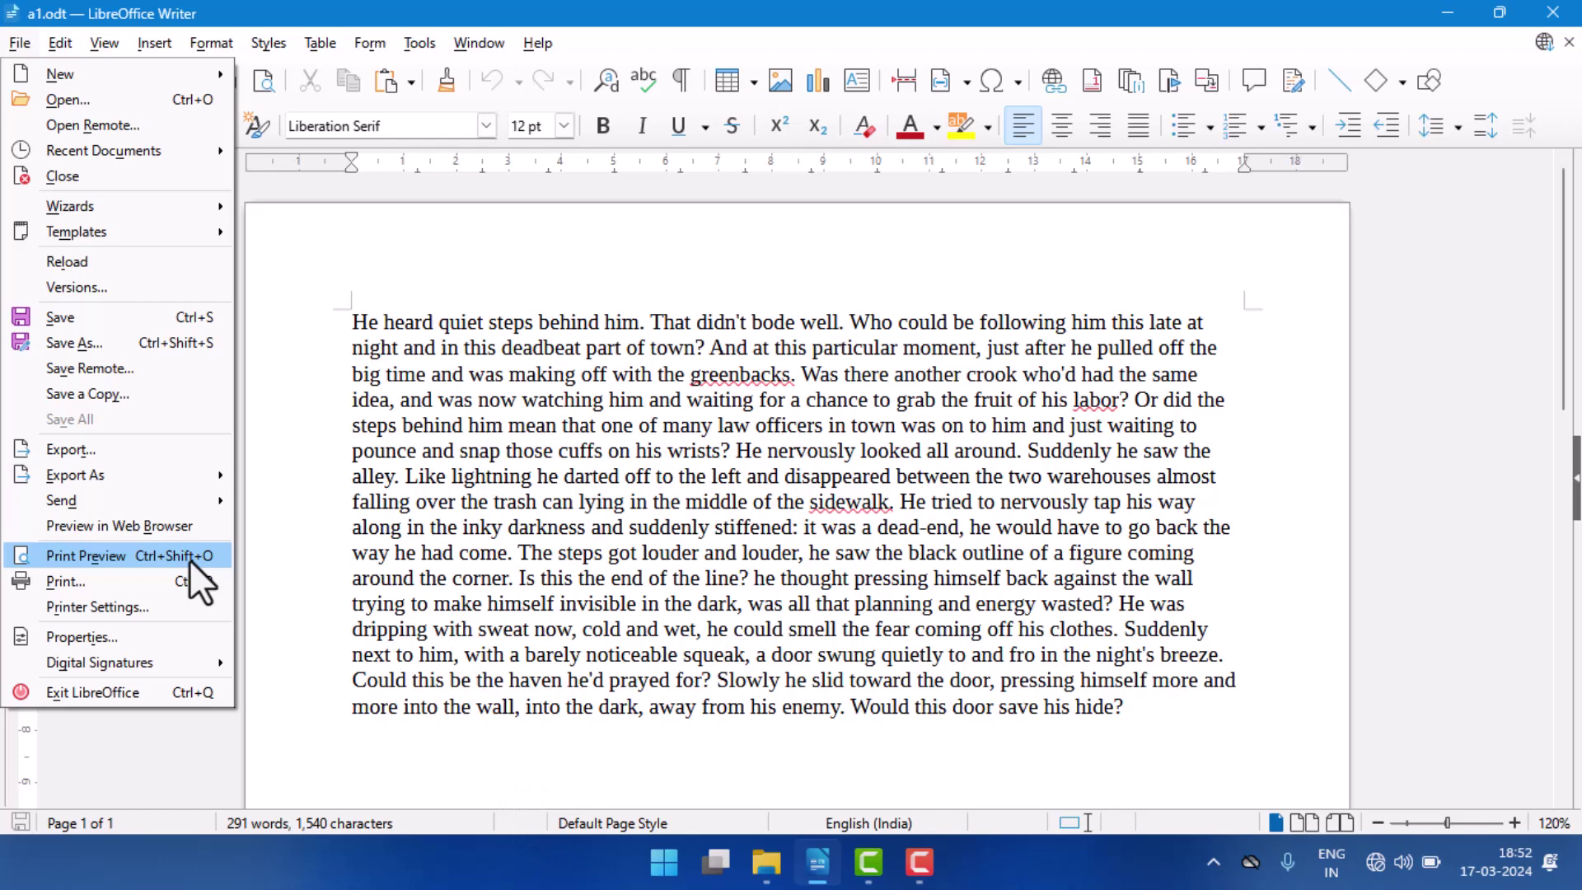
left_click(110, 556)
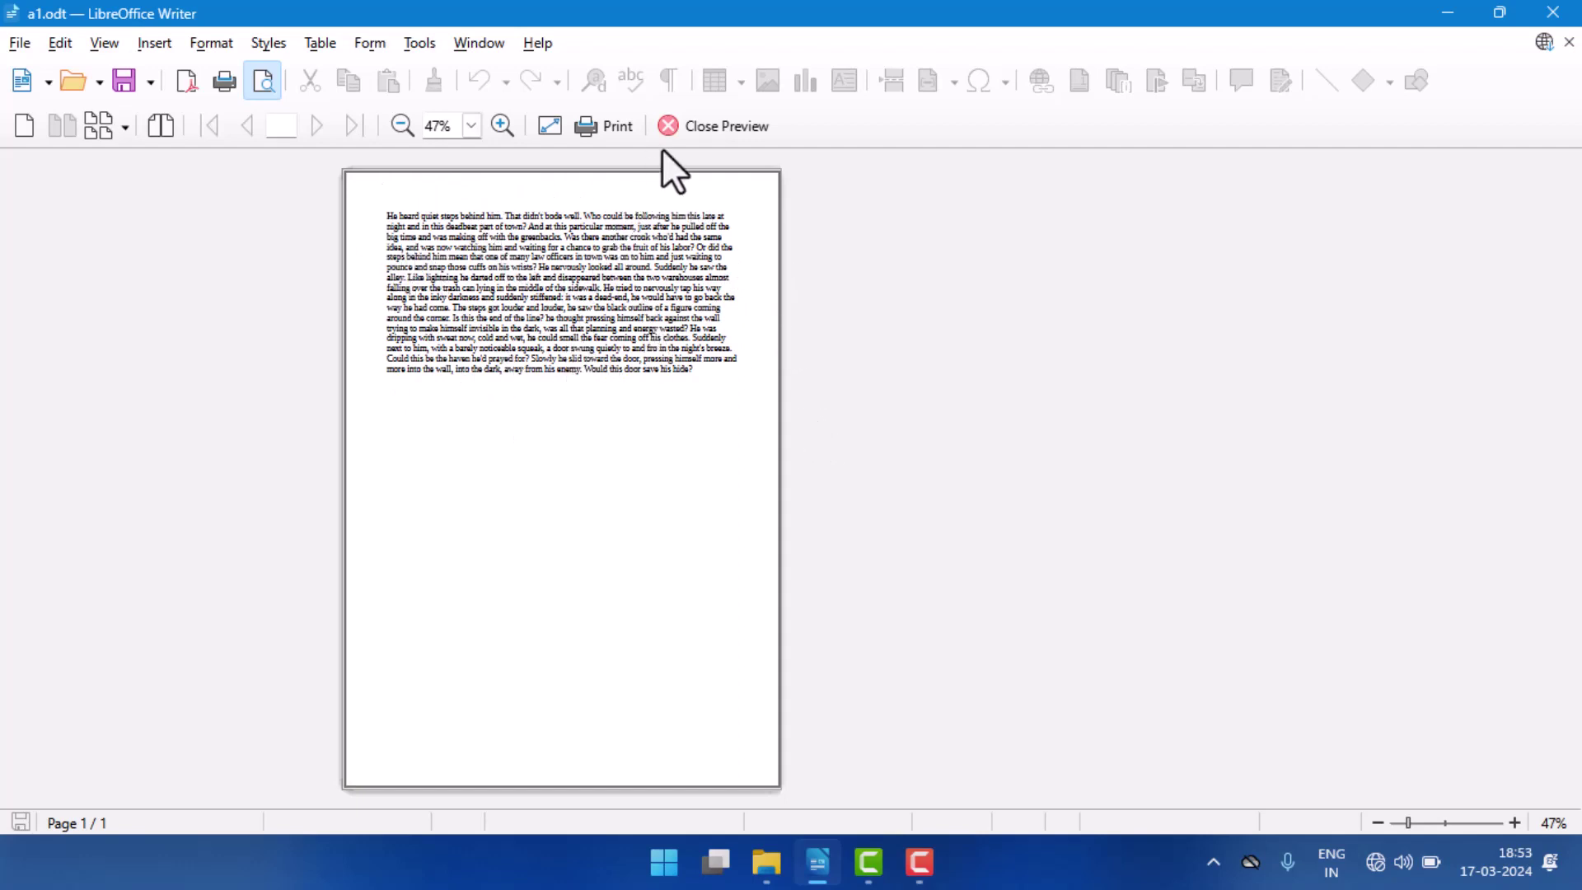
left_click(694, 132)
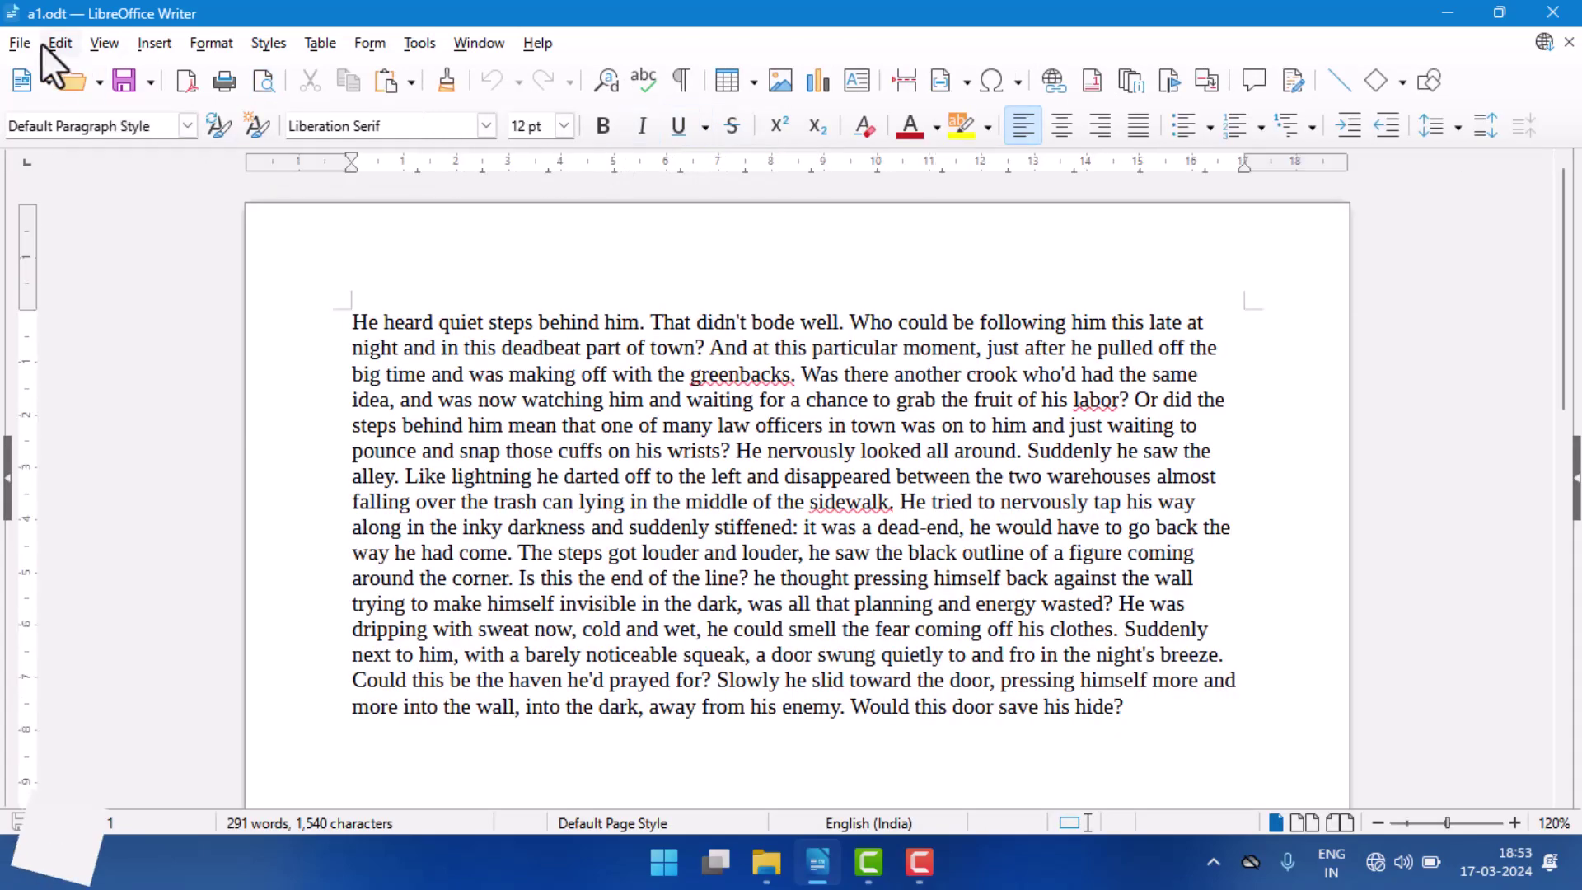
Start printing the document and choose the HP LaserJet Pro MFP M125-M126 PCLmS printer.
left_click(15, 44)
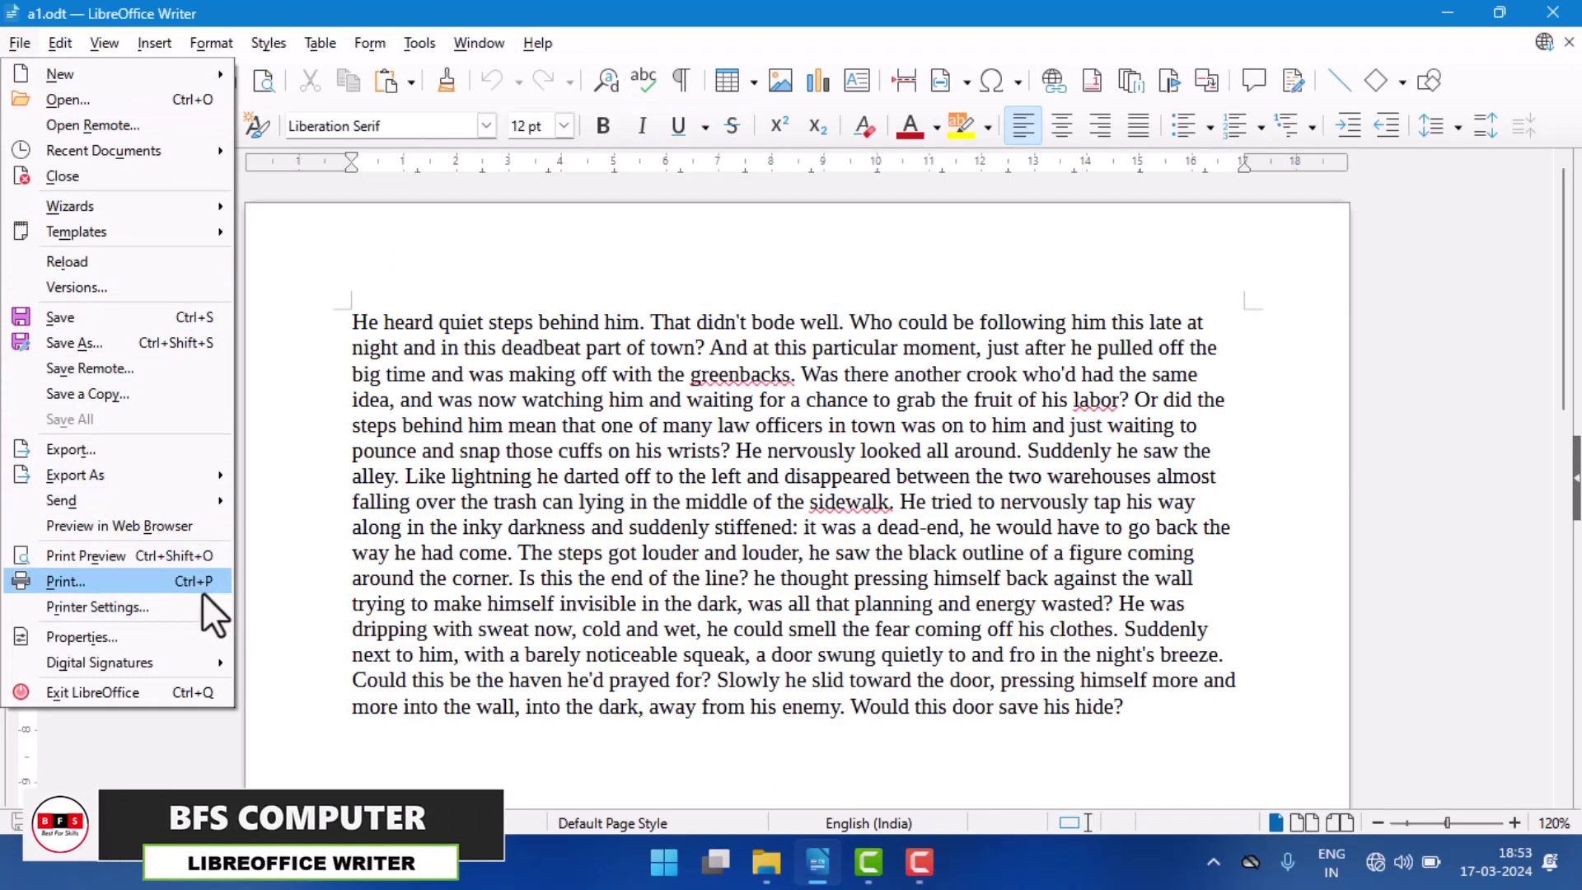
left_click(130, 583)
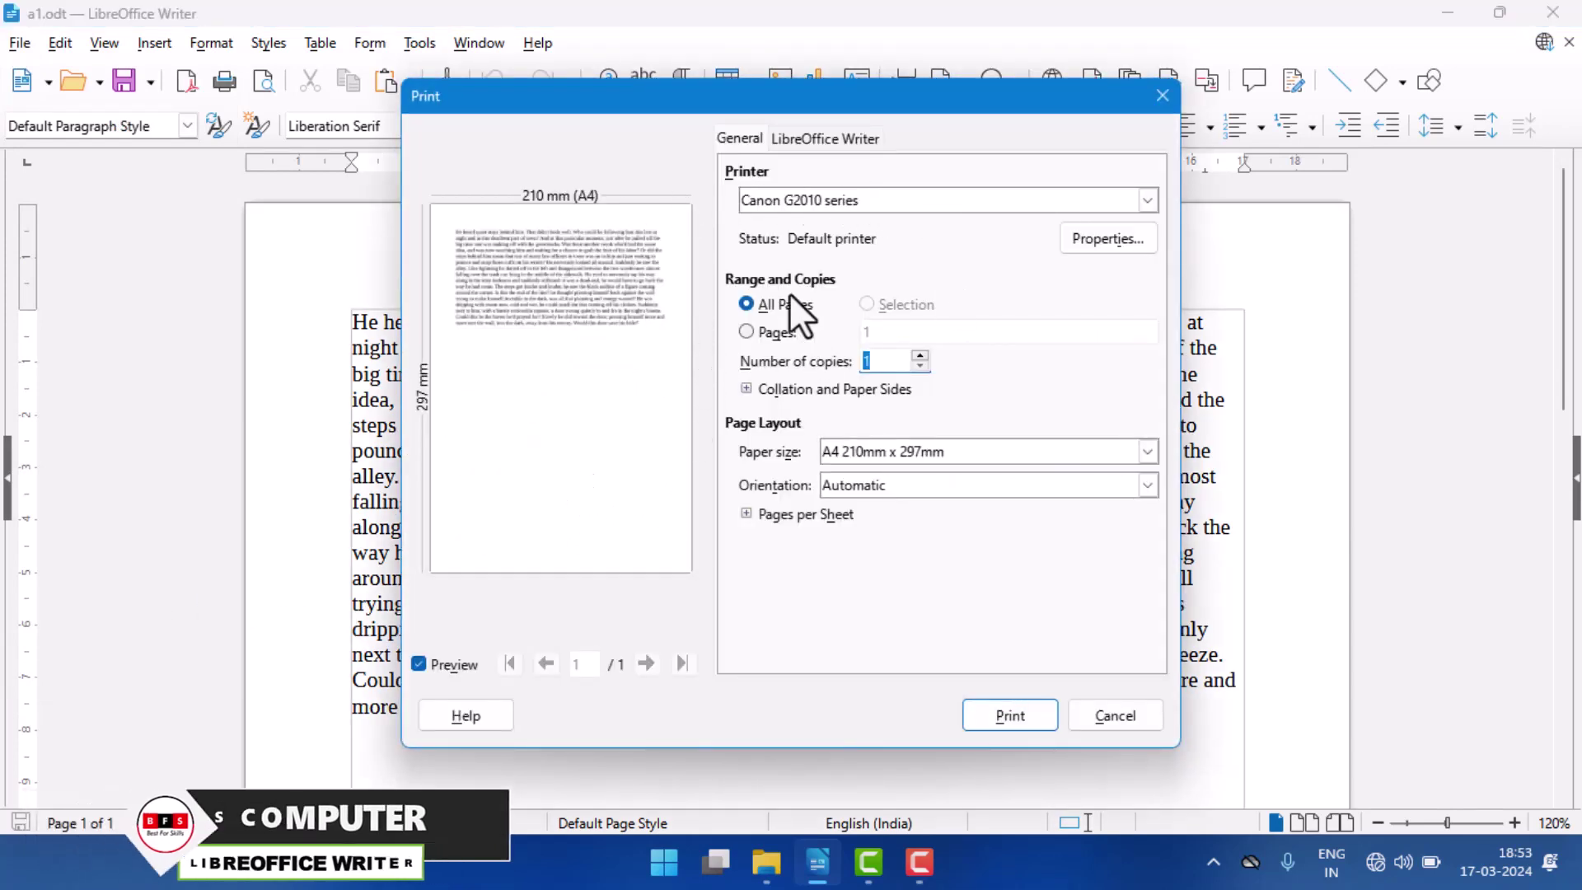
left_click(839, 199)
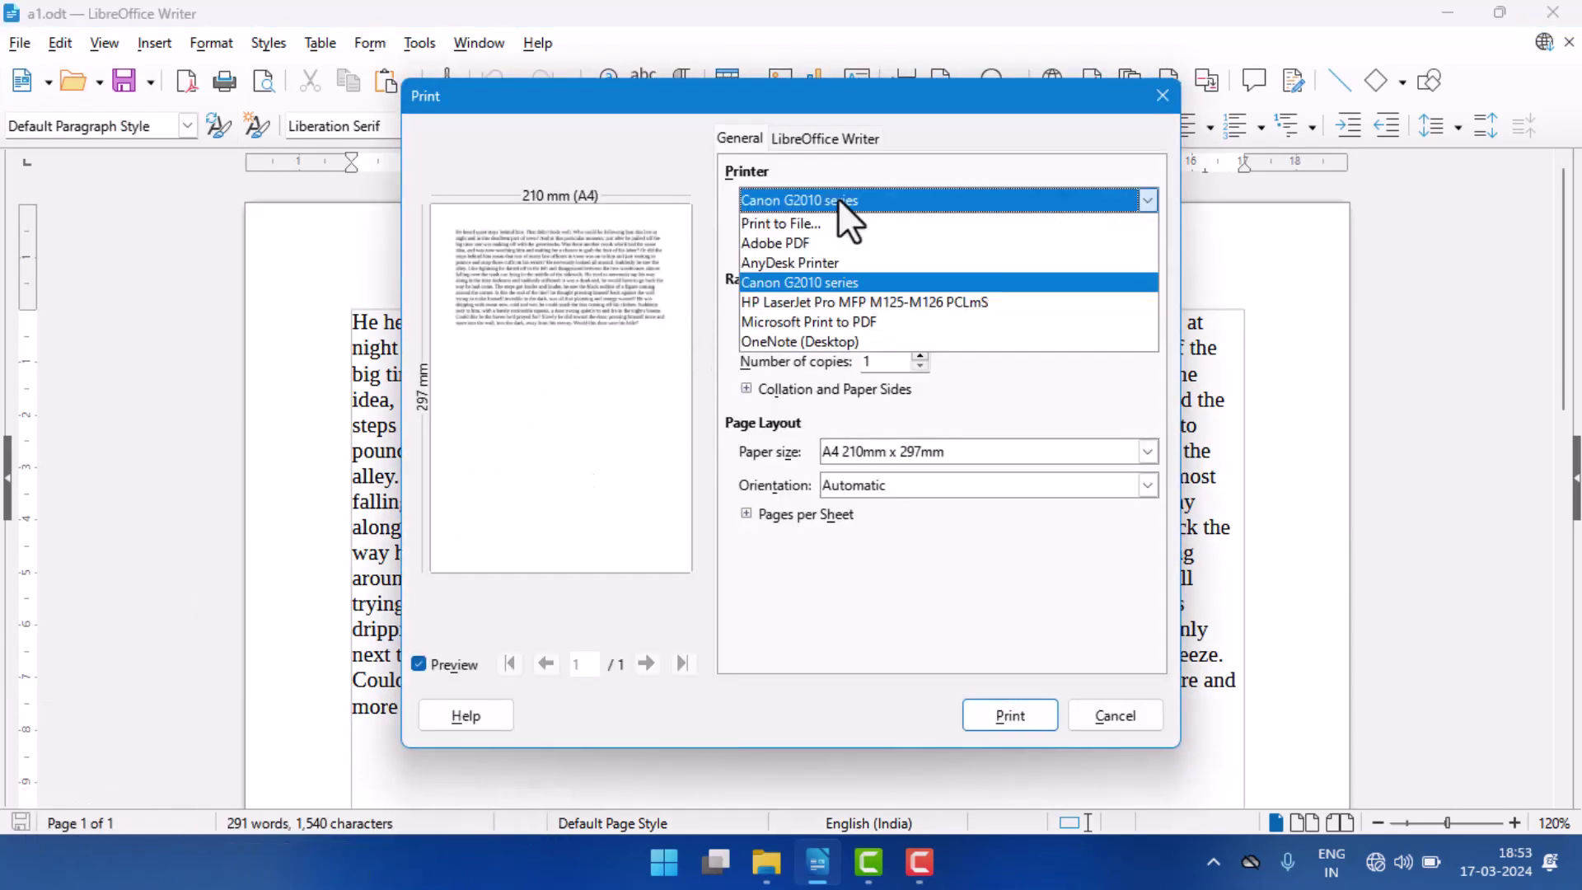
left_click(819, 287)
key("Down")
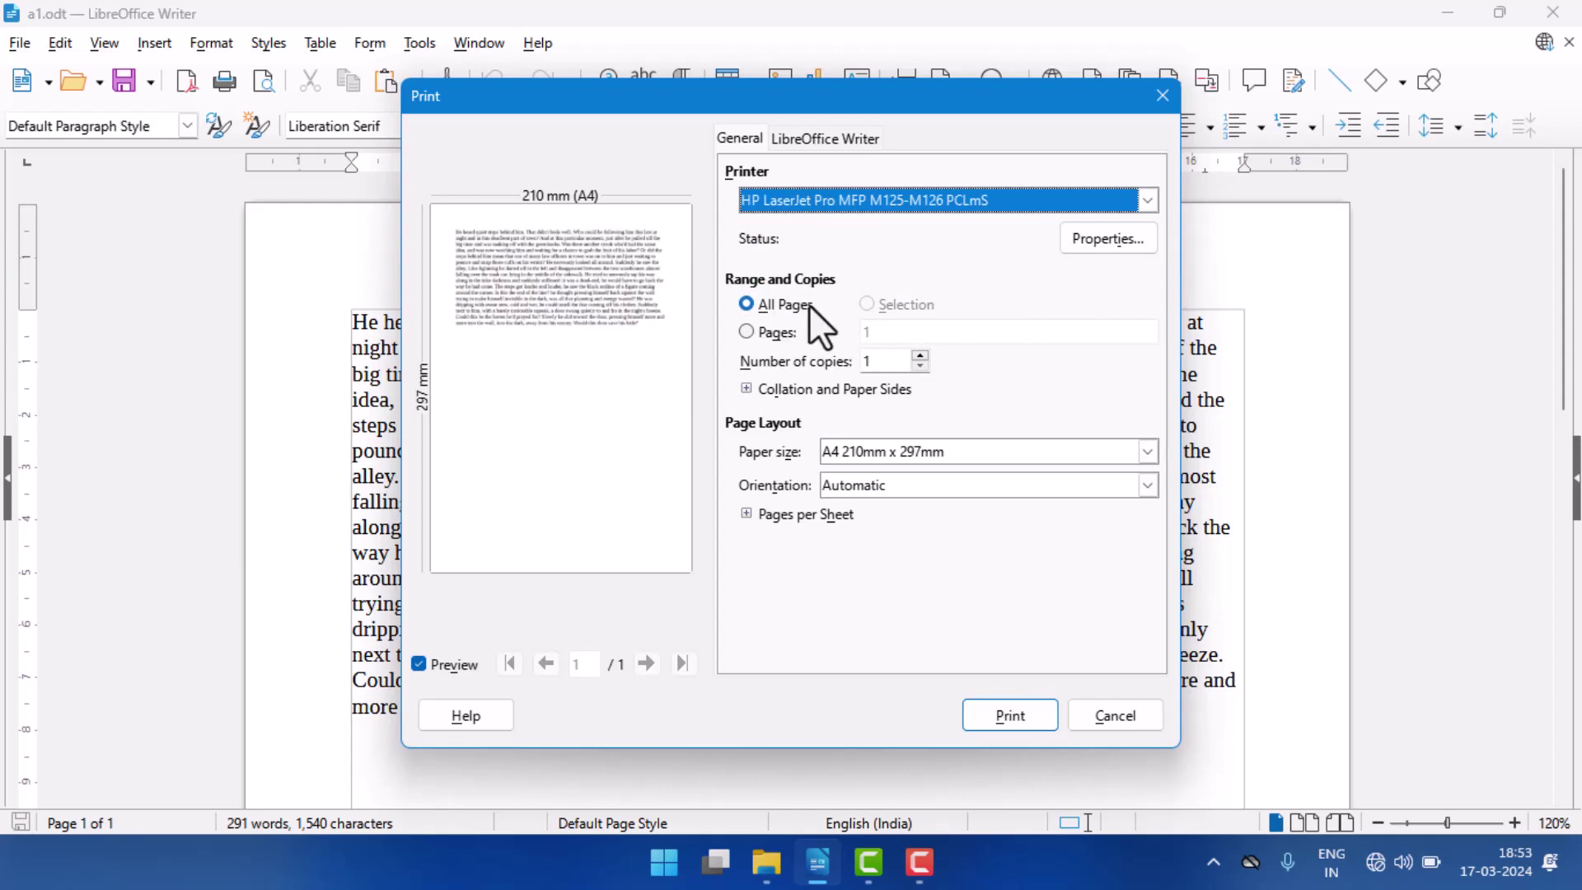
Limit the print range to page 1 and set the number of copies to 2.
left_click(759, 334)
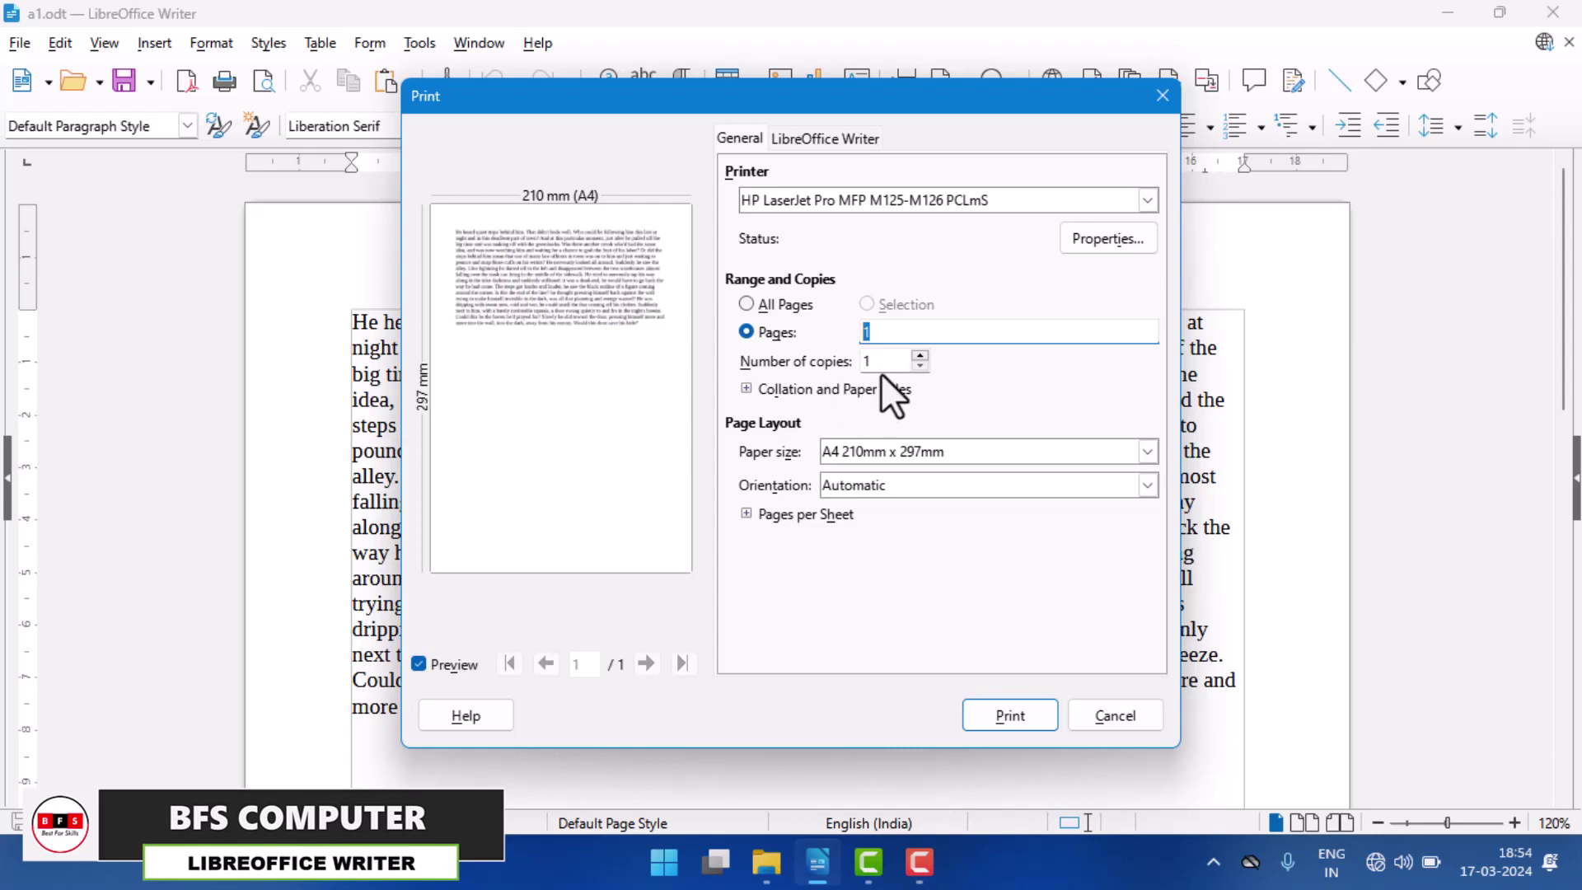
double_click(867, 360)
type("2")
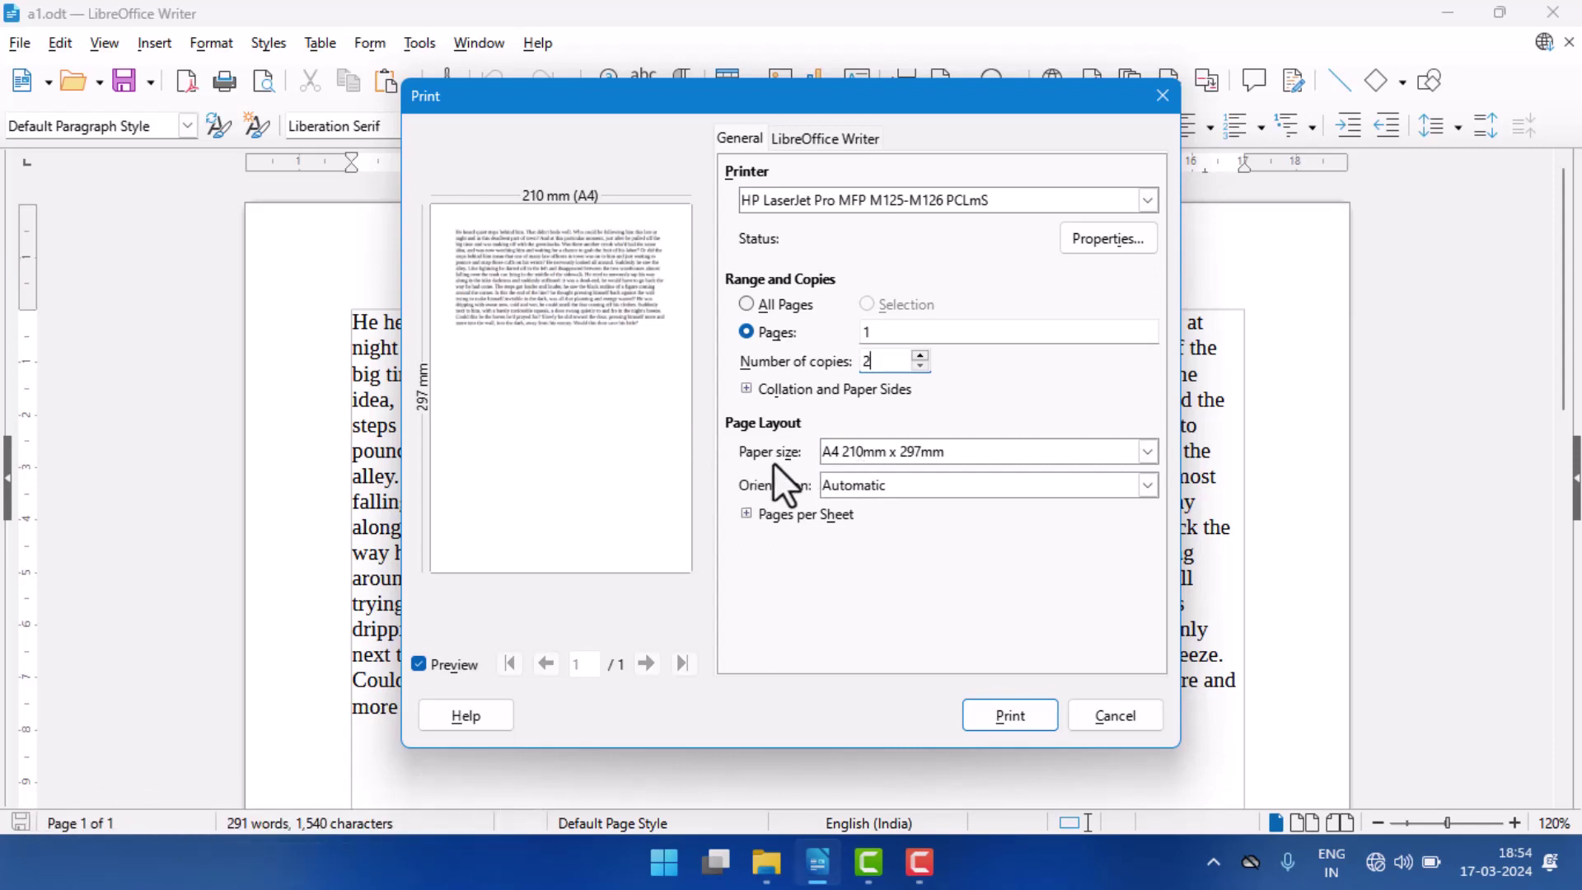
Keep the print paper size at A4 210mm x 297mm and set the orientation to Landscape.
left_click(929, 452)
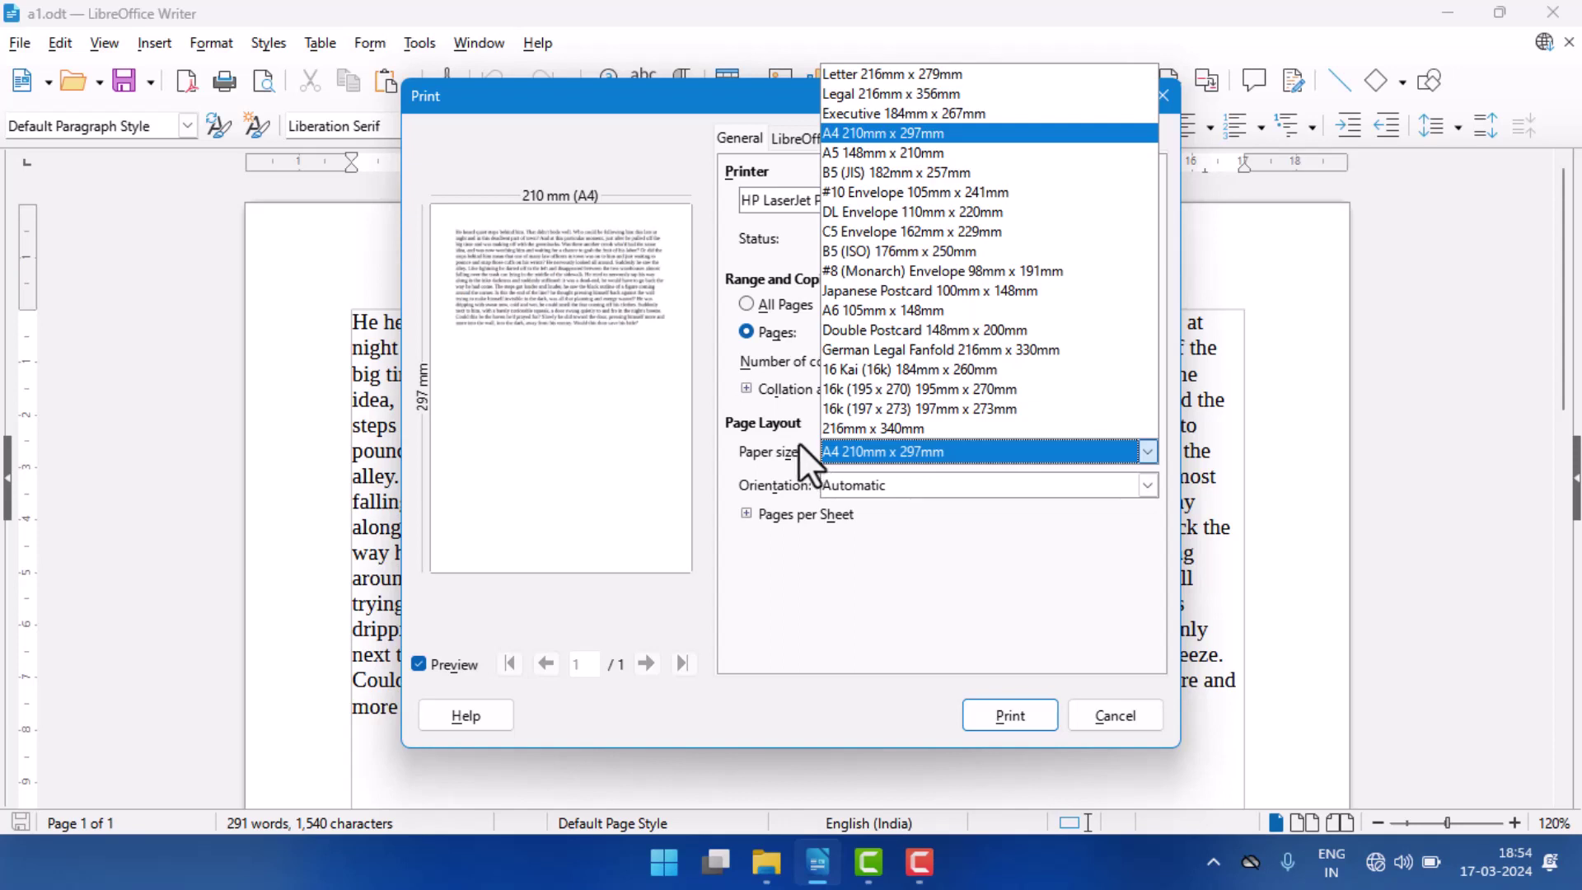
left_click(872, 451)
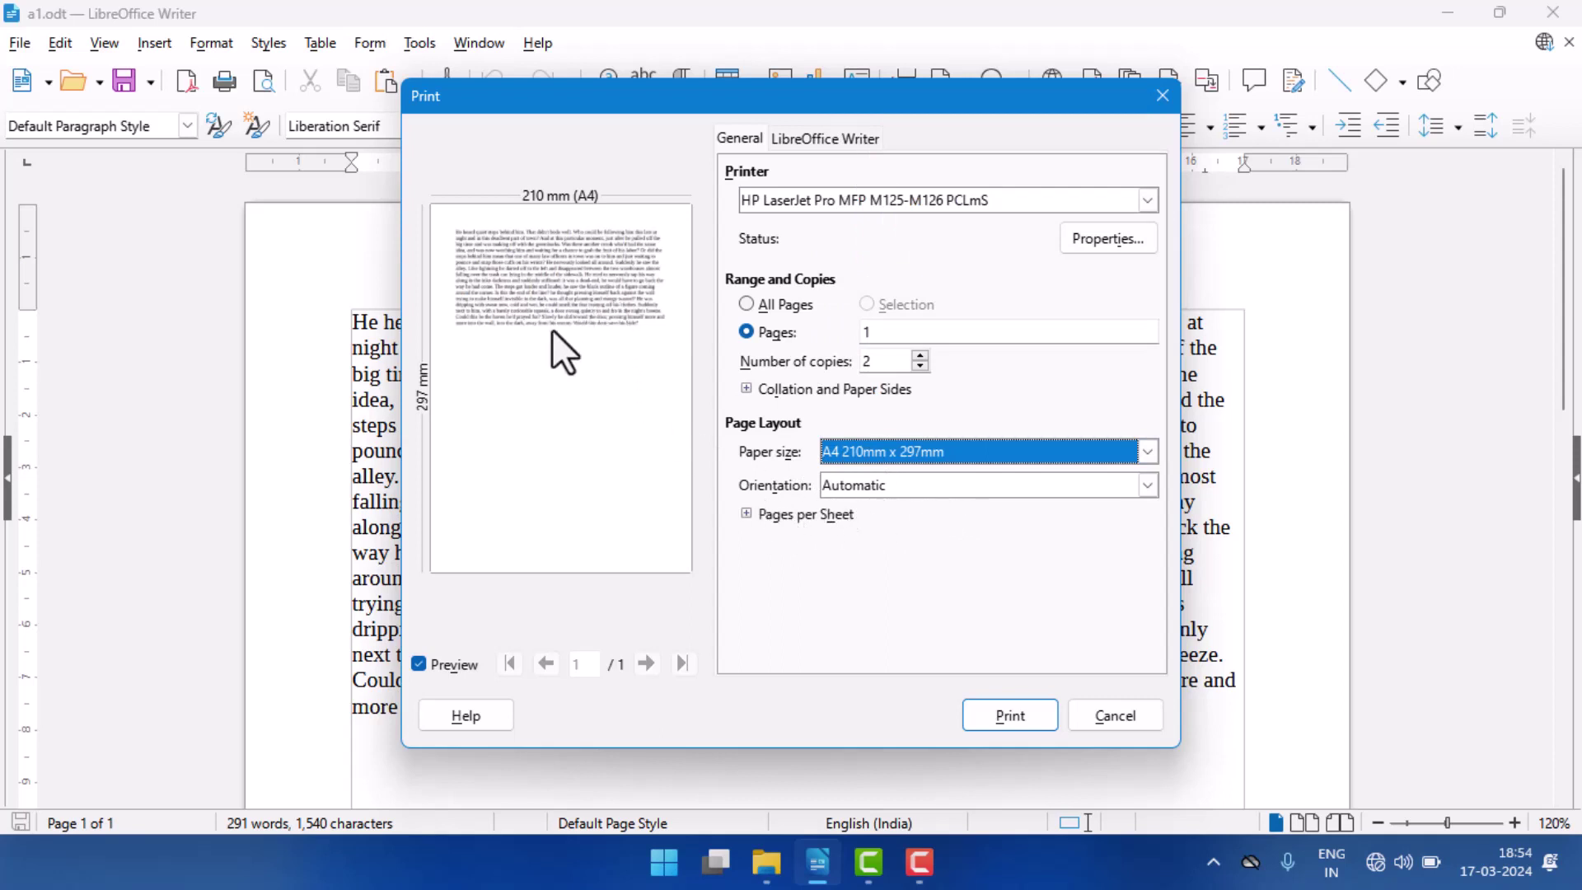
left_click(896, 482)
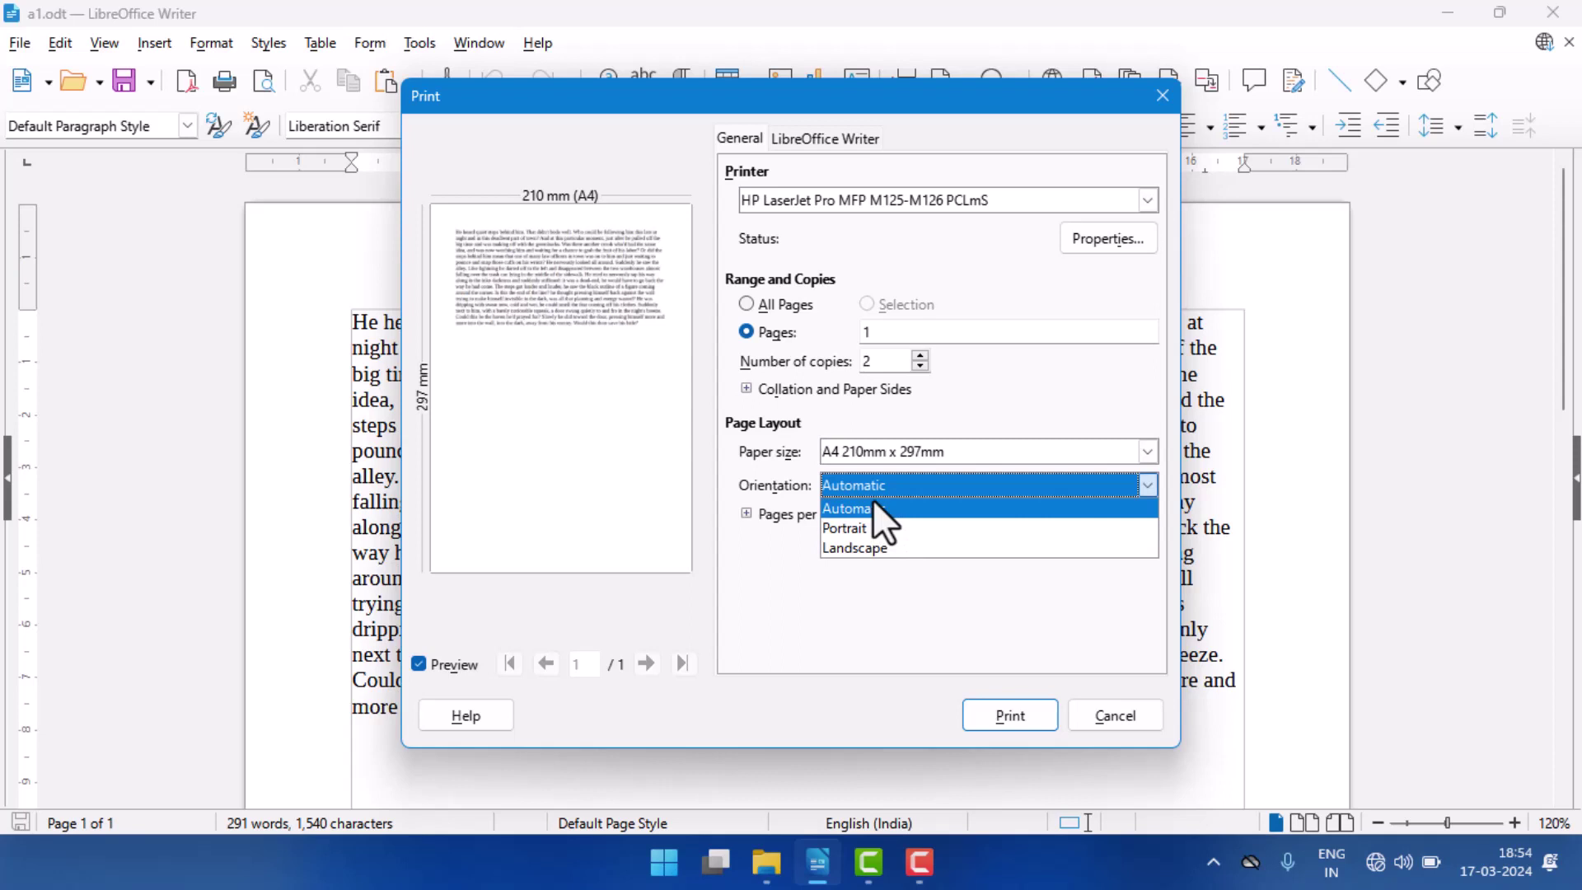
left_click(861, 549)
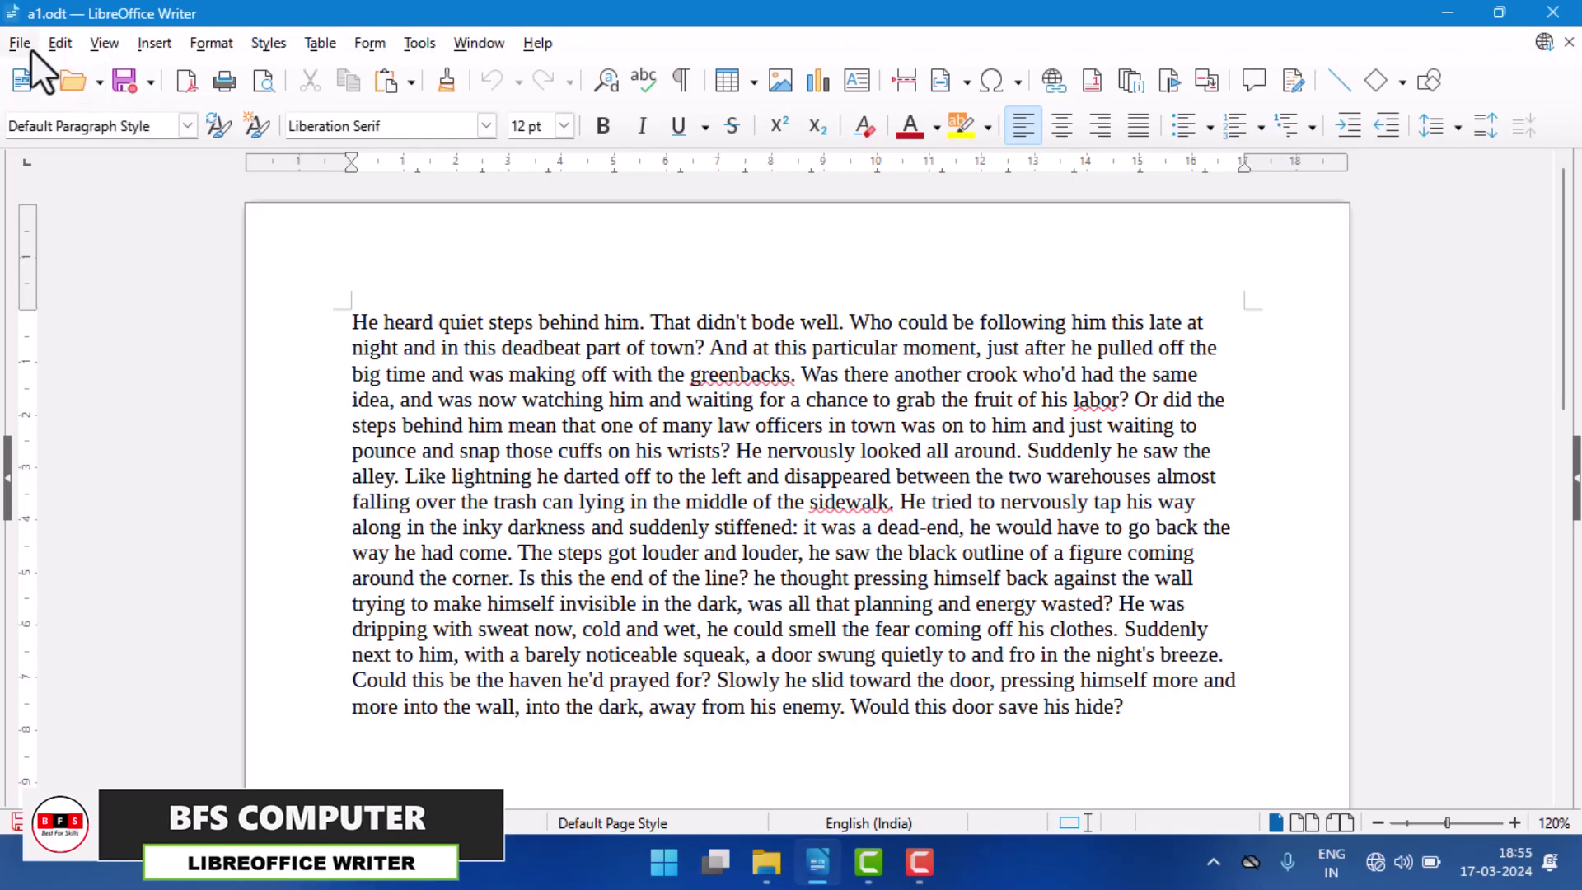
Open Printer Settings, look through the available printers, and cancel the Printer Setup dialog.
left_click(23, 45)
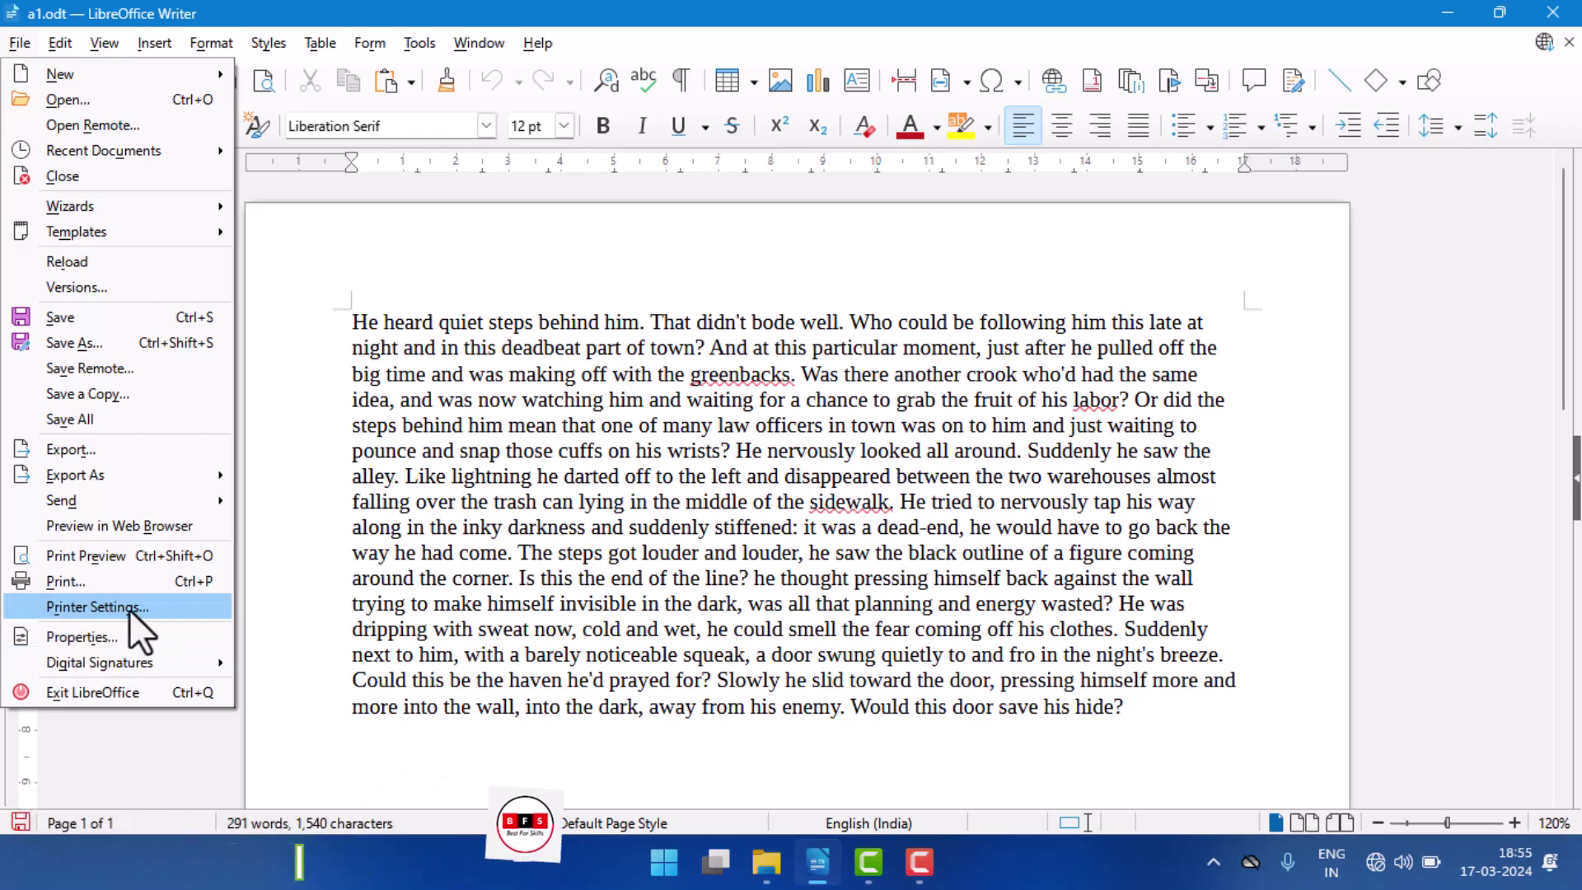
key("Escape")
left_click(706, 325)
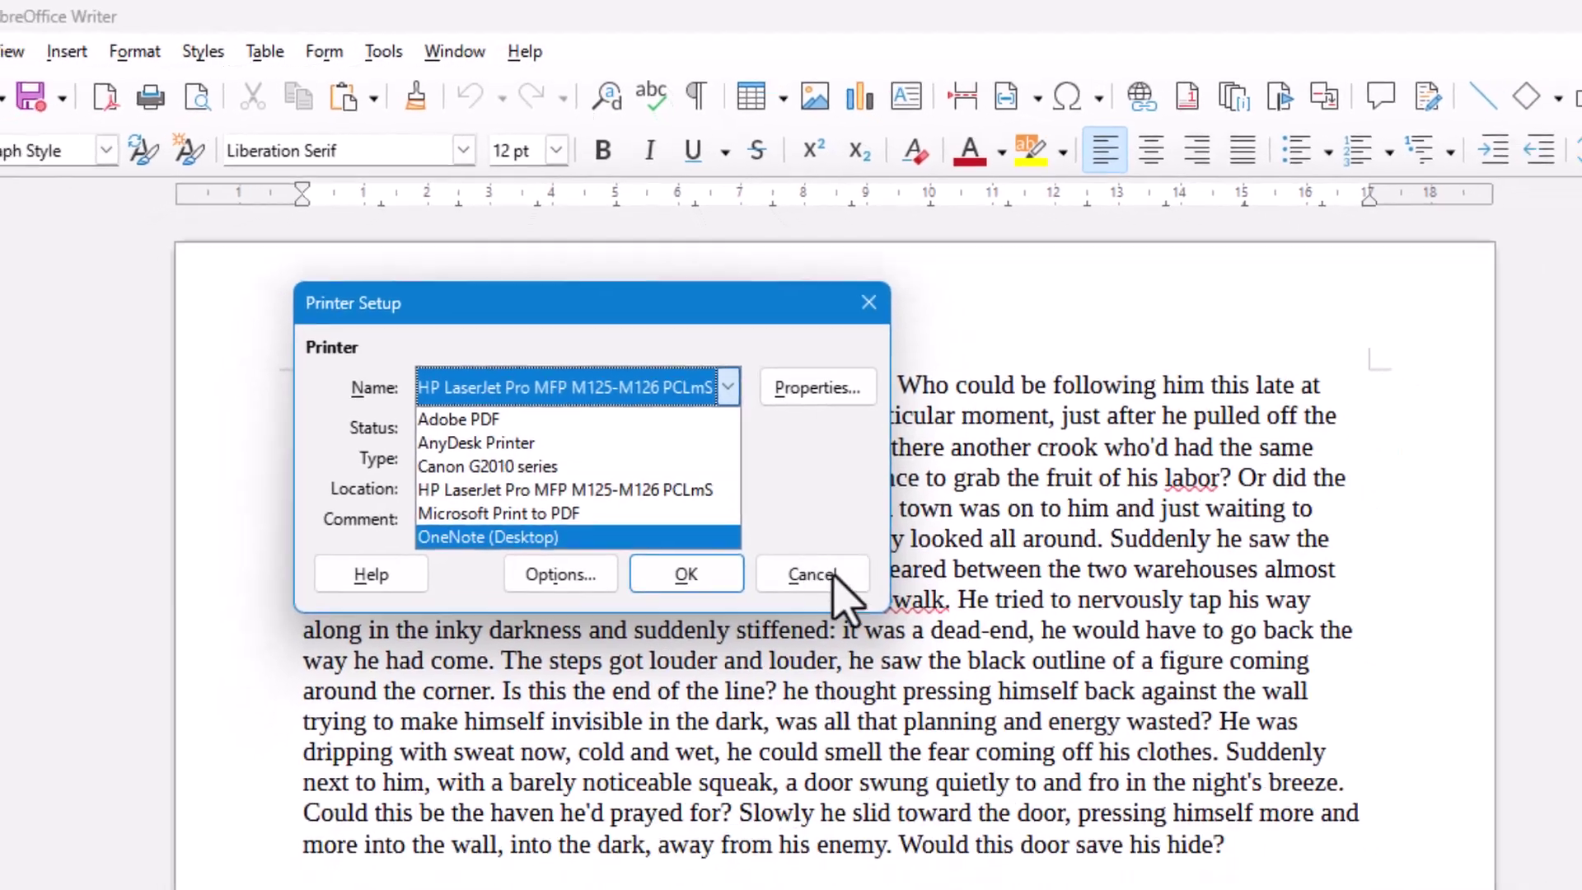
left_click(860, 634)
left_click(778, 482)
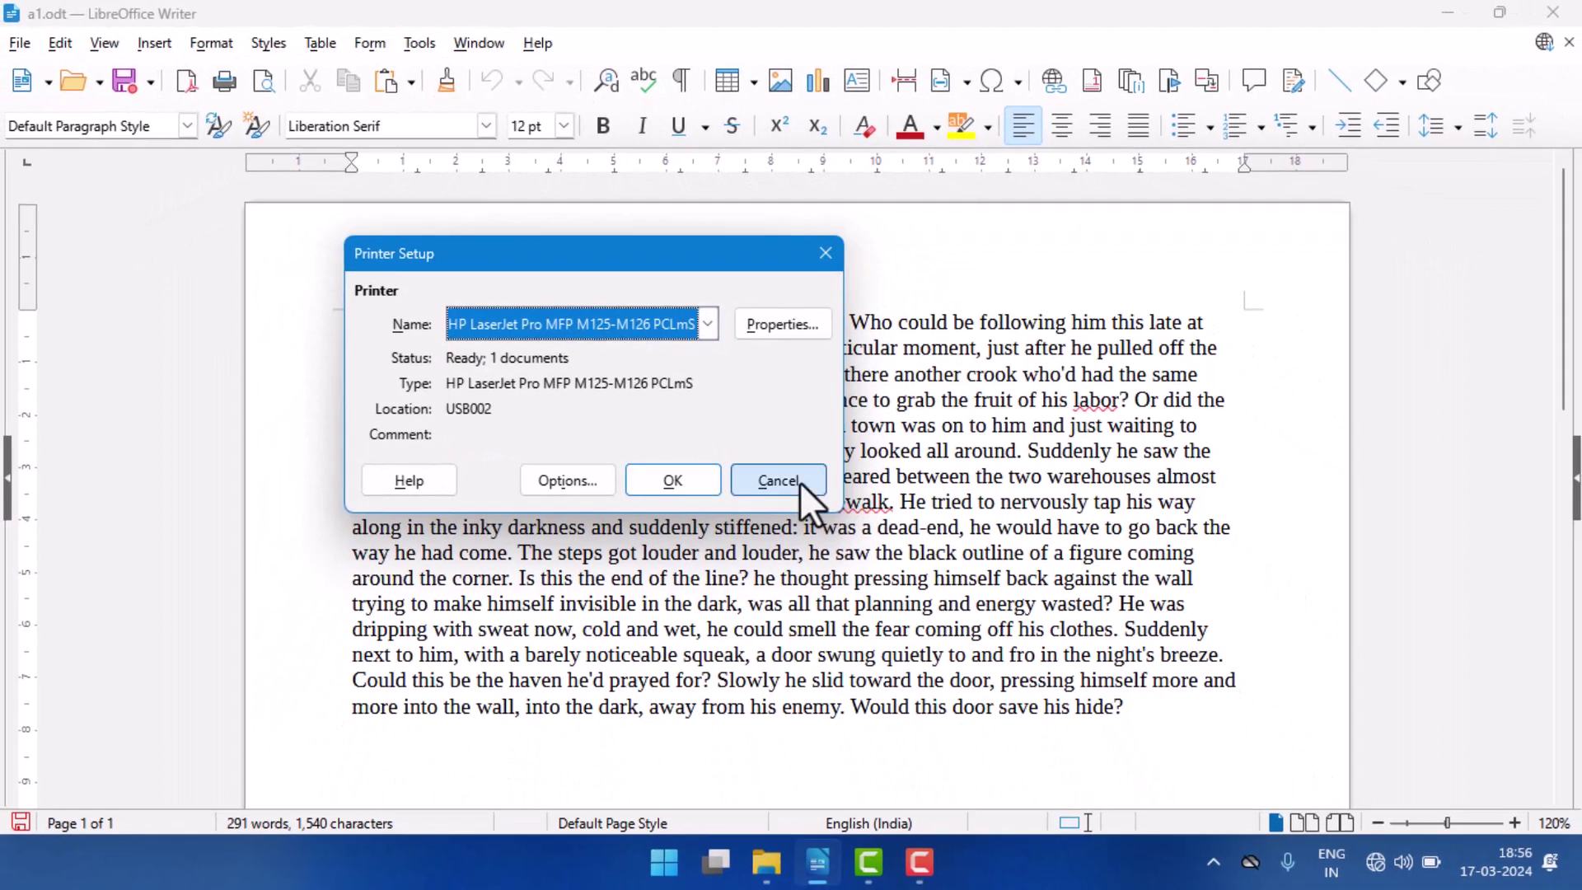
Open the Print dialog, look through its printer choices with Canon G2010 series kept, and cancel printing.
left_click(18, 42)
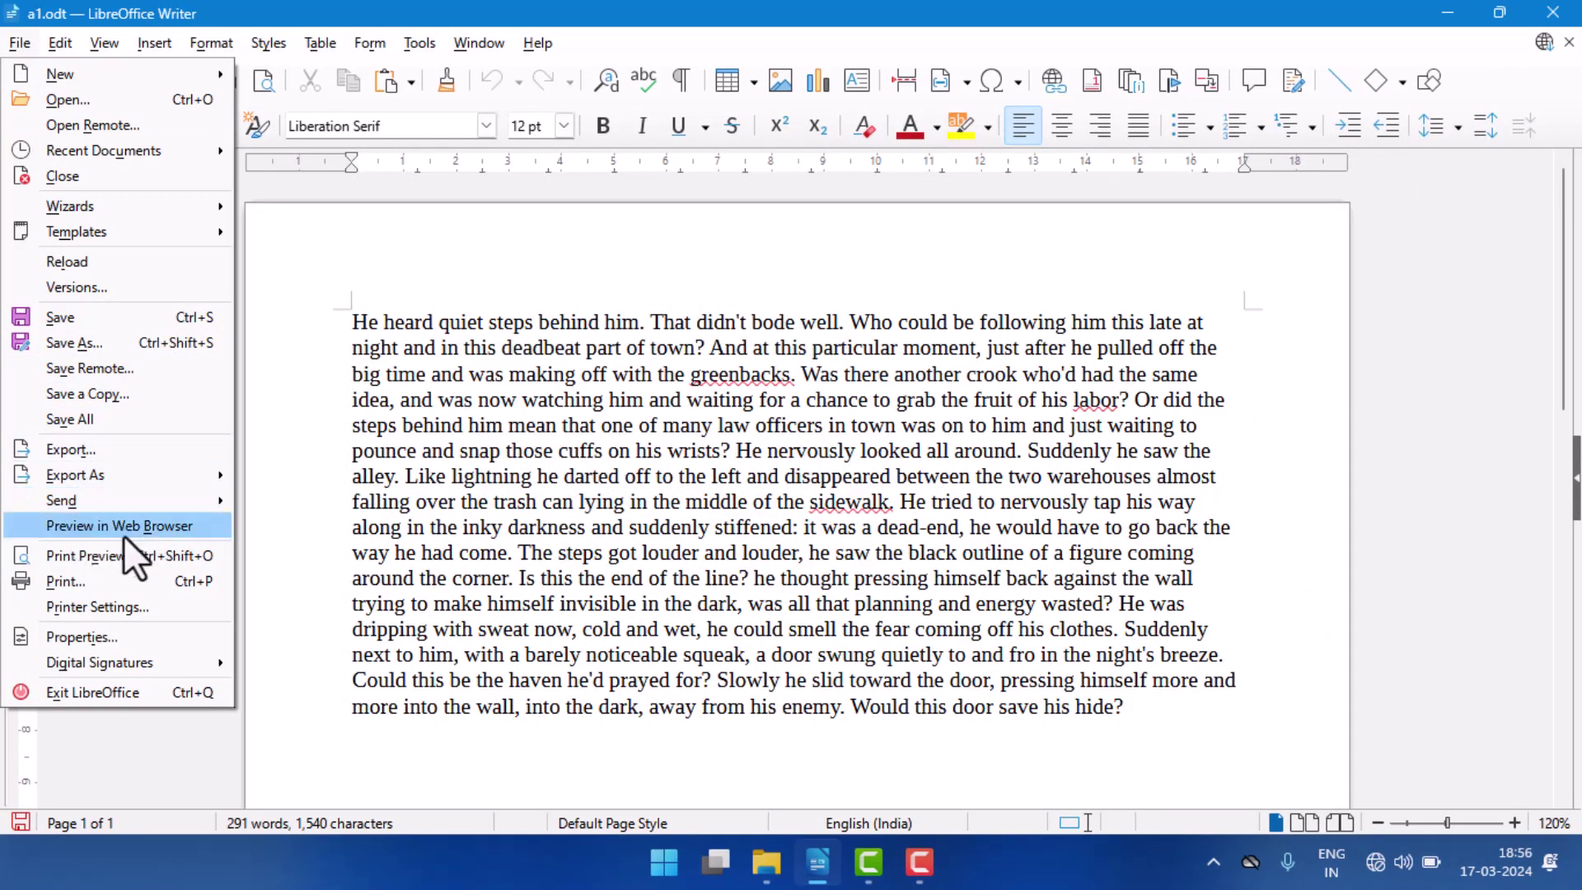
left_click(93, 576)
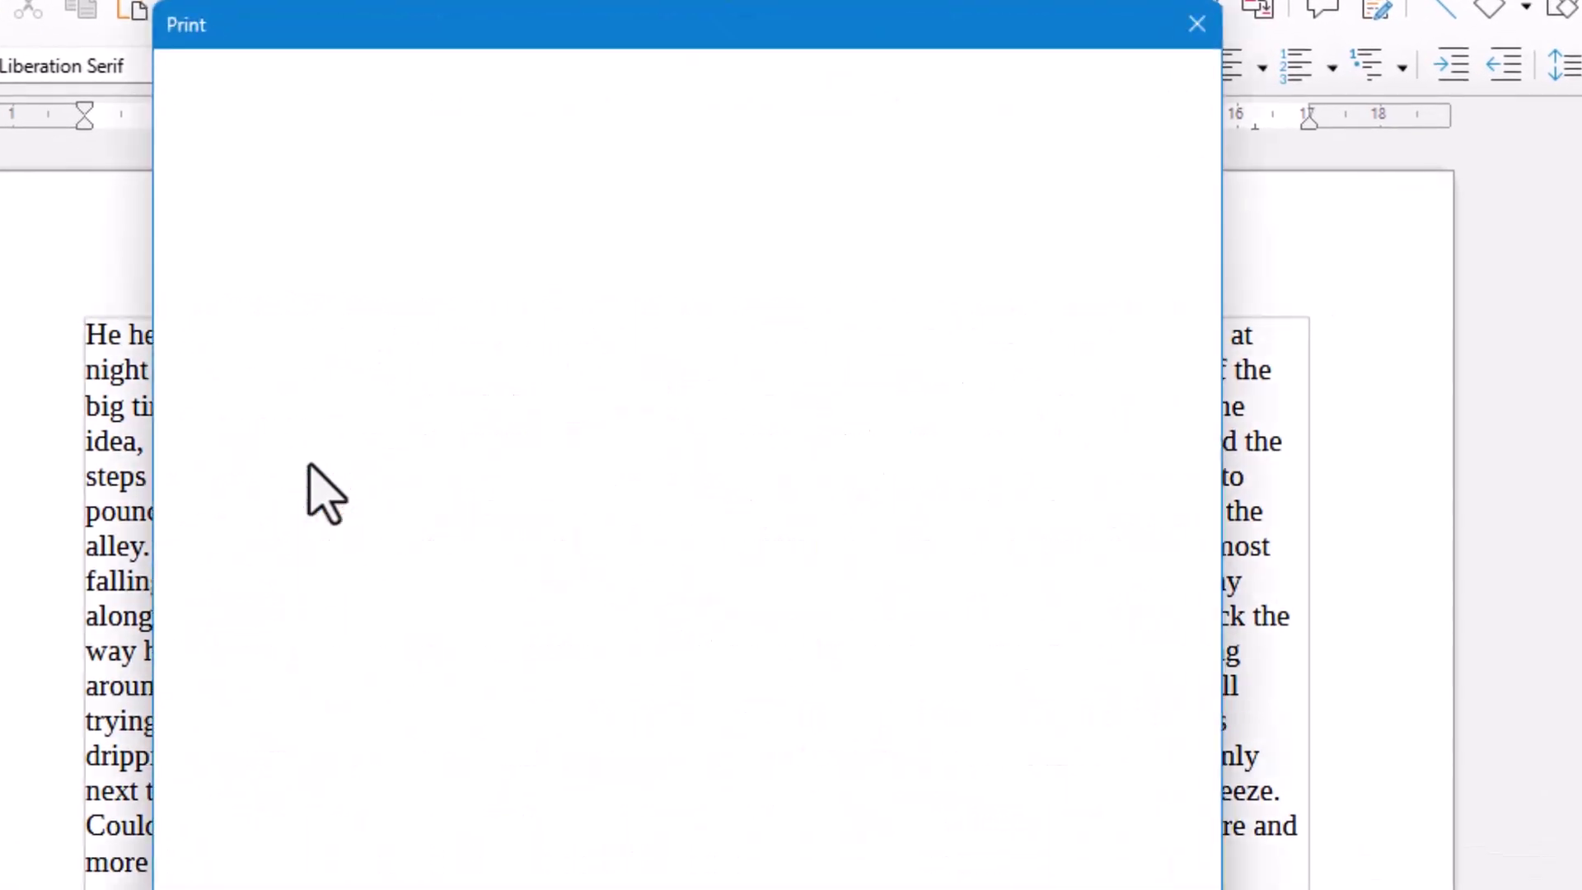
left_click(824, 170)
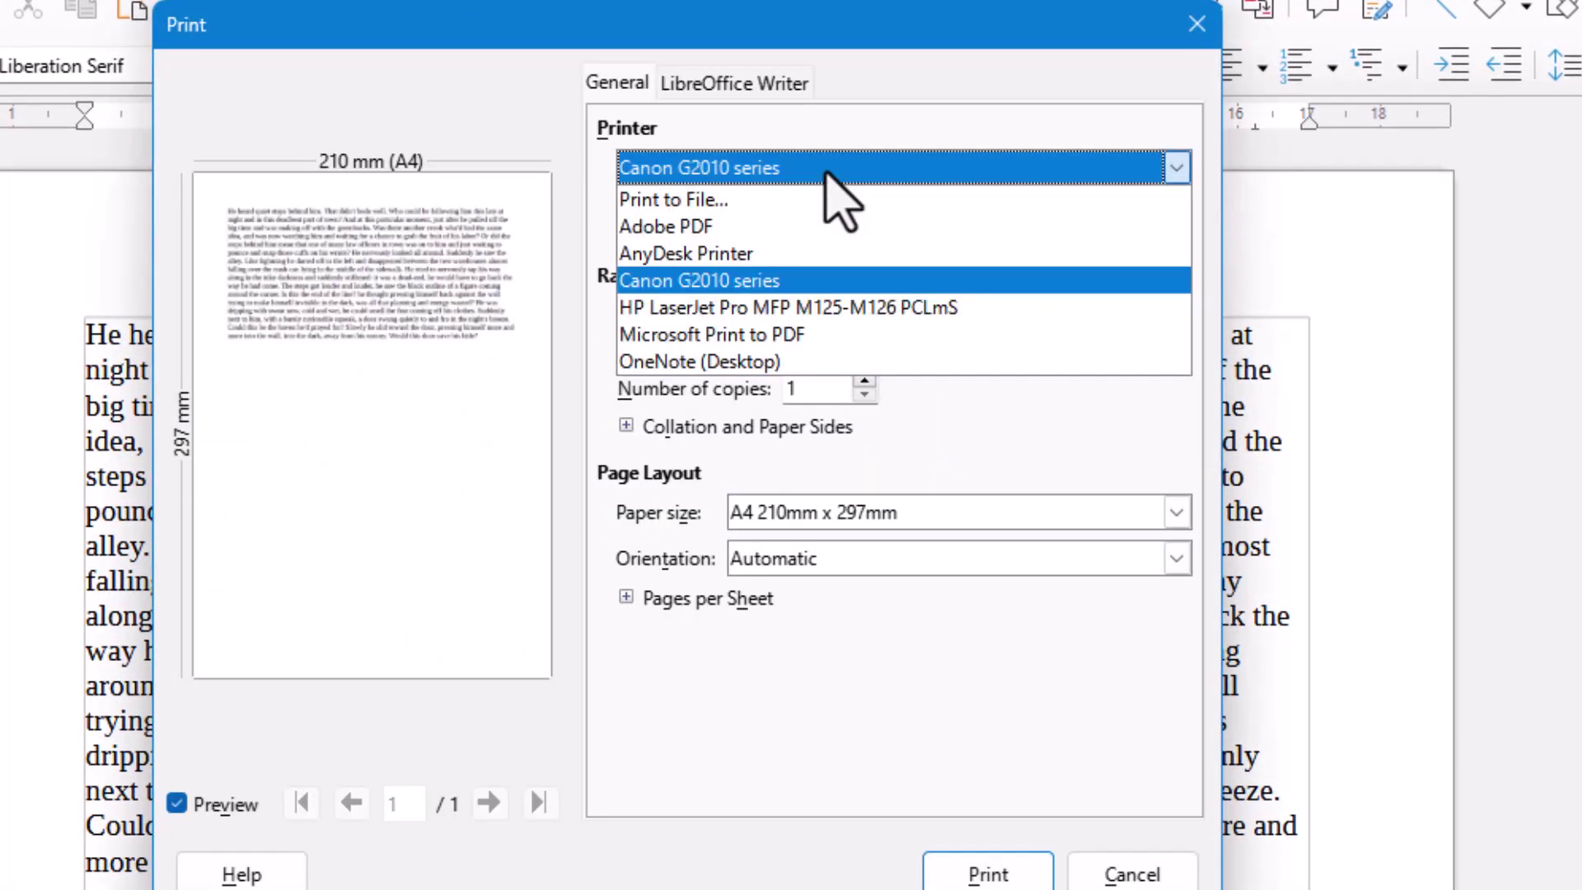
left_click(873, 280)
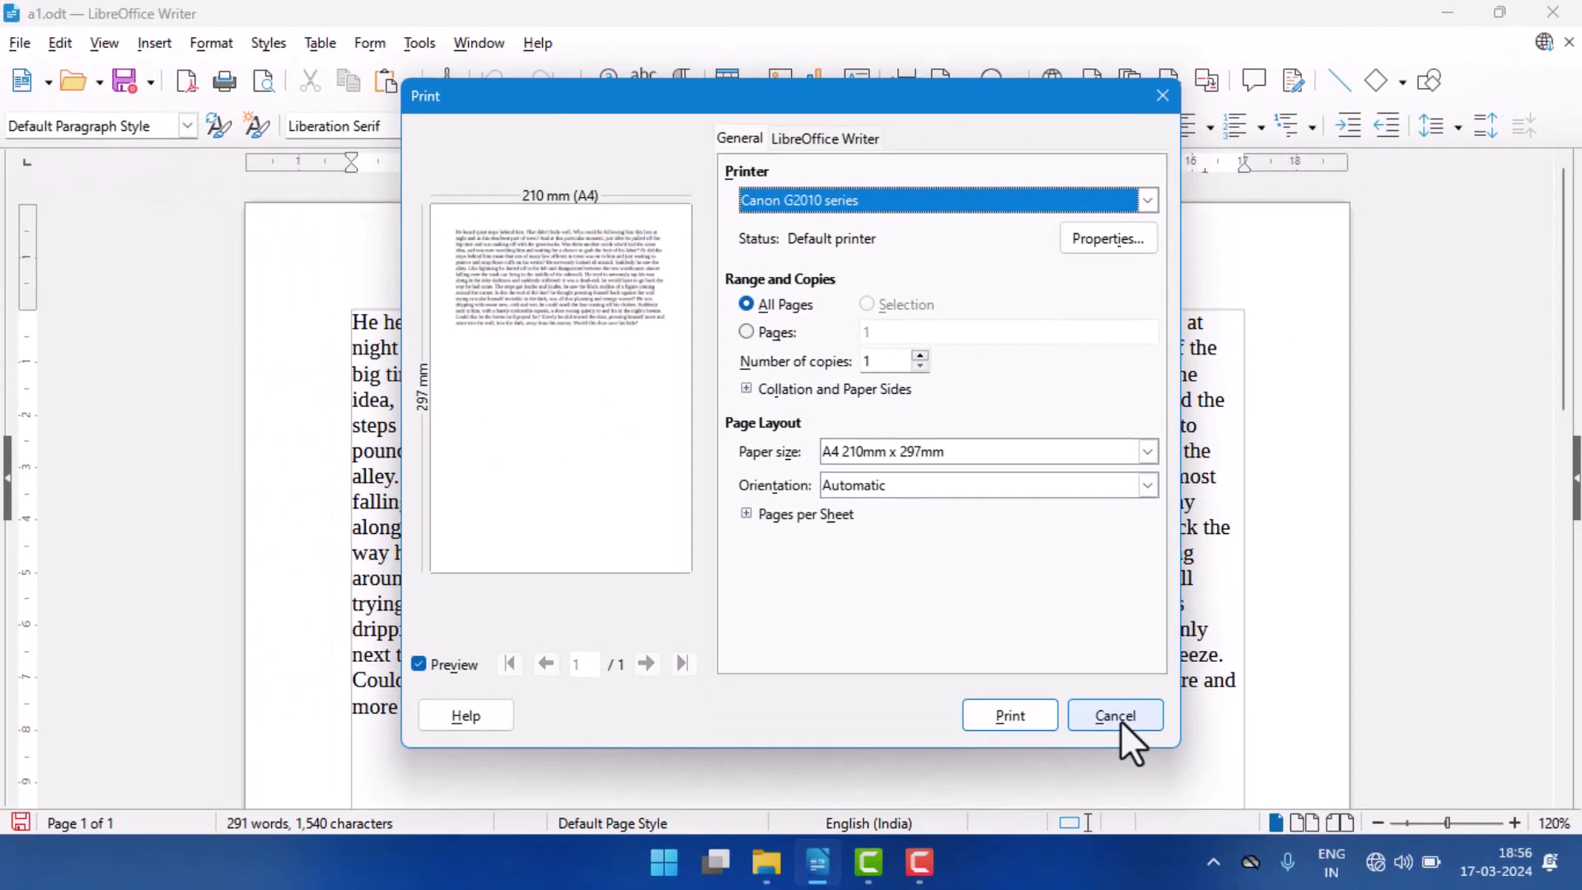
left_click(1131, 874)
Open the a1 document's properties to examine its general file information.
left_click(18, 44)
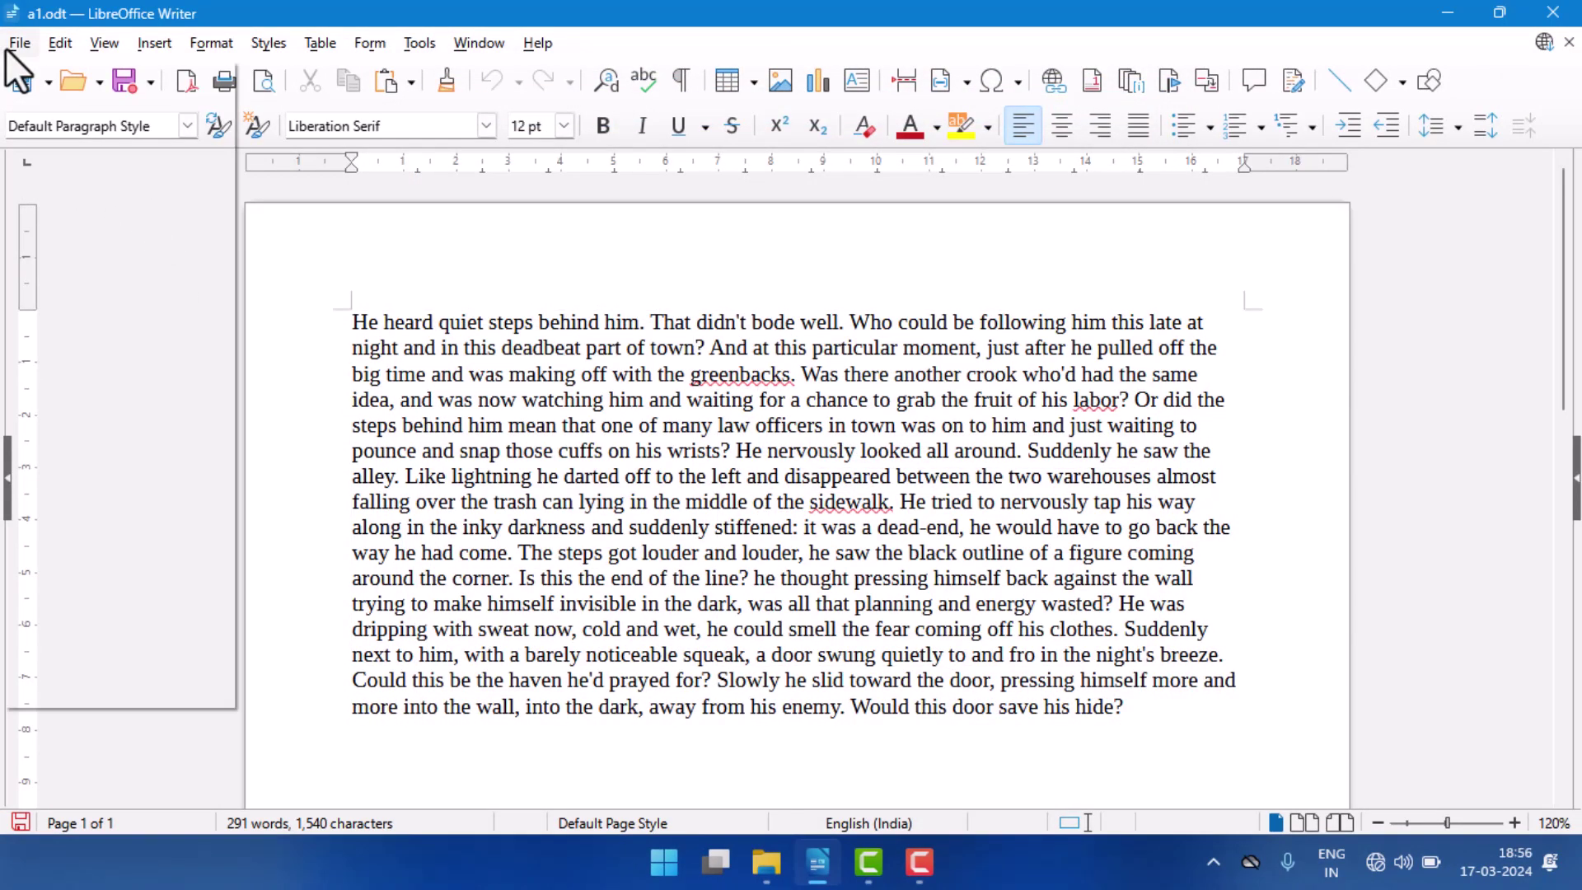
mouse_move(91, 668)
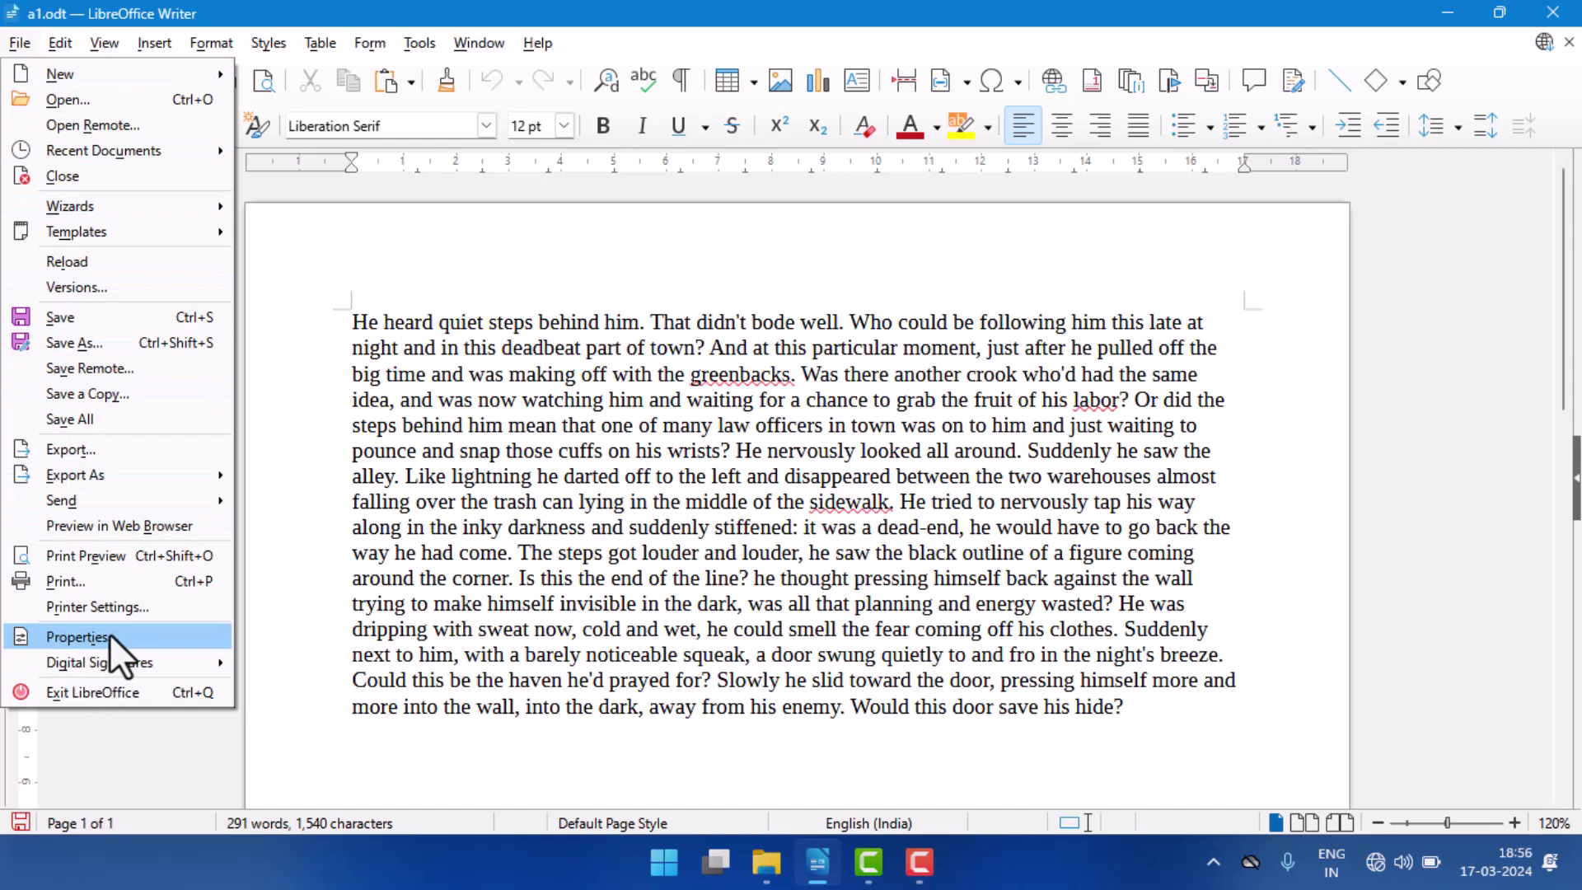
left_click(110, 634)
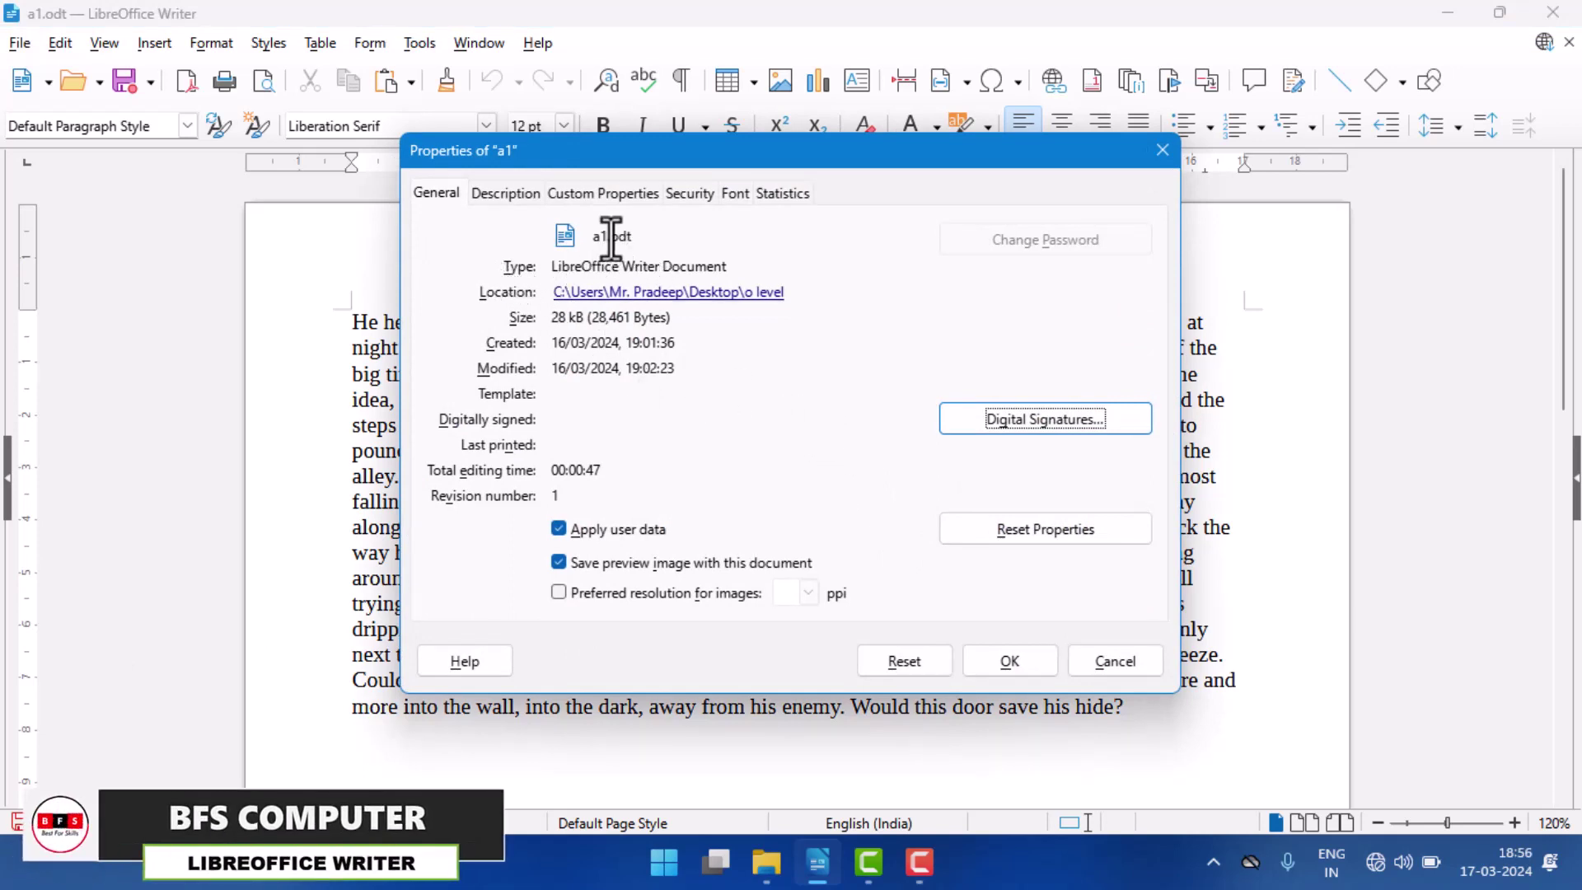
Examine the file name extension and document type in a1's properties and close the dialog.
left_click_drag(618, 236, 653, 237)
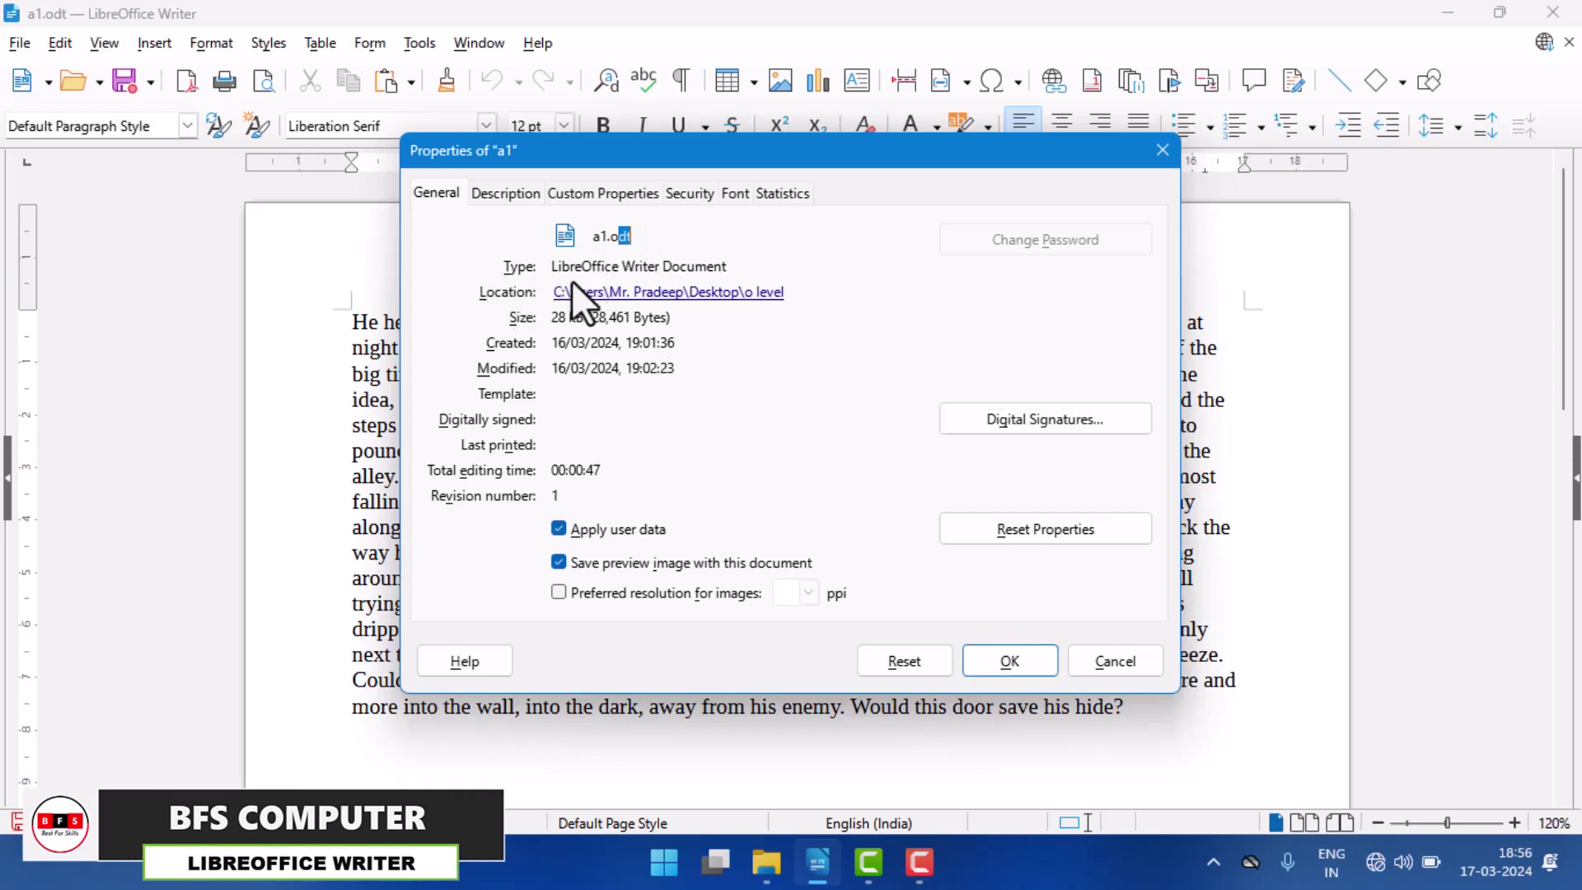
left_click_drag(552, 266, 727, 266)
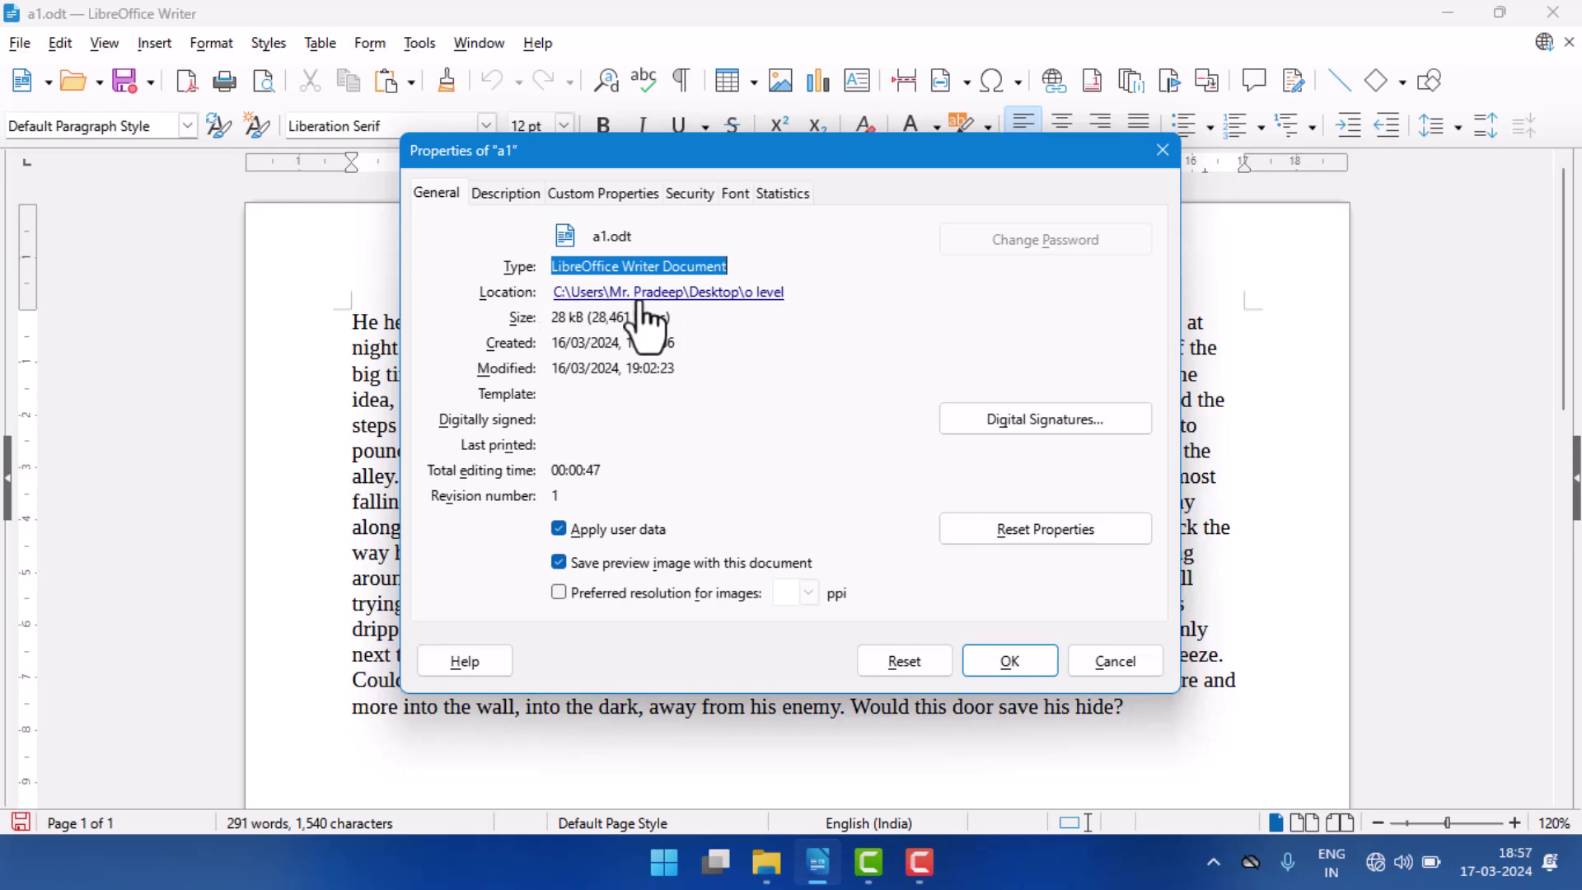
left_click(1162, 150)
Minimize the open windows and browse from This PC through Local Disk (C:), Users, the user's profile folder and Desktop to the o level folder.
left_click(1453, 13)
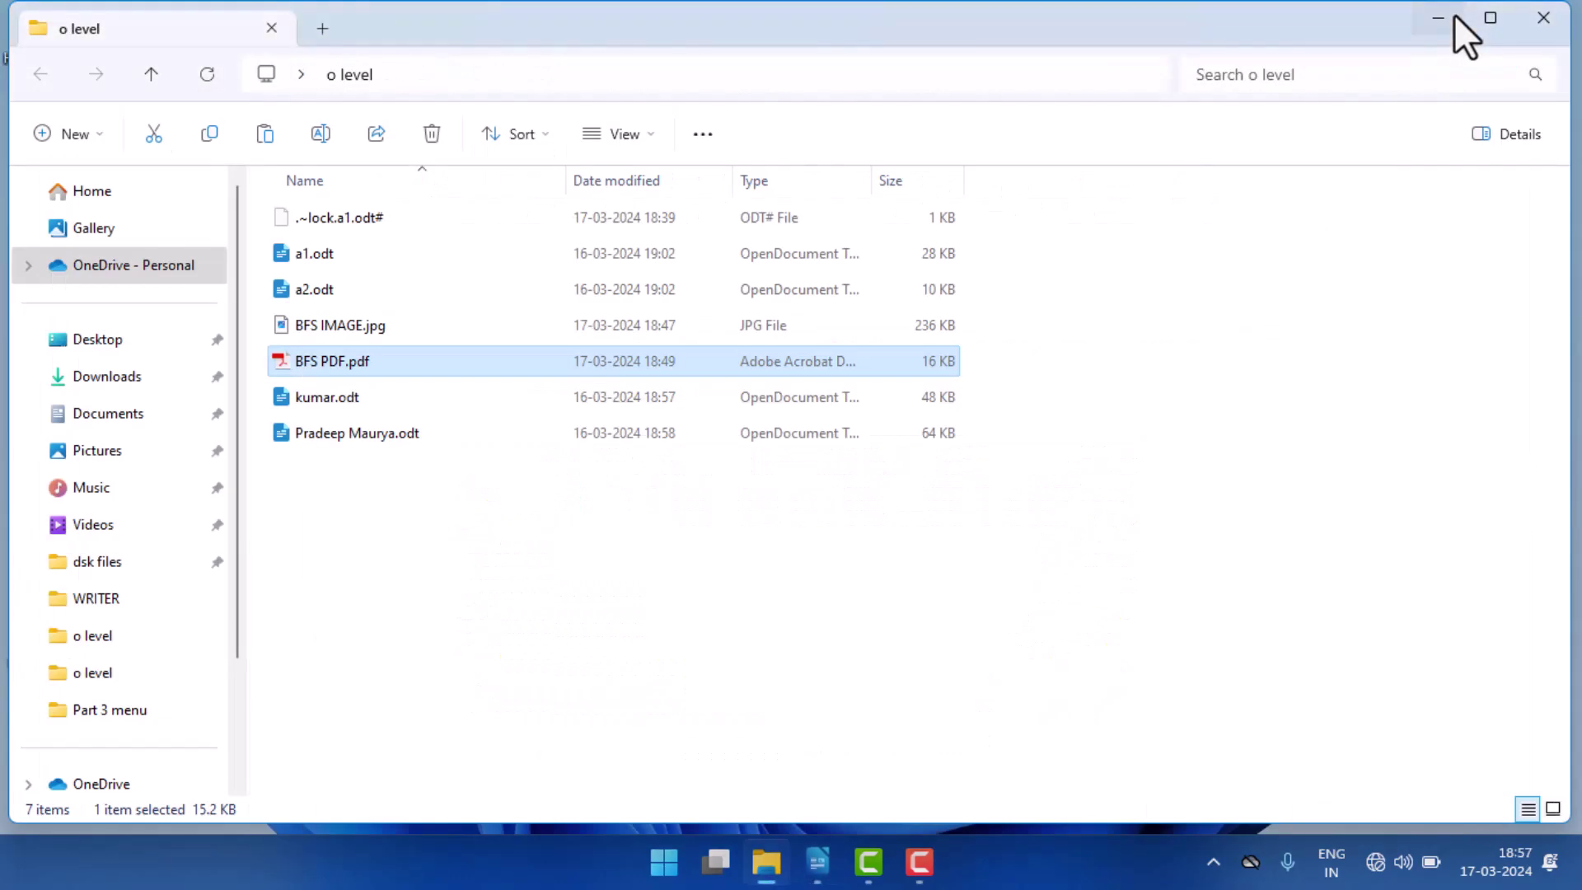
left_click(1451, 13)
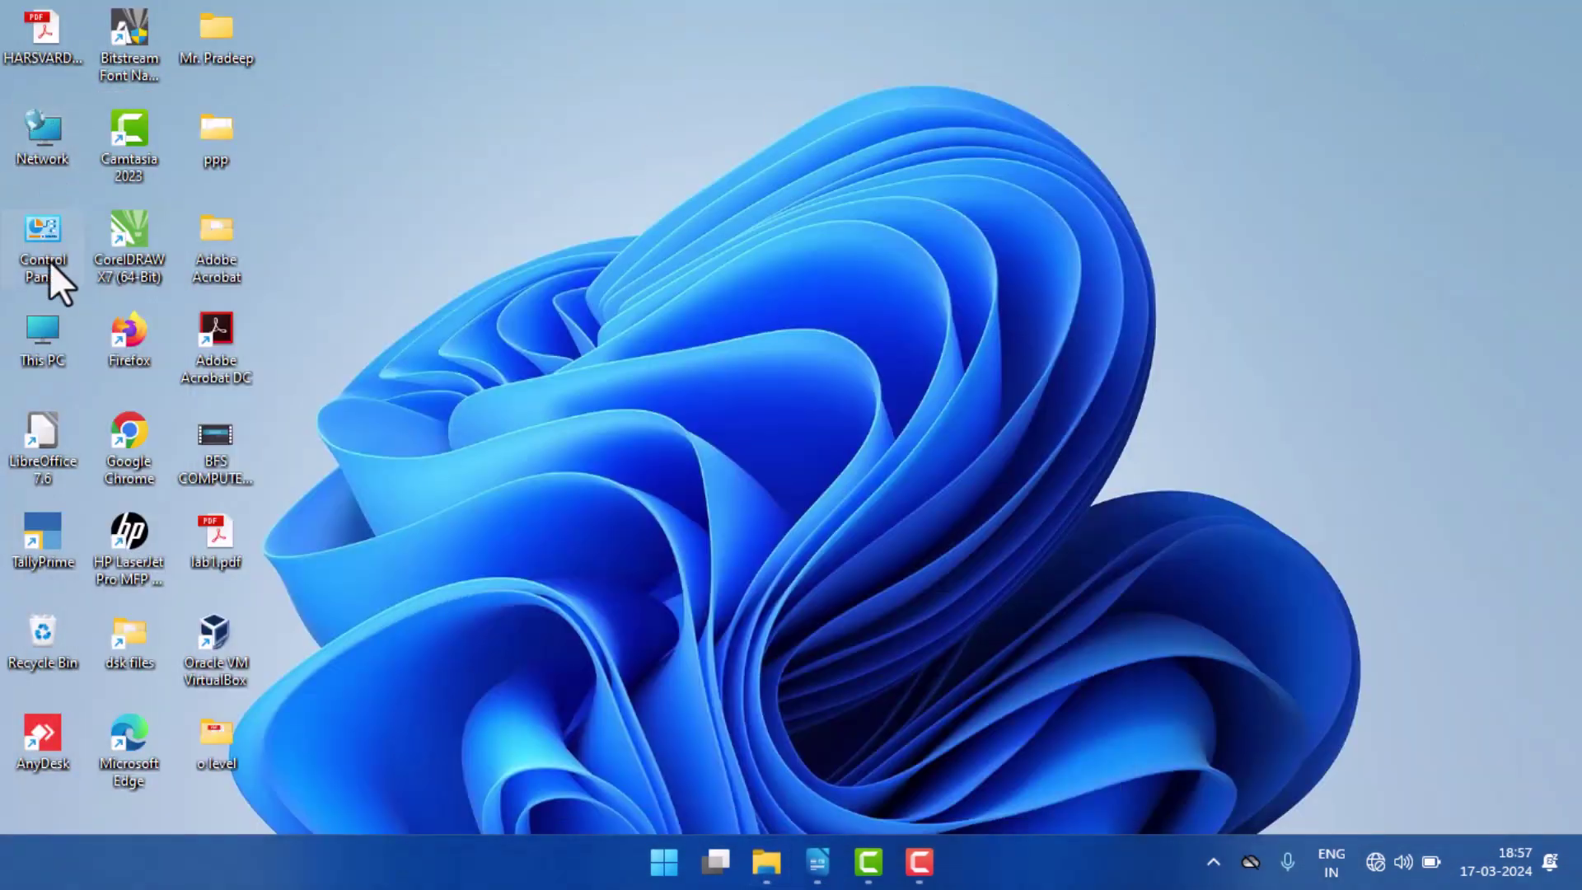
double_click(56, 329)
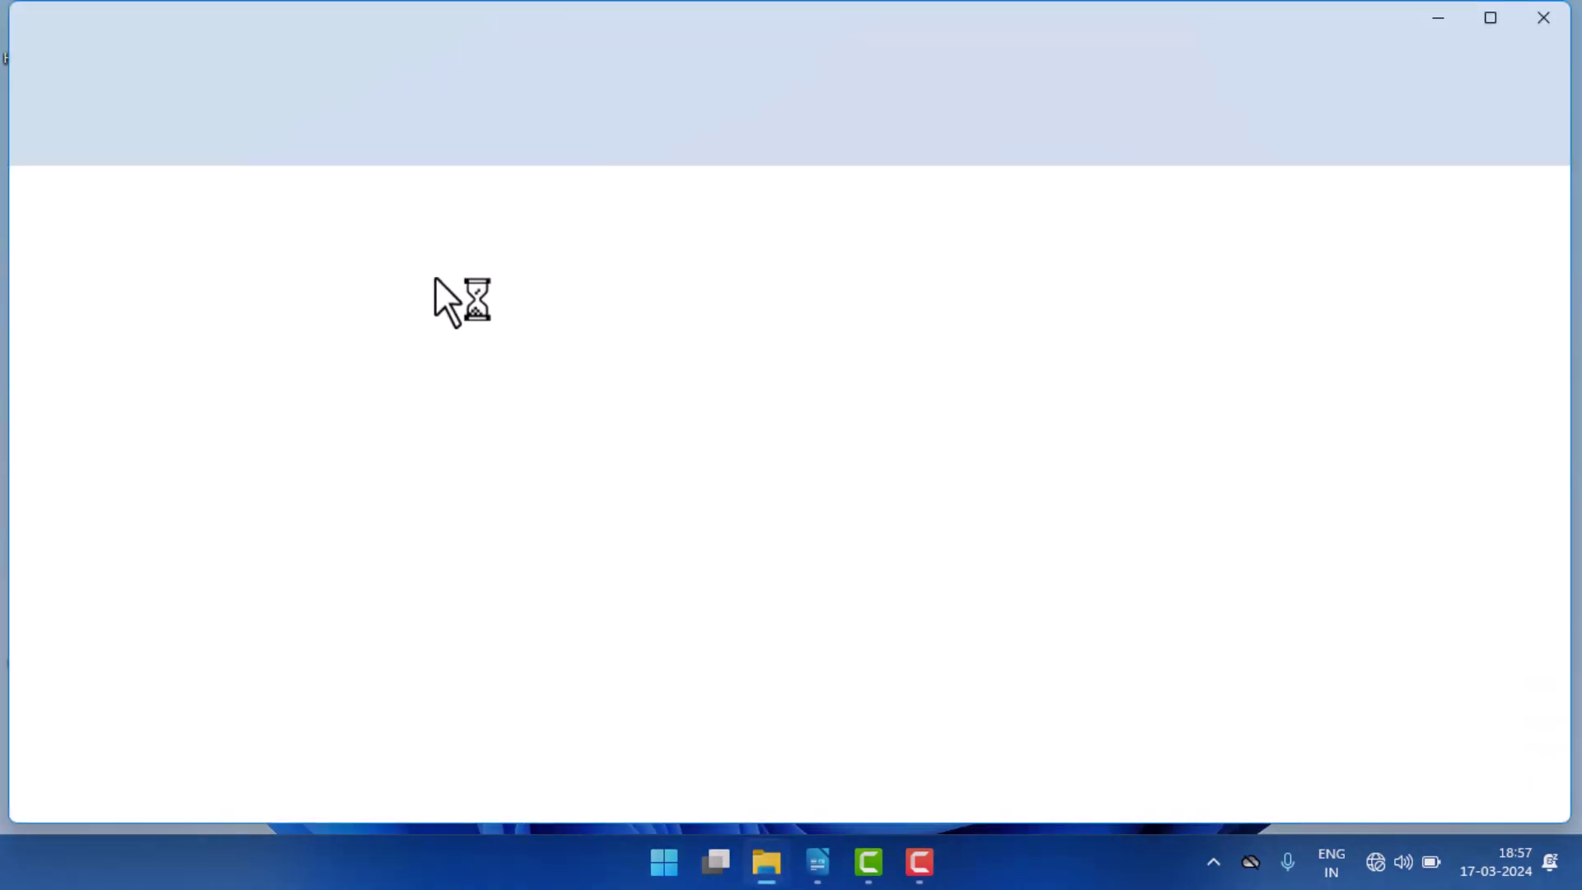
left_click(411, 252)
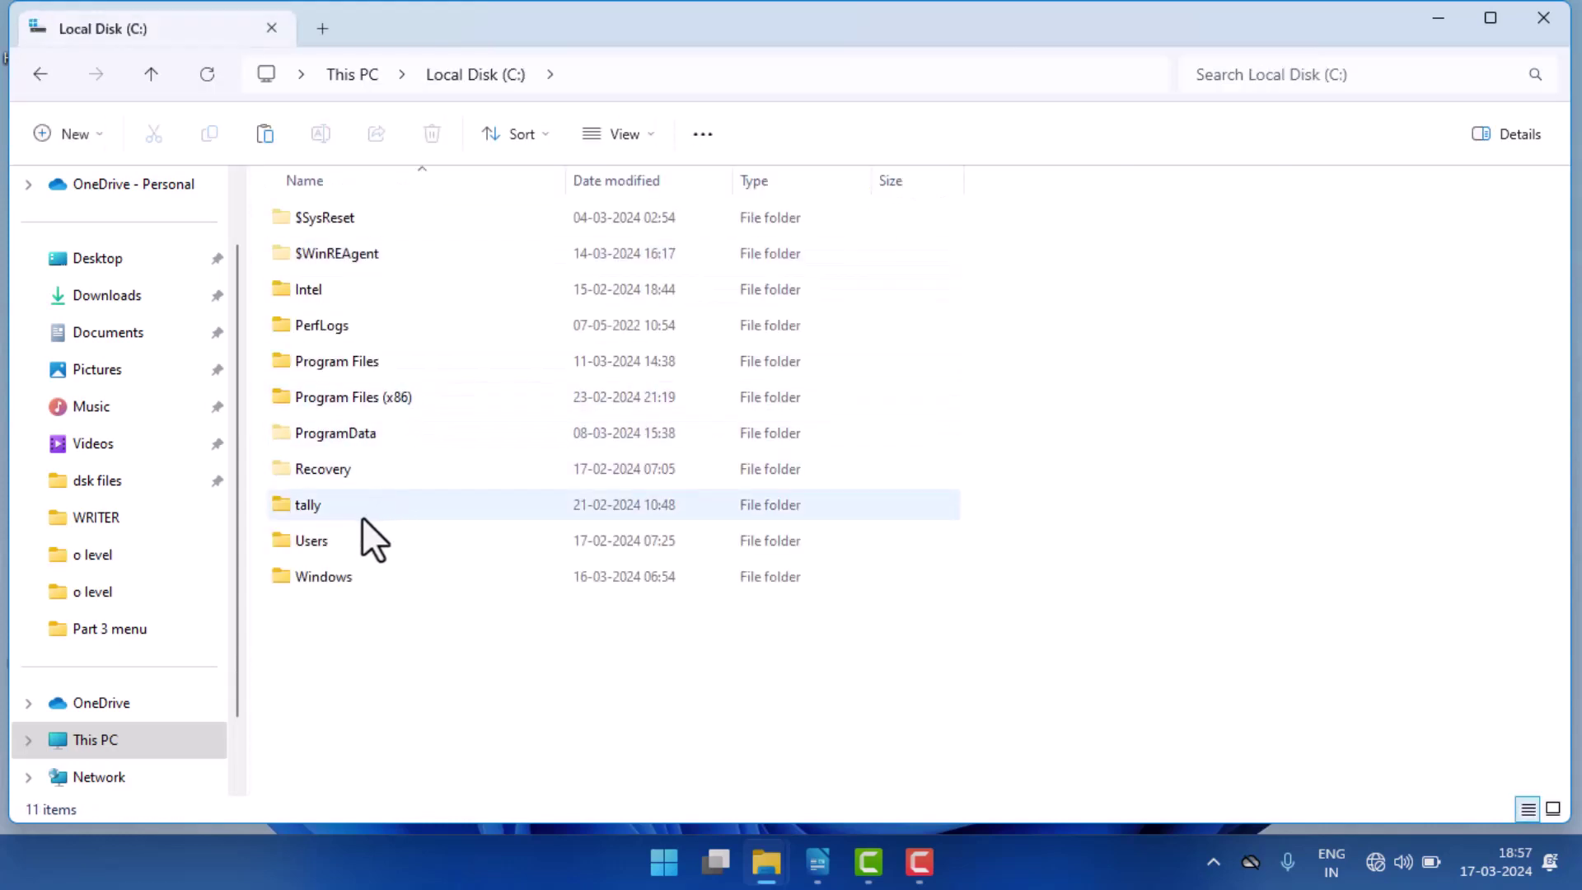
double_click(342, 540)
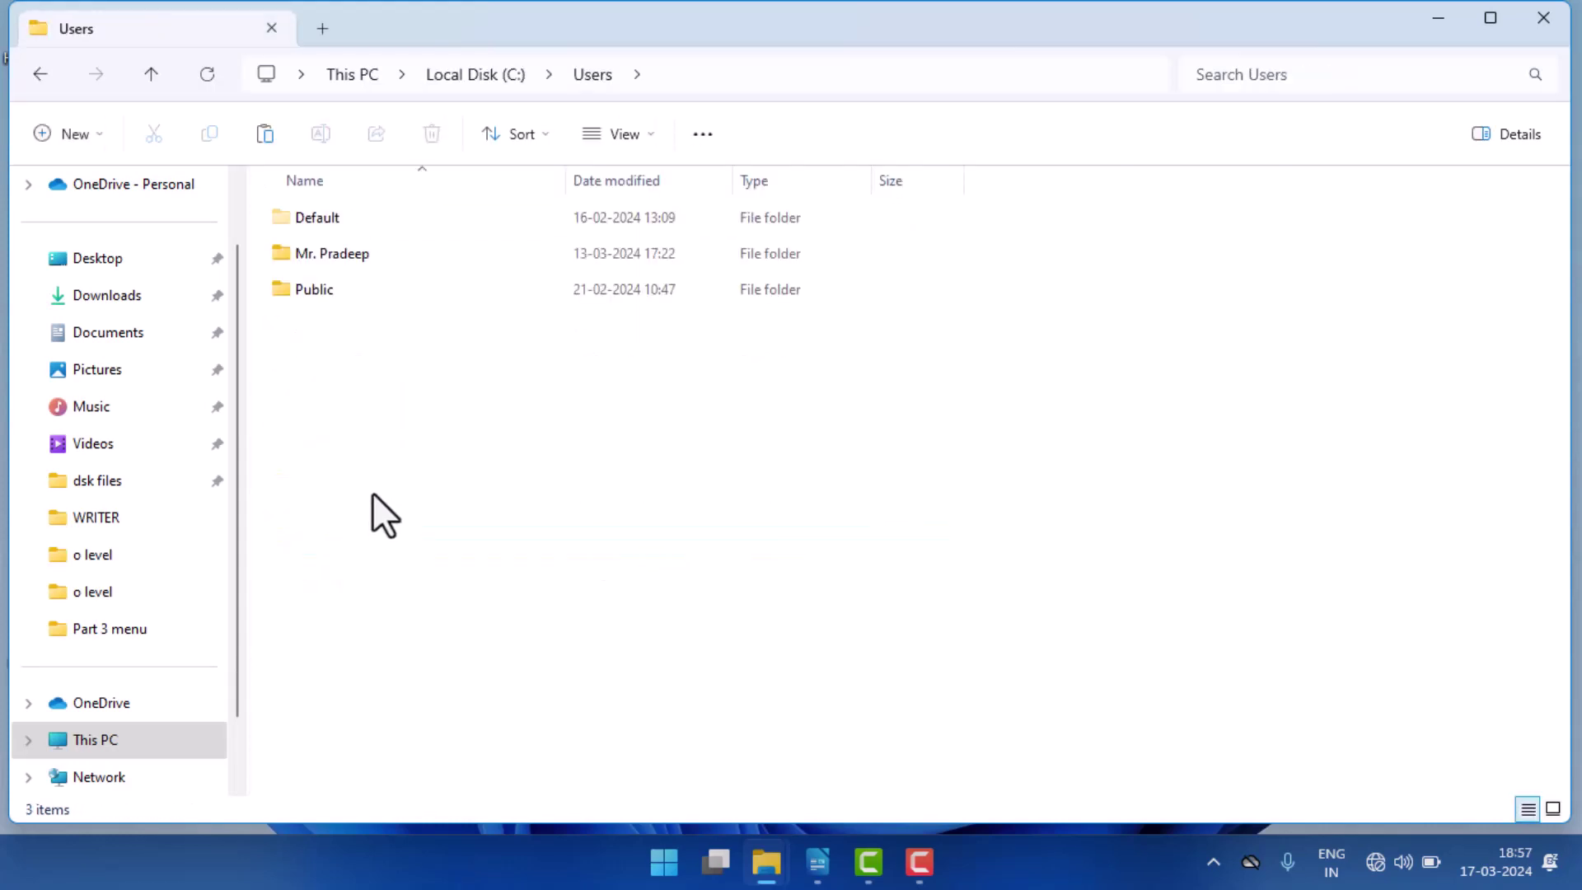
left_click(380, 259)
double_click(379, 259)
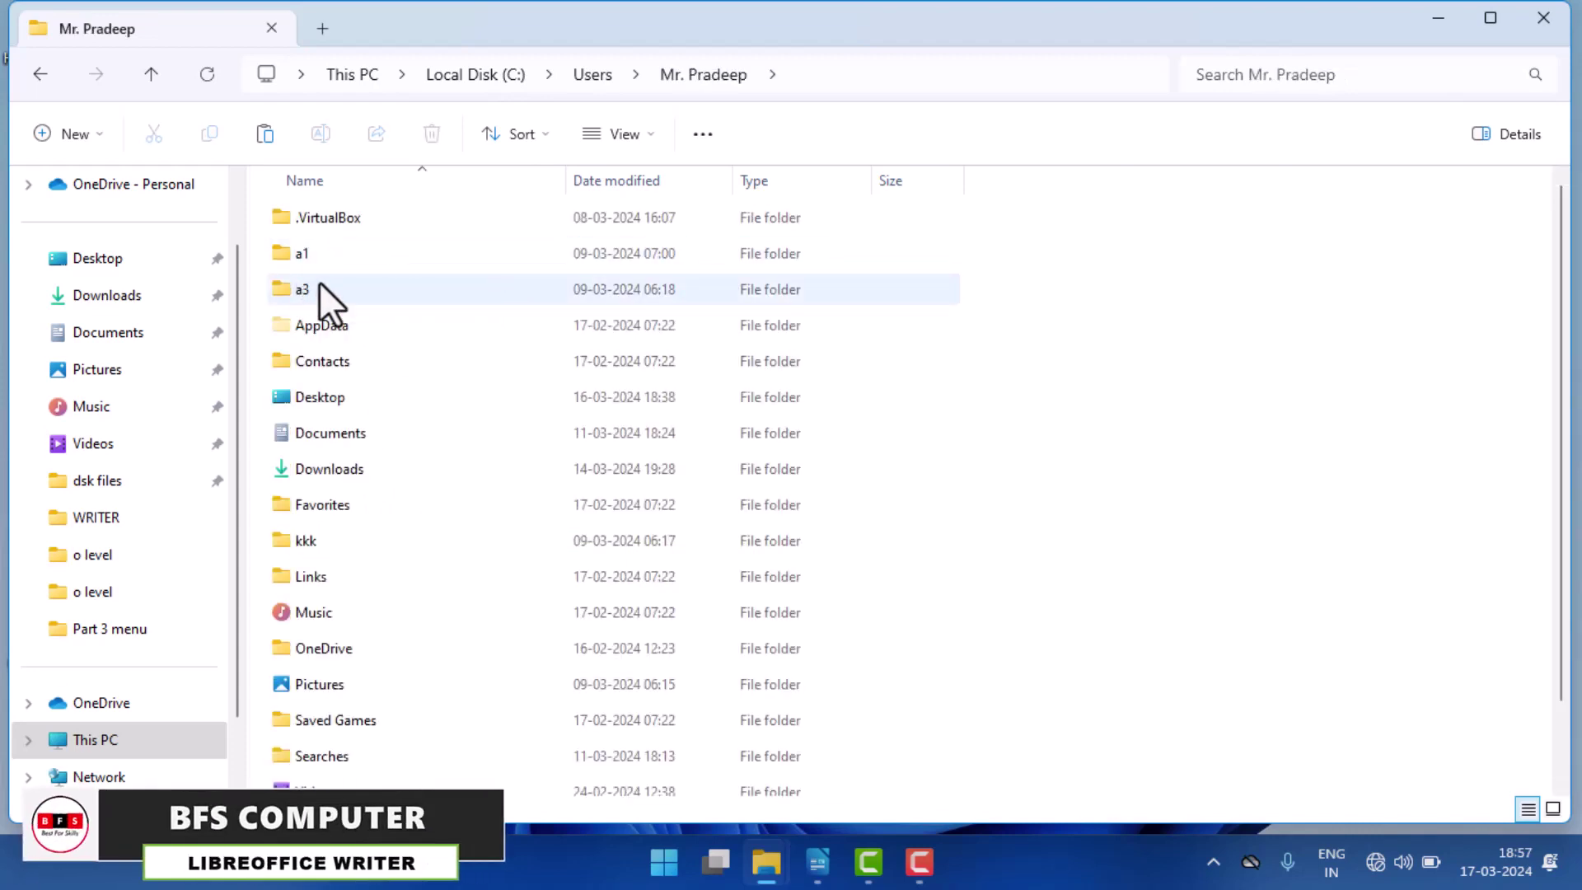
scroll(340, 313, "down", 1)
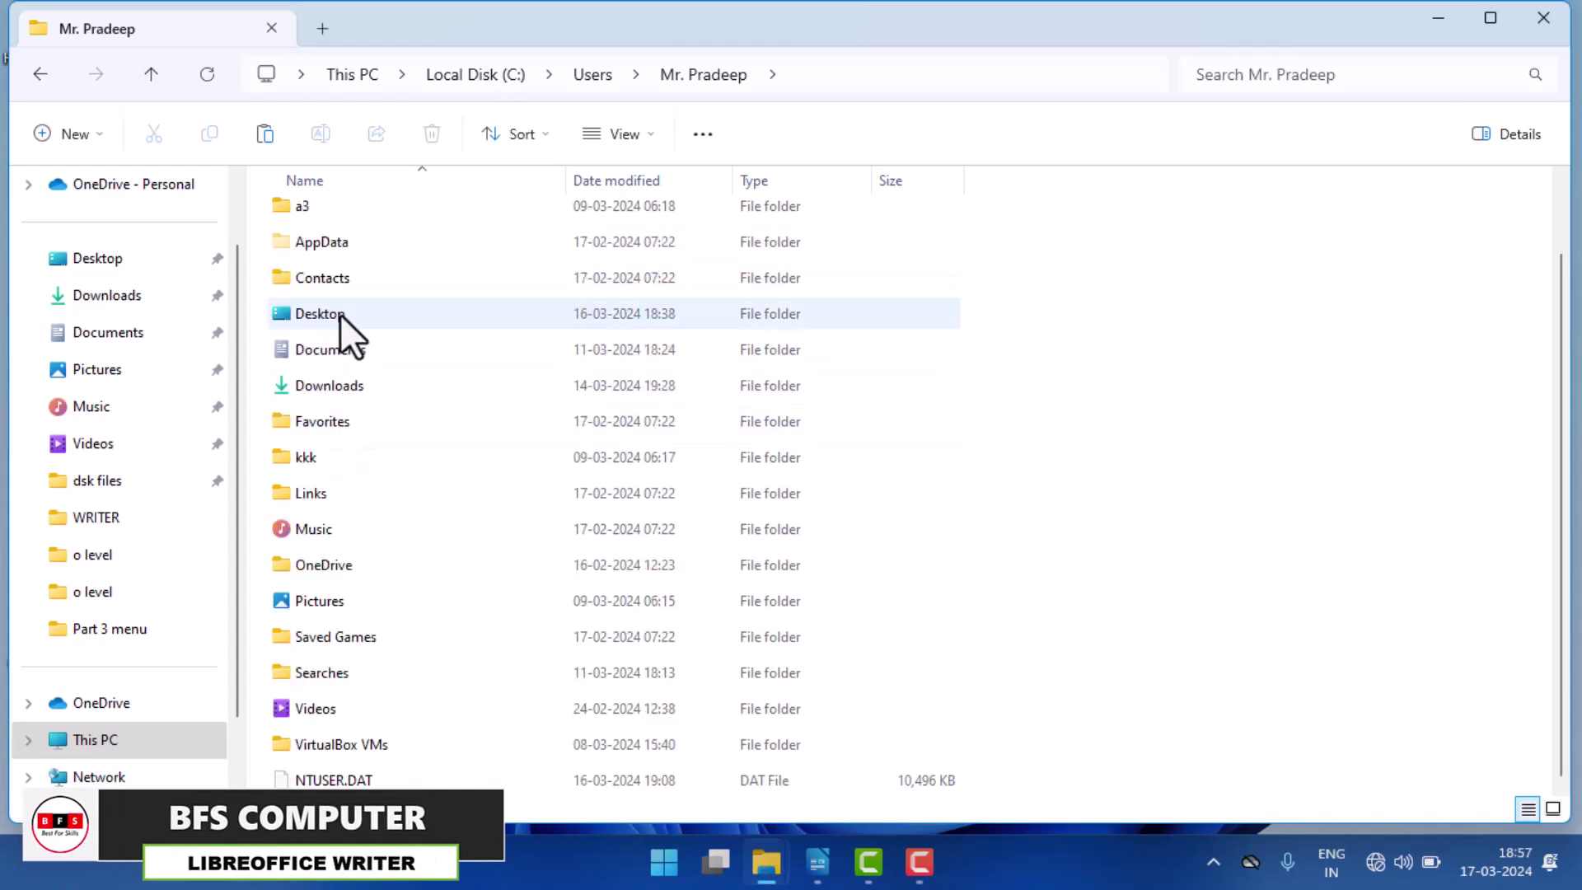
double_click(339, 313)
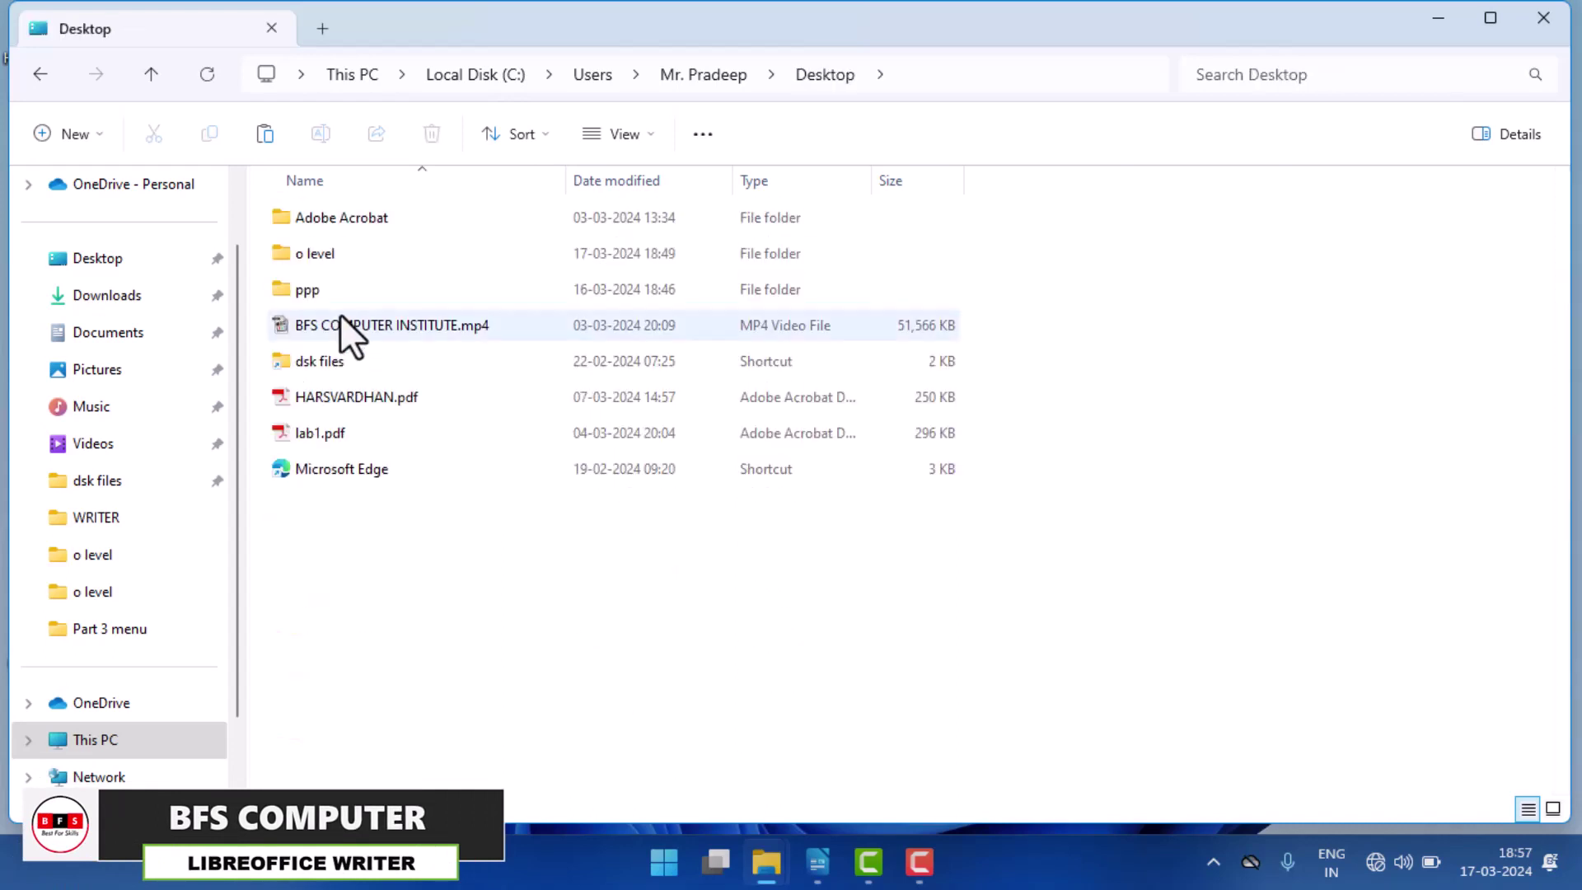
double_click(367, 255)
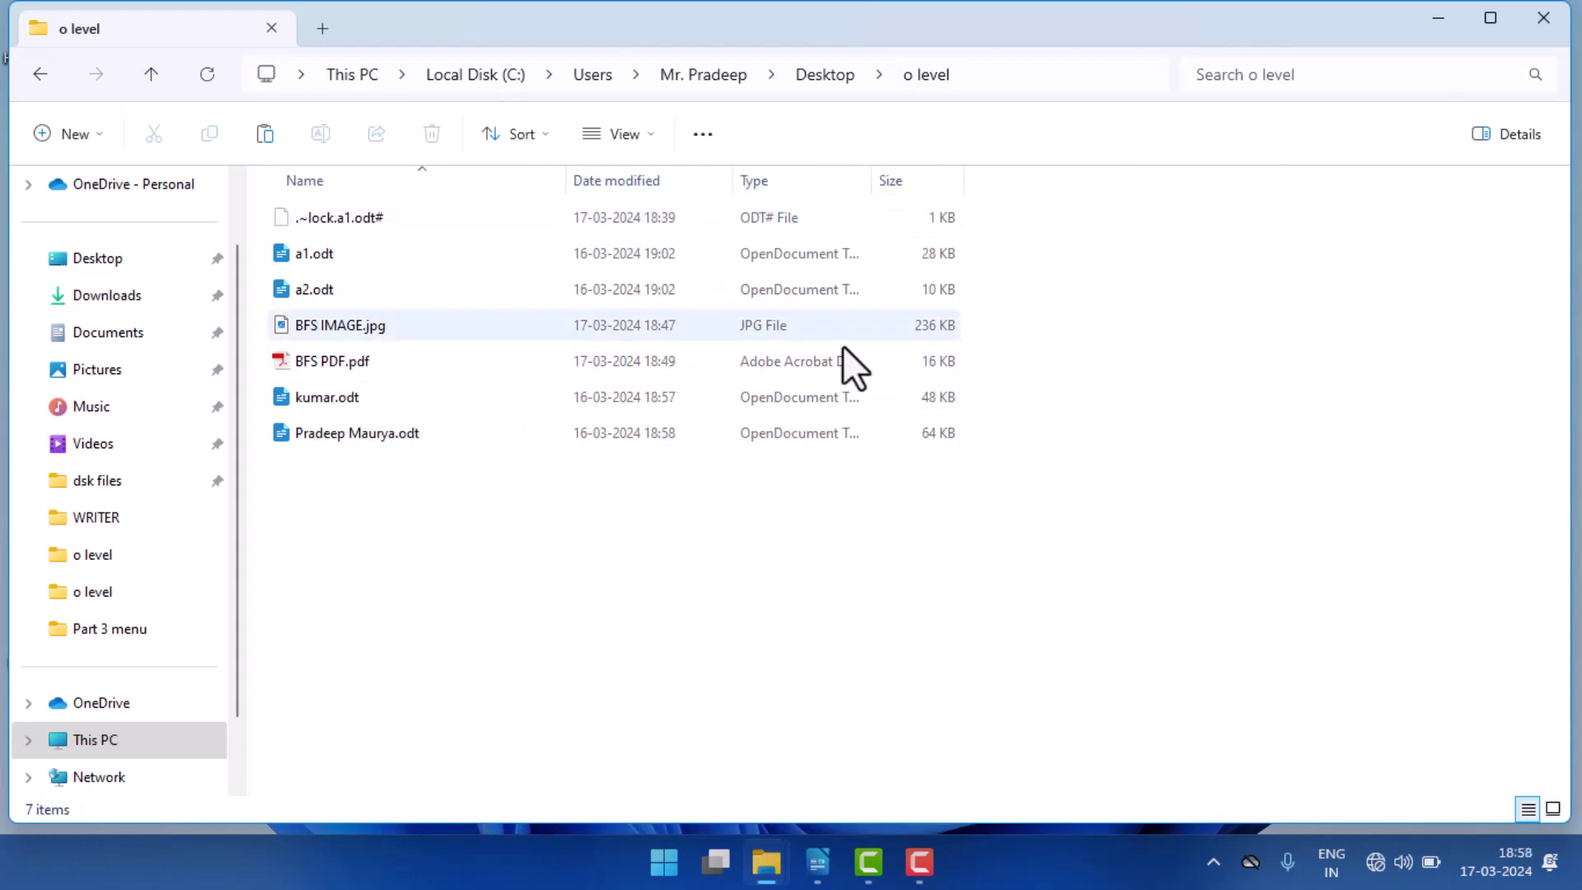
Show the o level folder's full path in File Explorer for comparison with the document location, and close the window.
left_click(976, 76)
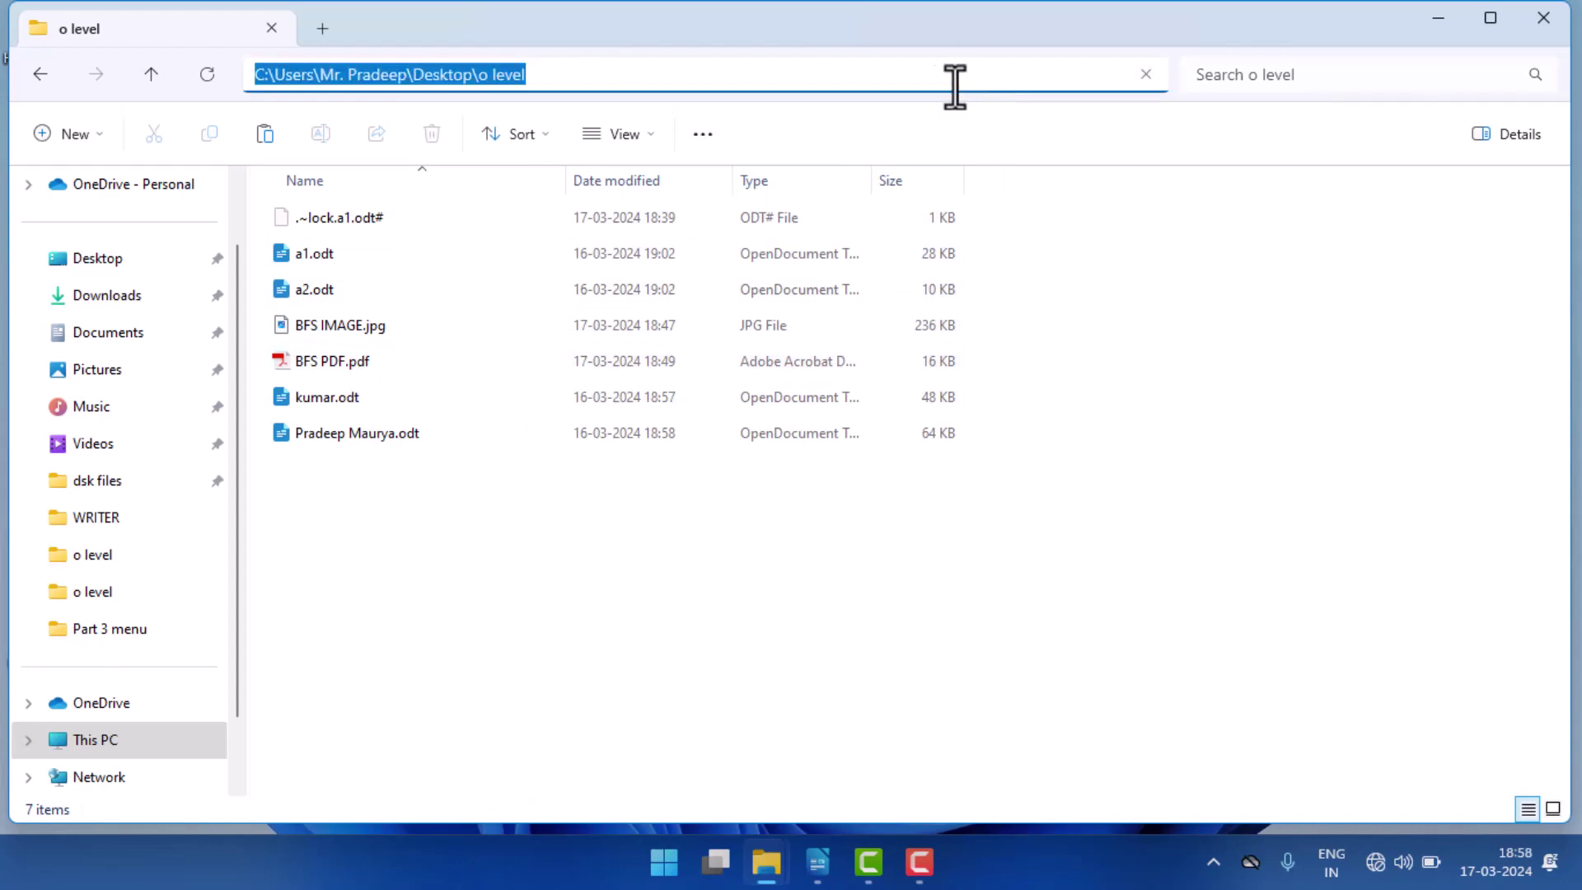
left_click(687, 89)
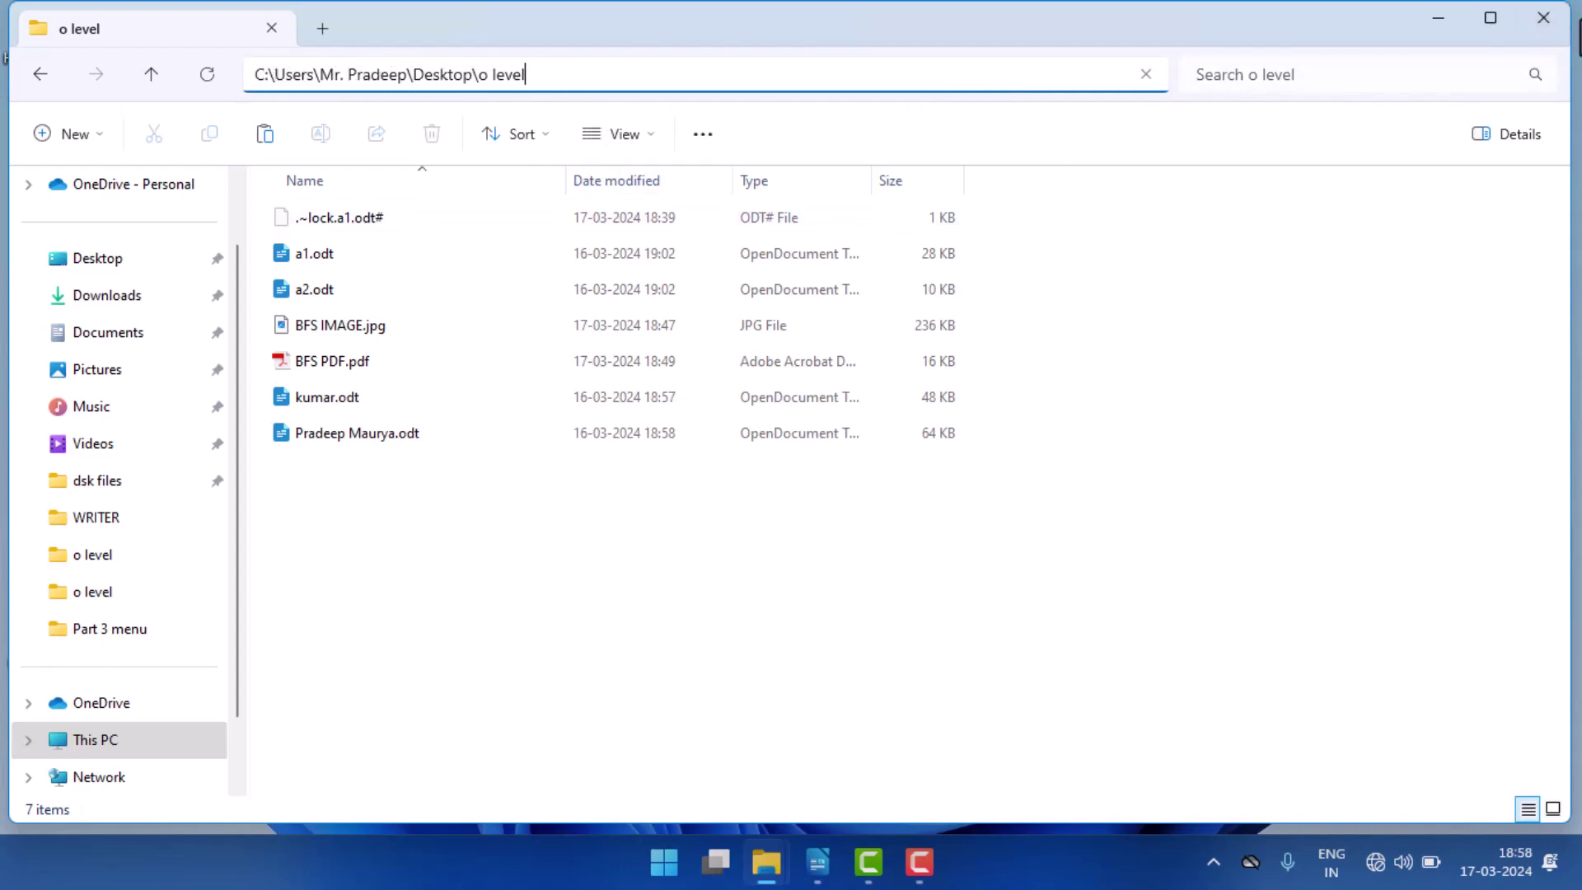
left_click(1544, 21)
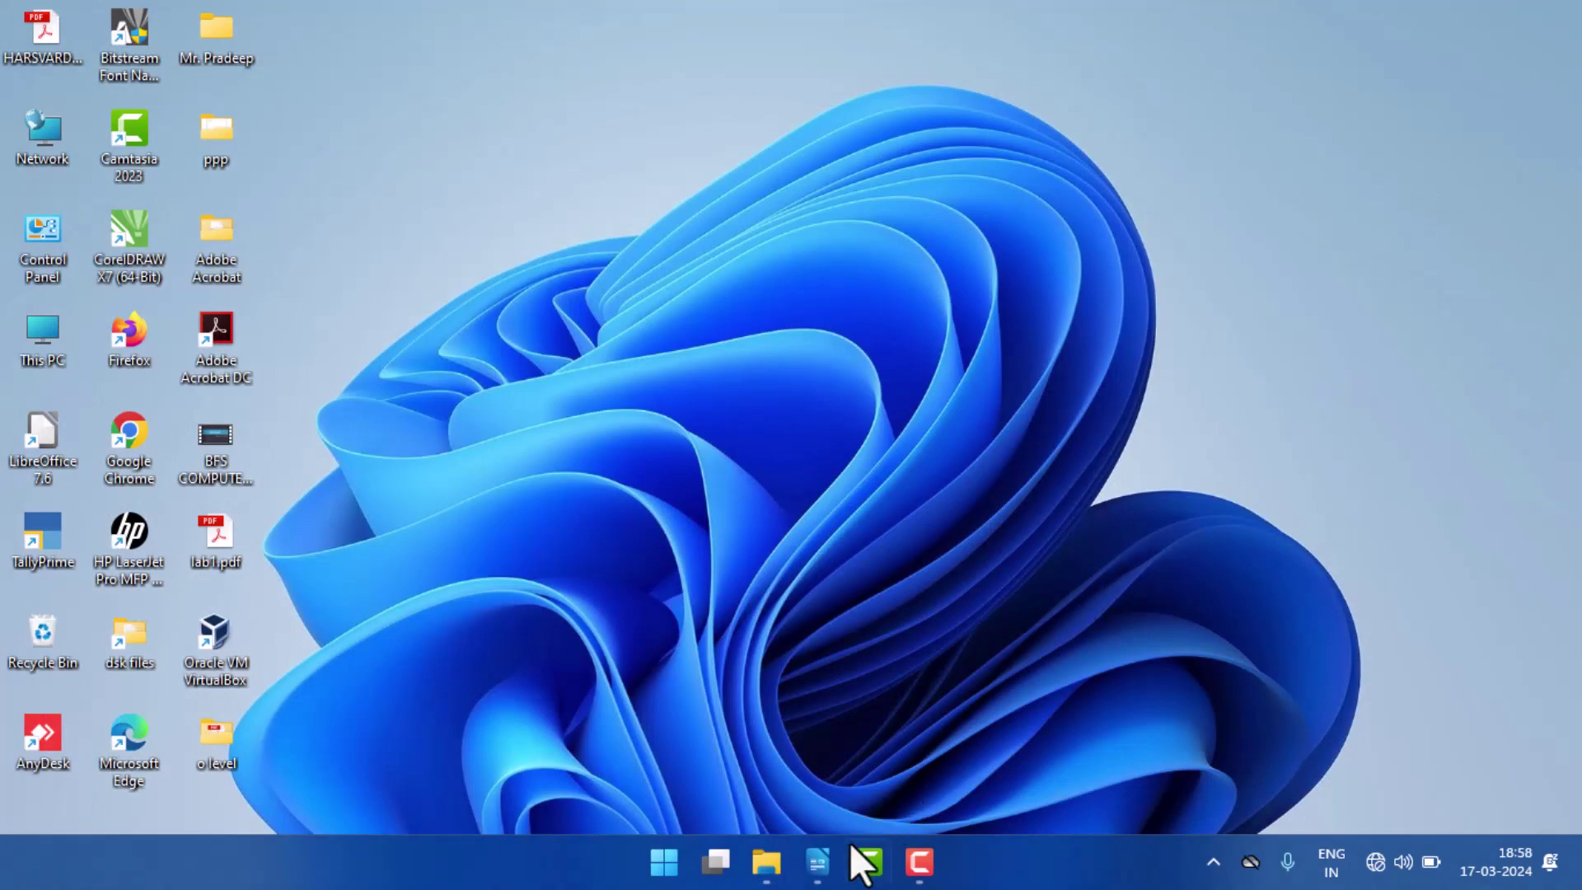
Switch back to LibreOffice Writer, examine the size, creation date and modification date in a1's properties, and cancel the dialog.
left_click(826, 861)
left_click(20, 42)
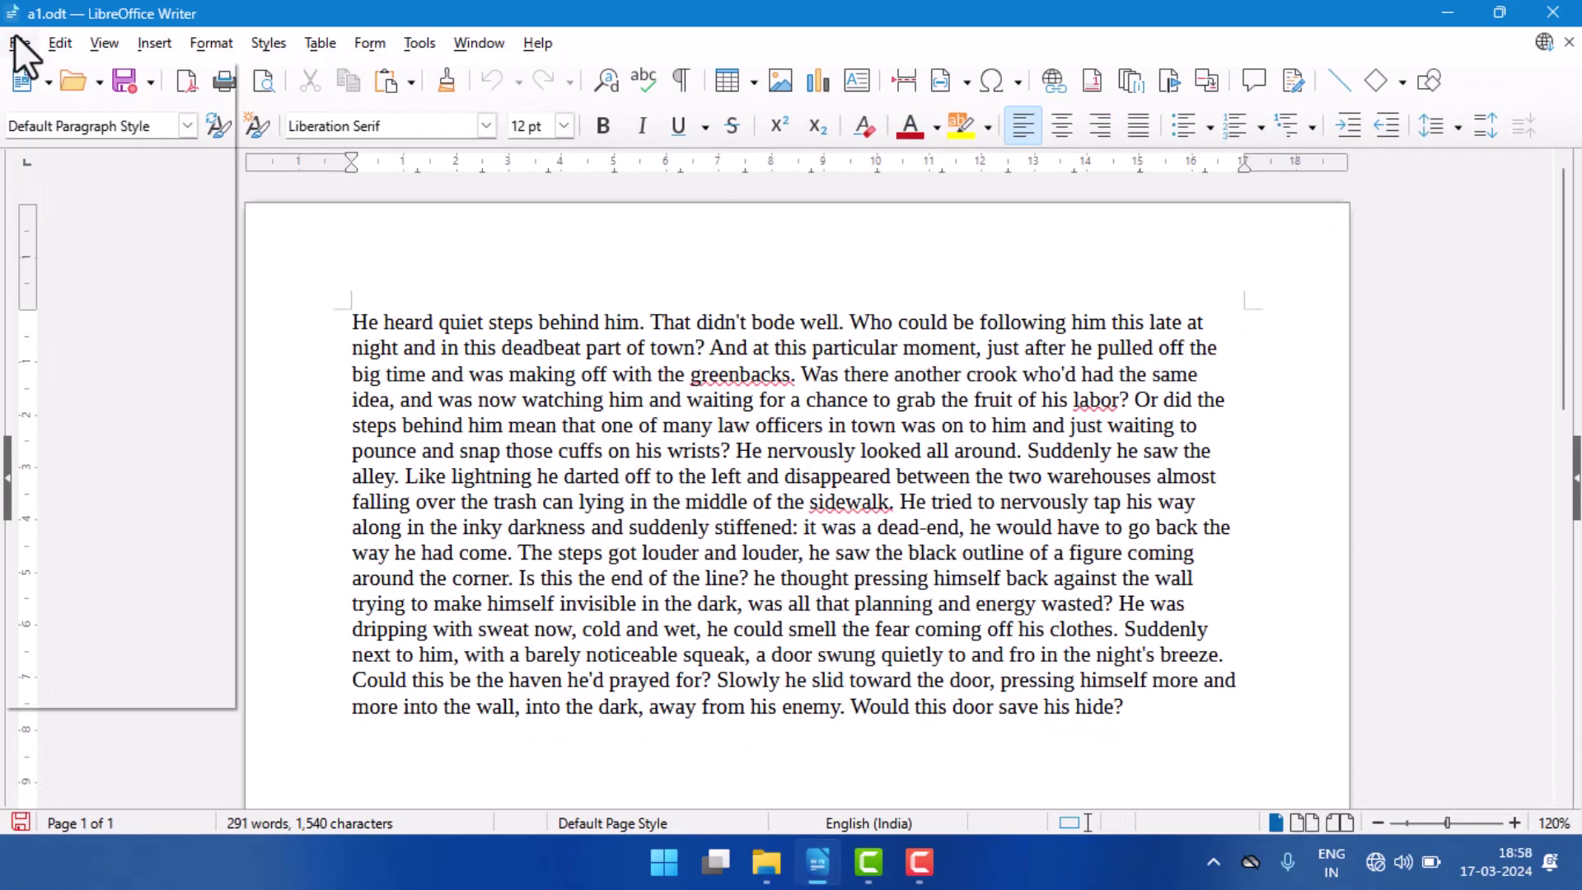
left_click(87, 641)
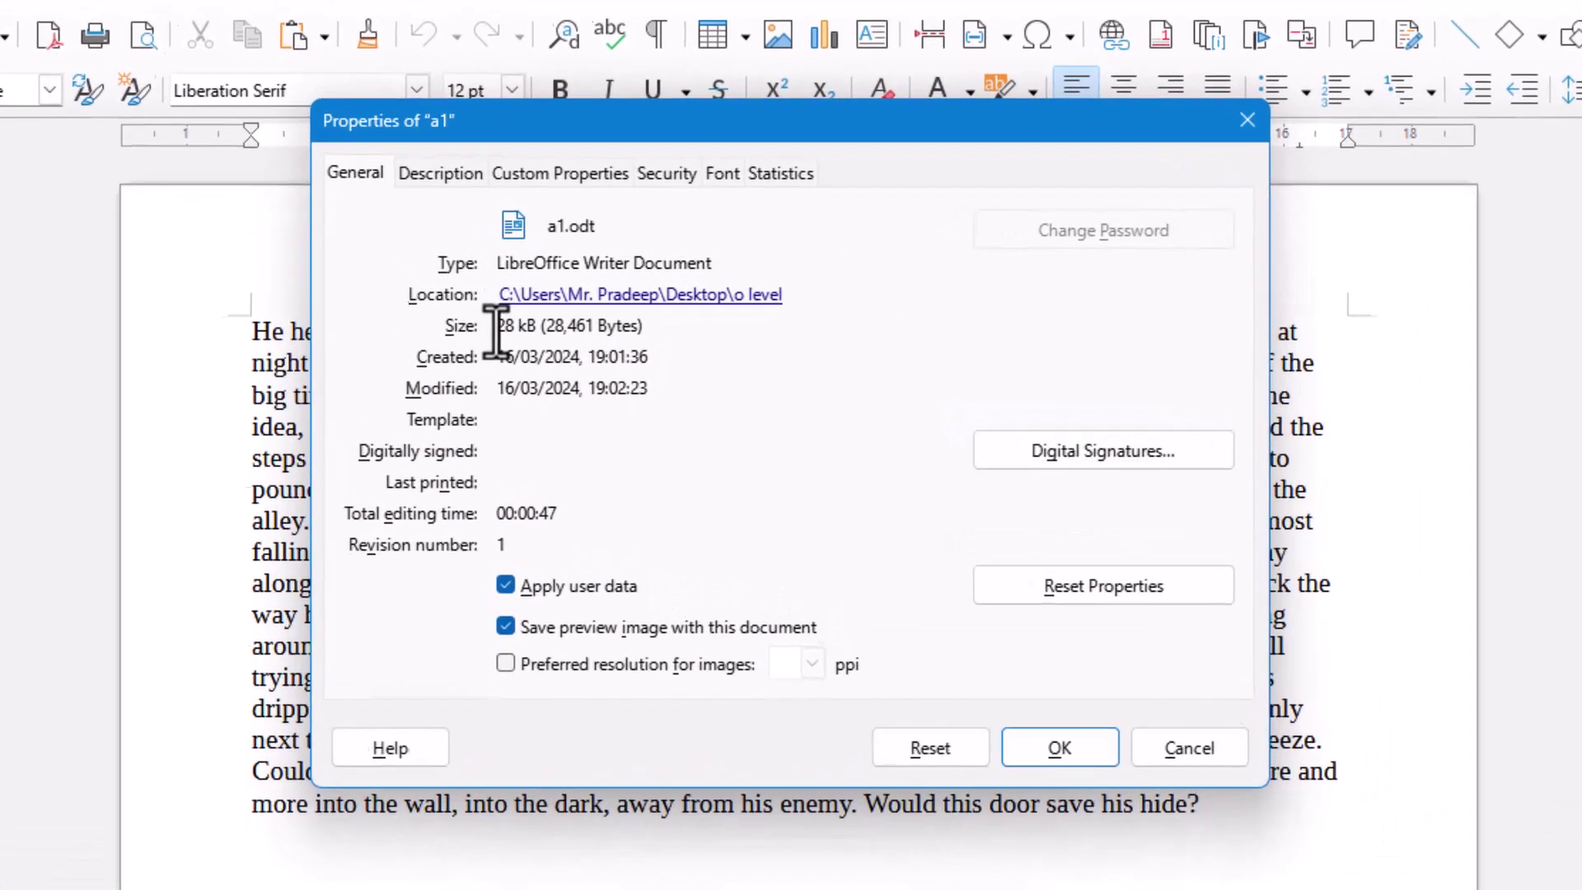
left_click_drag(550, 318, 676, 321)
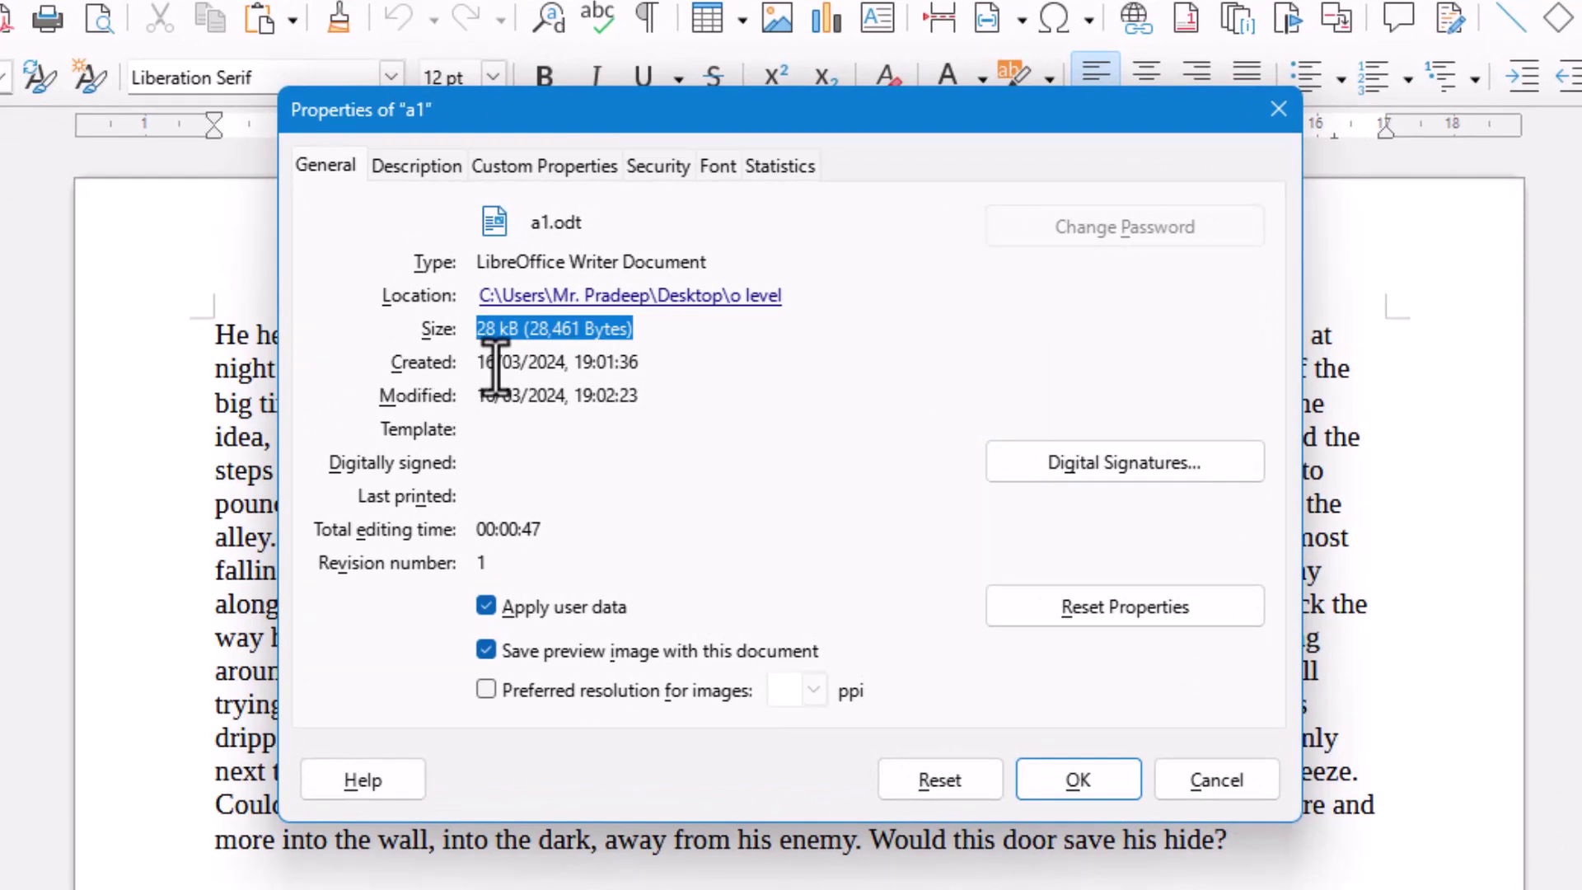
left_click_drag(607, 362, 641, 396)
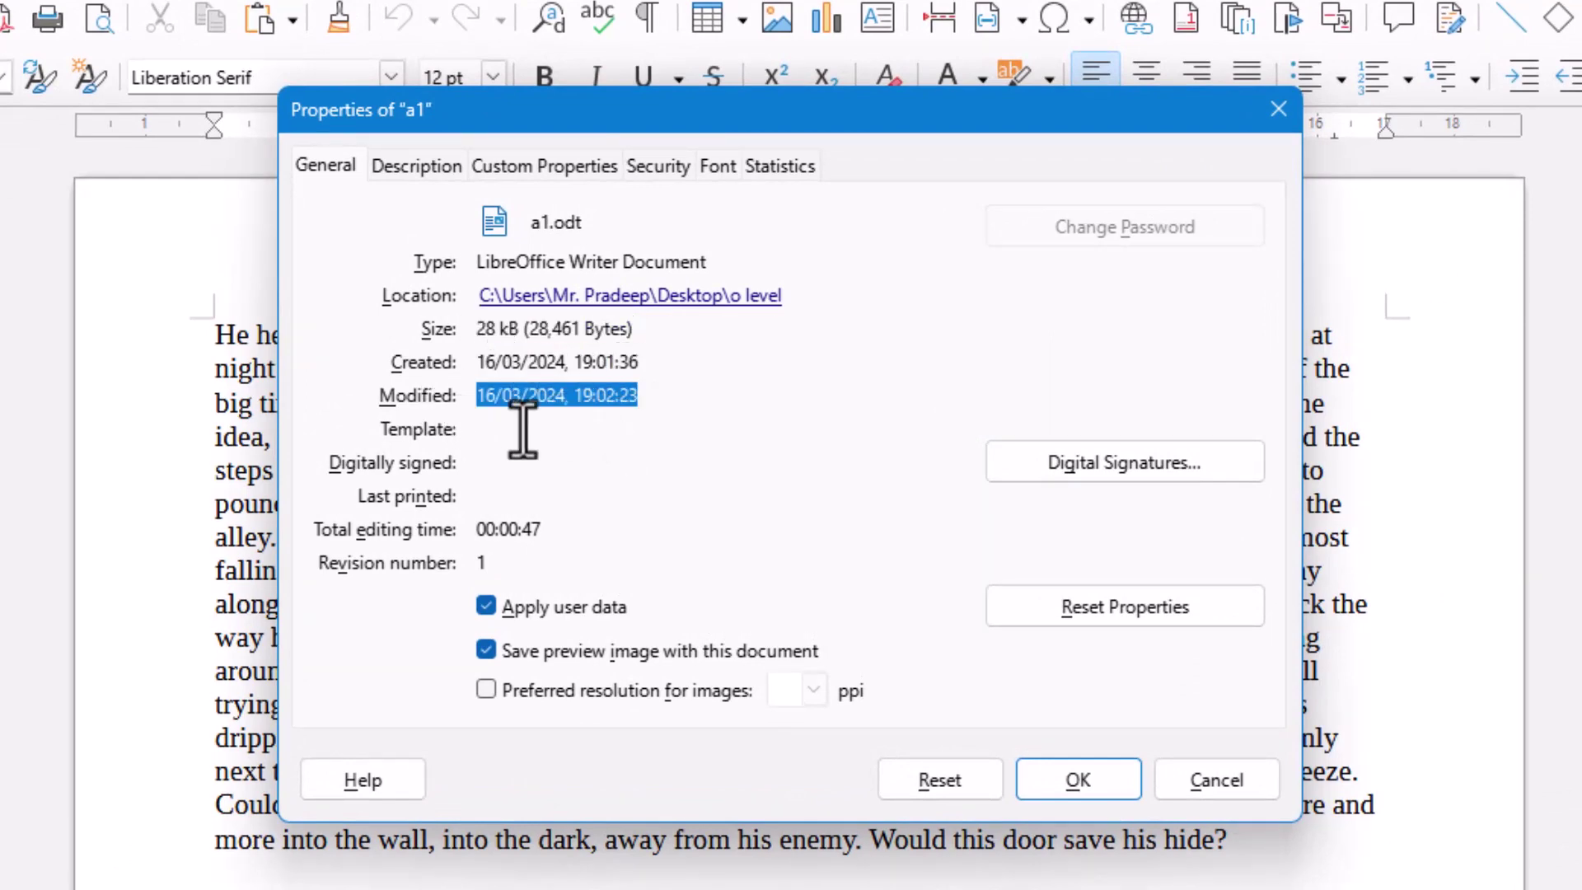
left_click(475, 459)
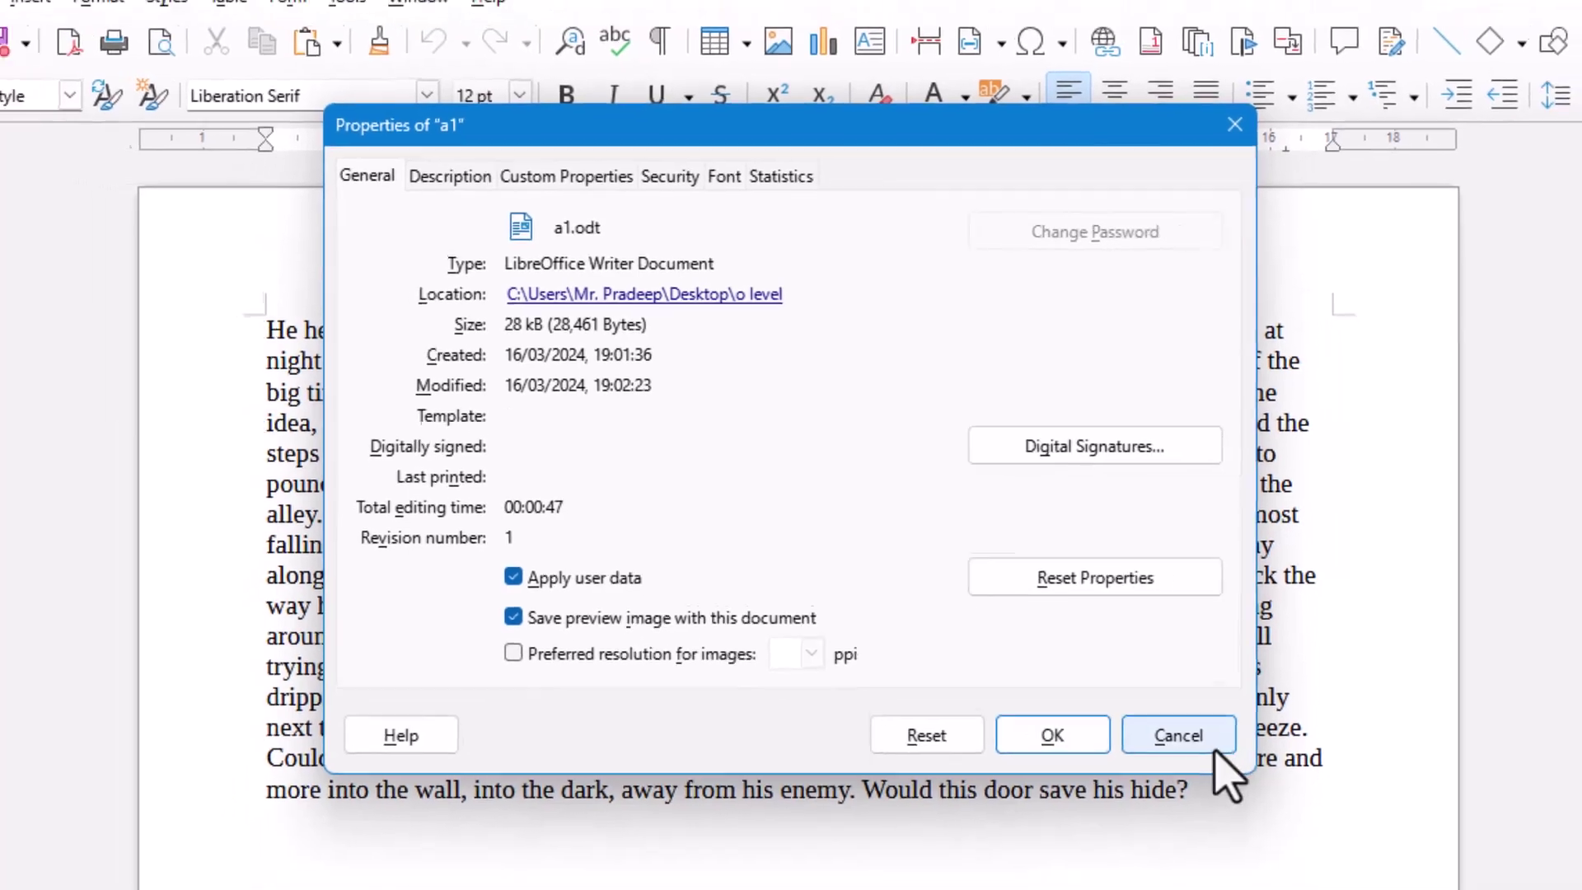
left_click(1216, 780)
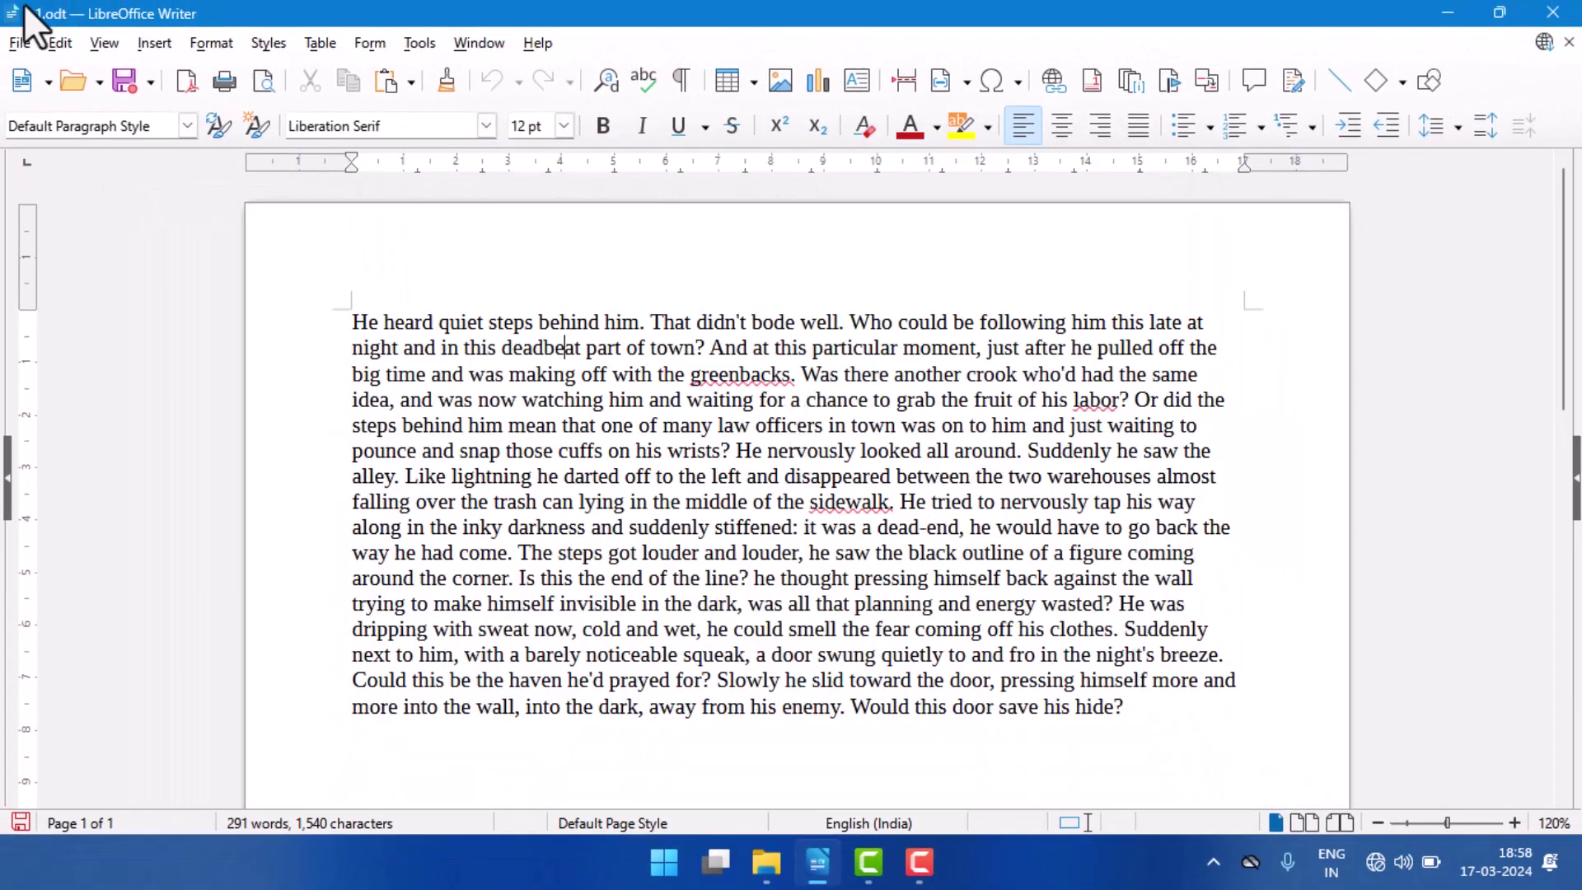
Start the Digital Signatures command for a1.odt and decline saving the document for signing.
left_click(7, 43)
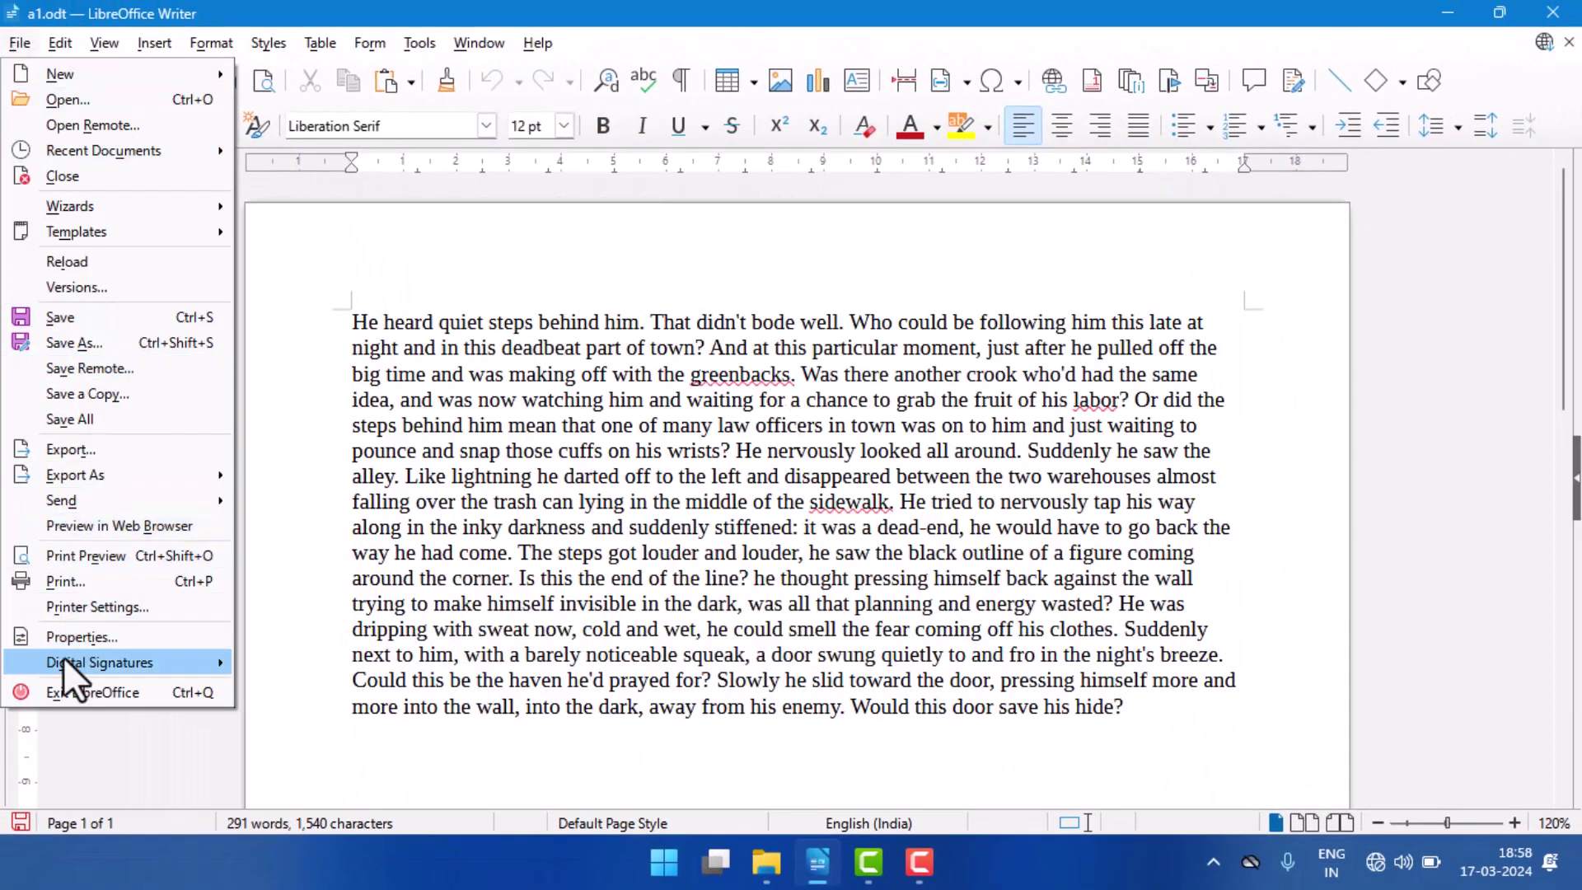
mouse_move(59, 667)
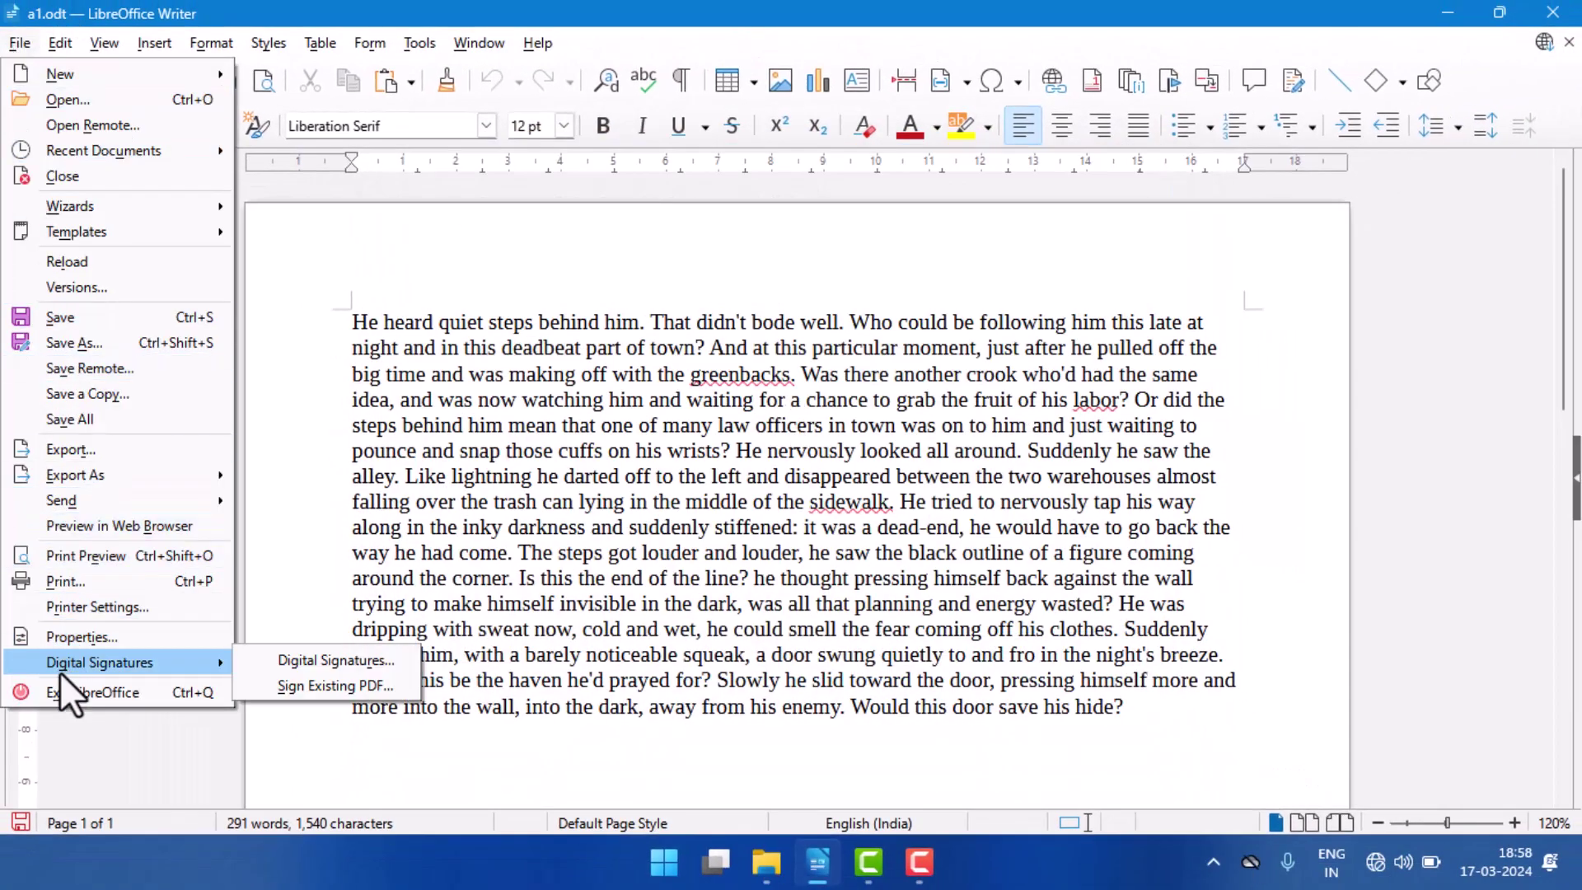
left_click(335, 664)
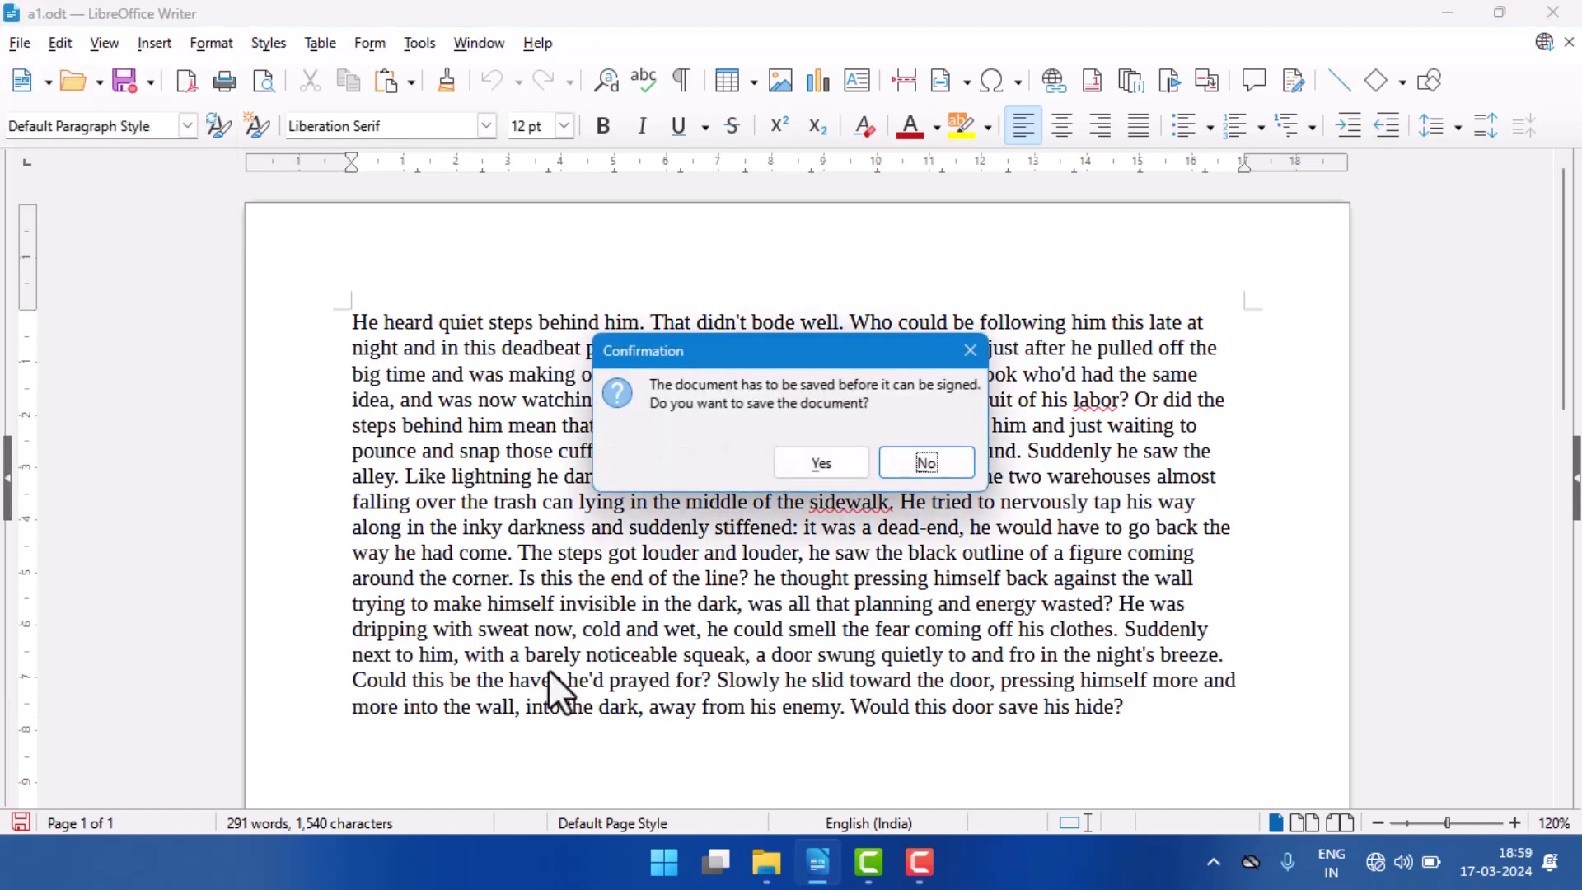
left_click(931, 466)
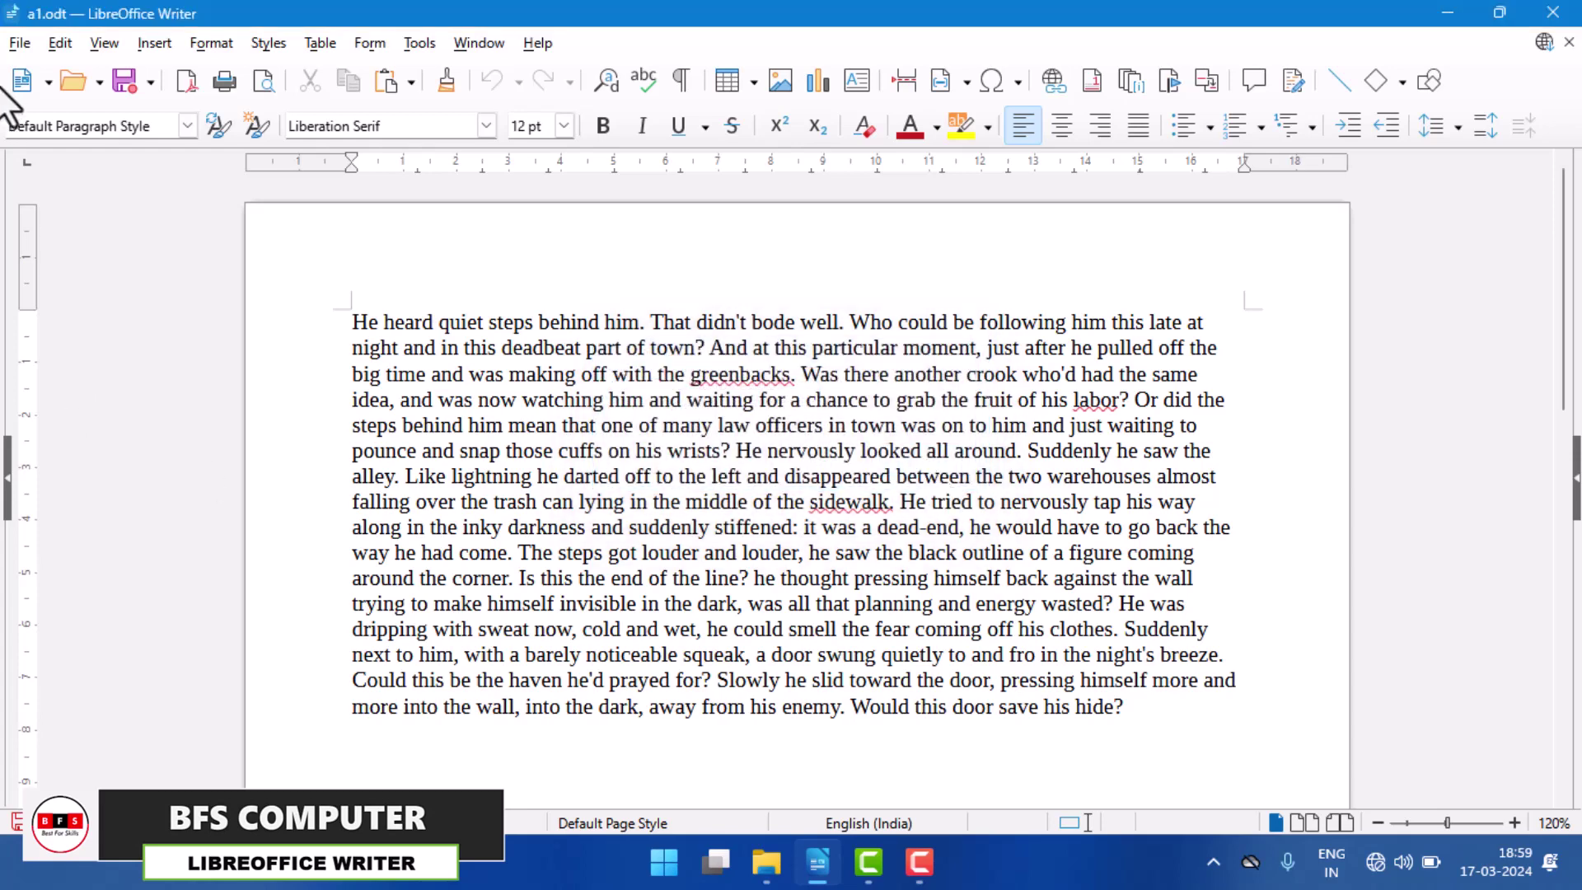
Exit LibreOffice and save the changes to a1.odt.
left_click(16, 43)
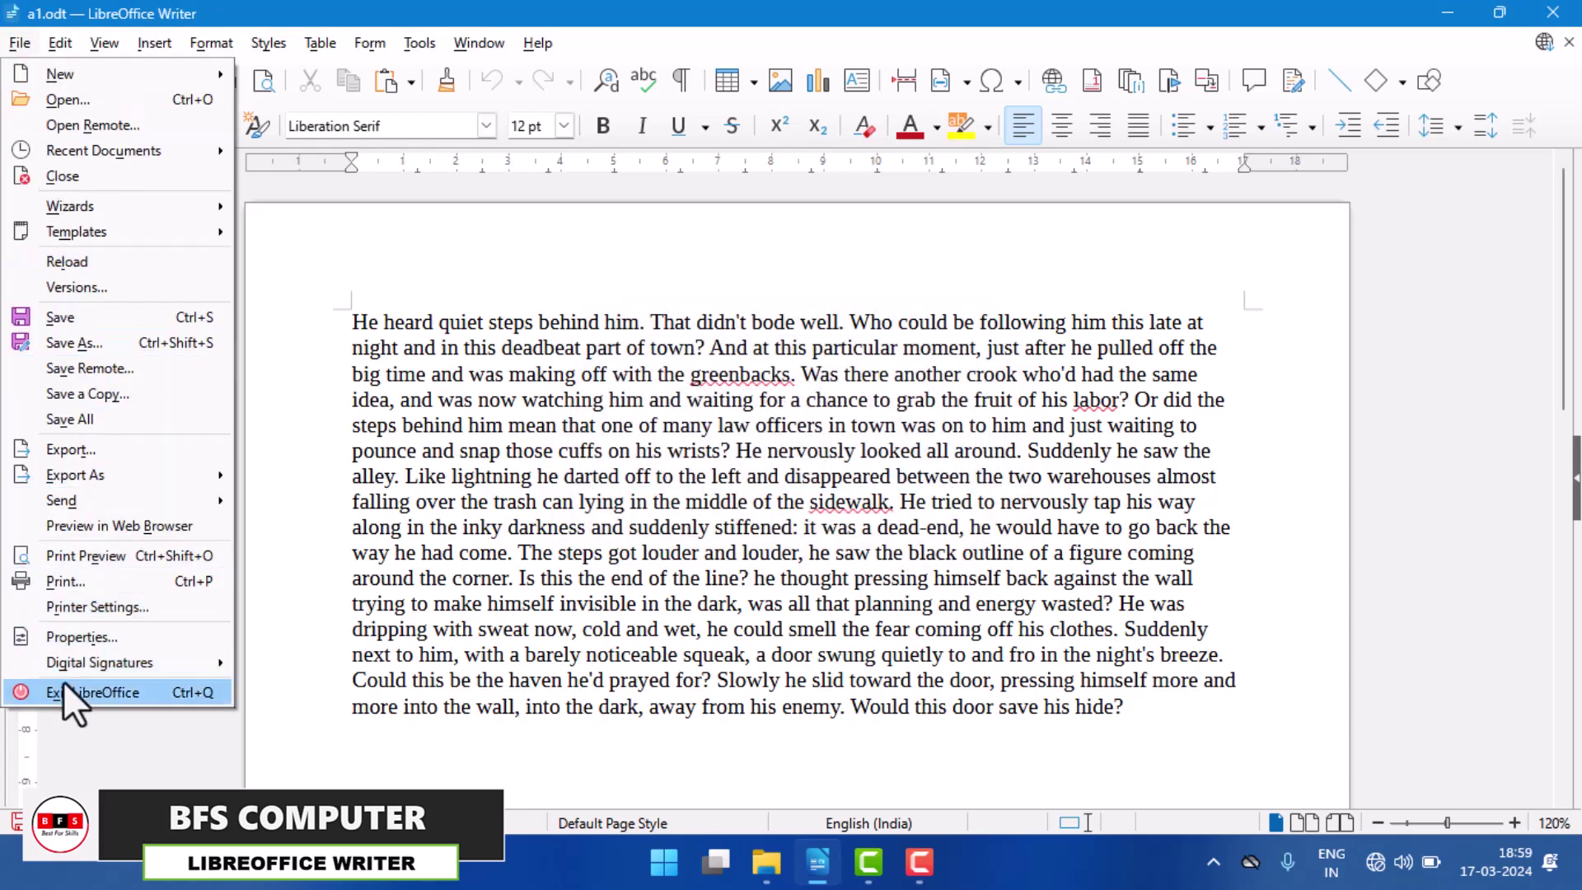
left_click(195, 690)
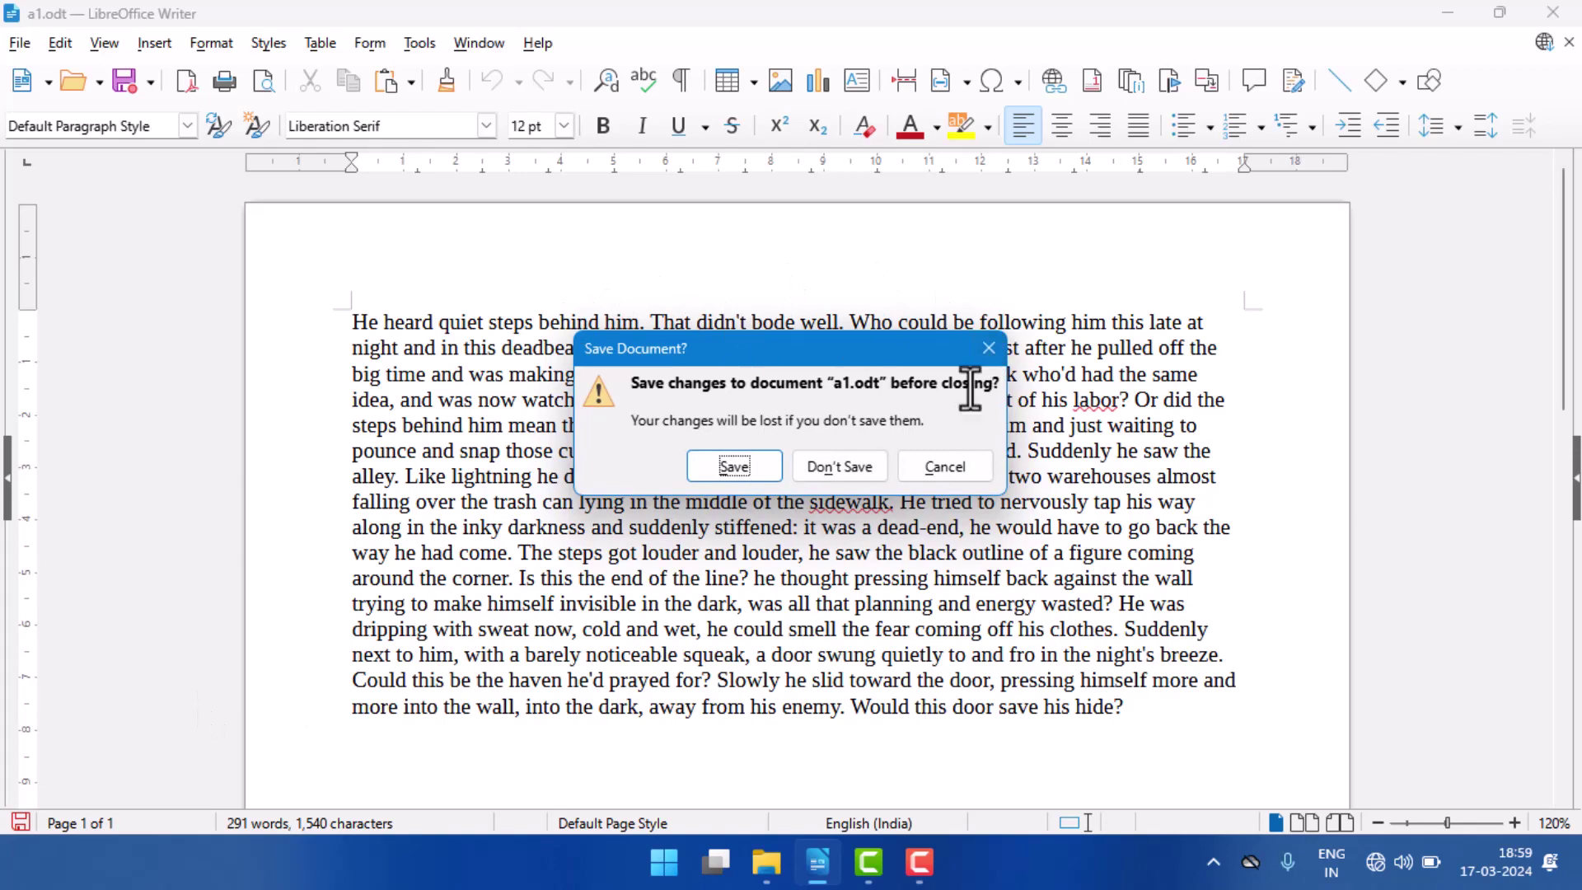
left_click(747, 477)
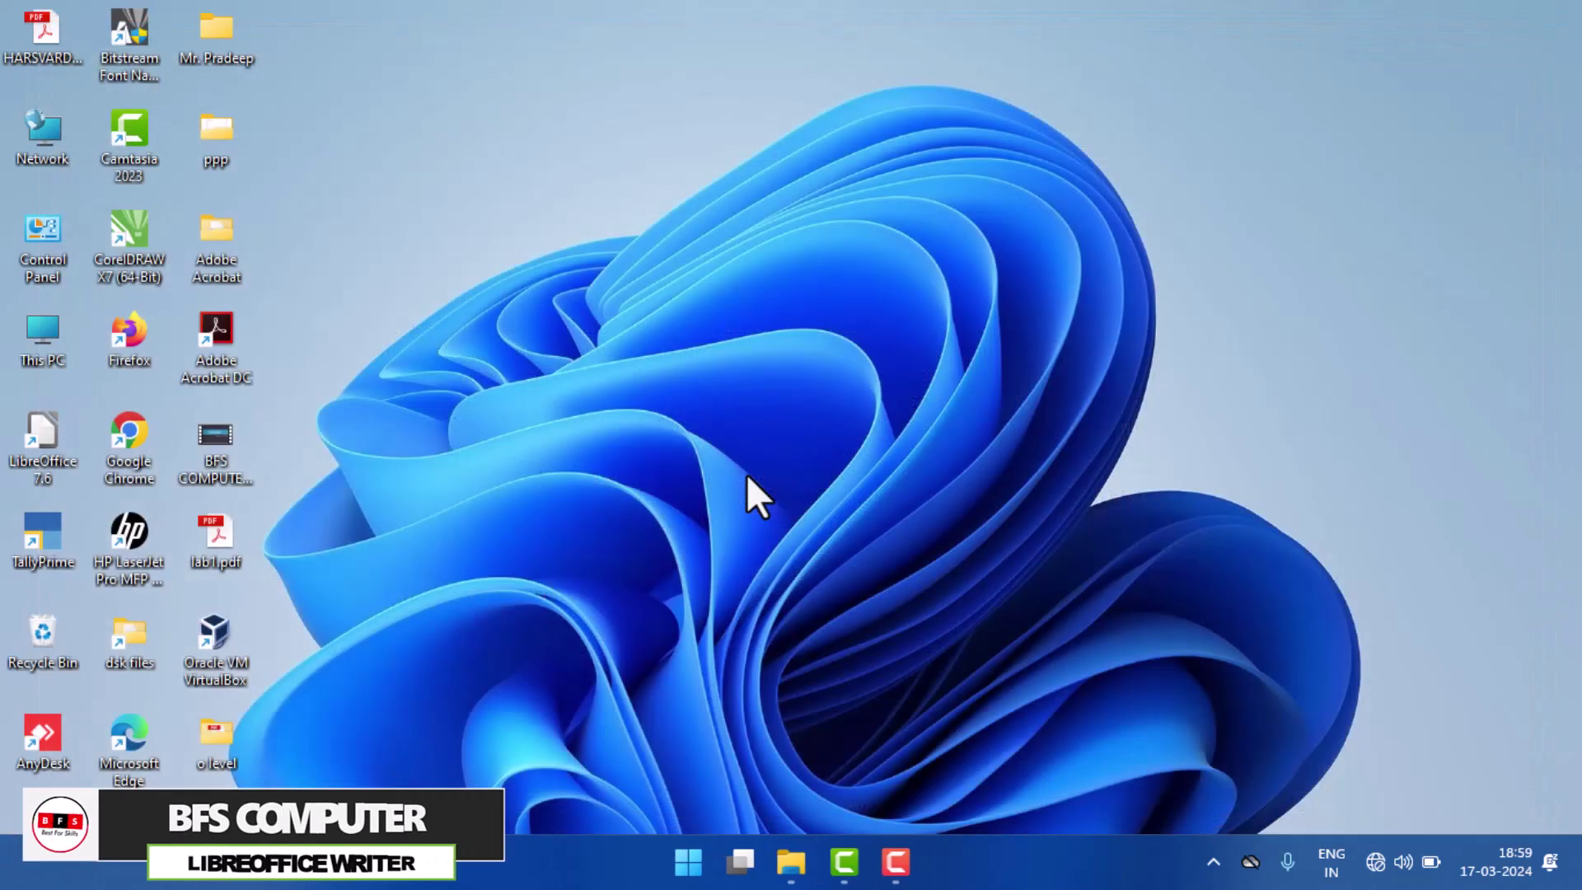